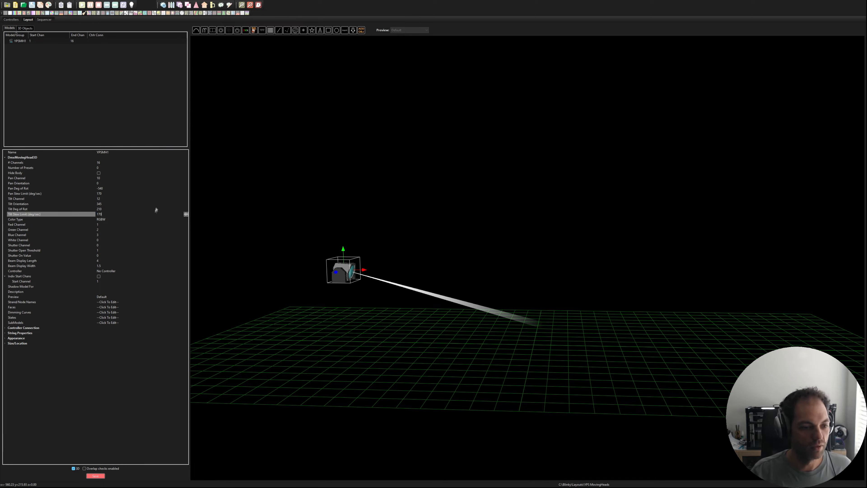
# Step: Set the moving head's color type to ColorWheel
pyautogui.click(137, 219)
pyautogui.click(121, 221)
pyautogui.click(122, 221)
pyautogui.click(123, 220)
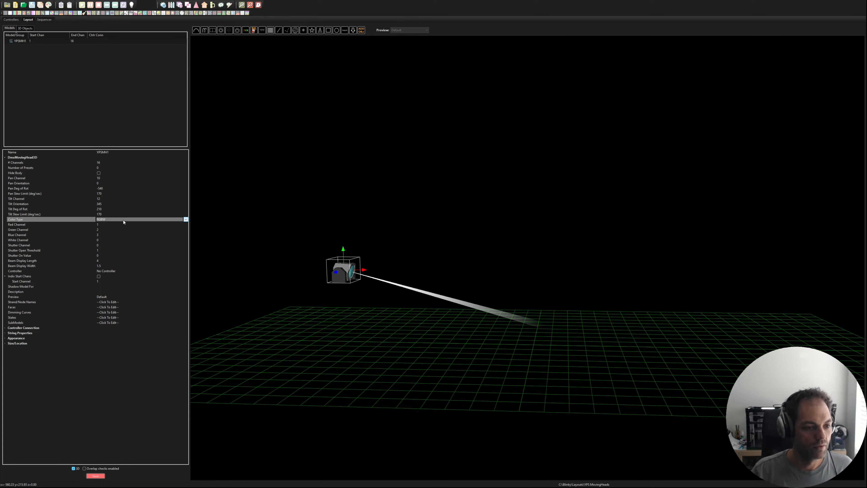
pyautogui.click(112, 228)
# Step: Set the moving head's color wheel size to 14
pyautogui.click(103, 224)
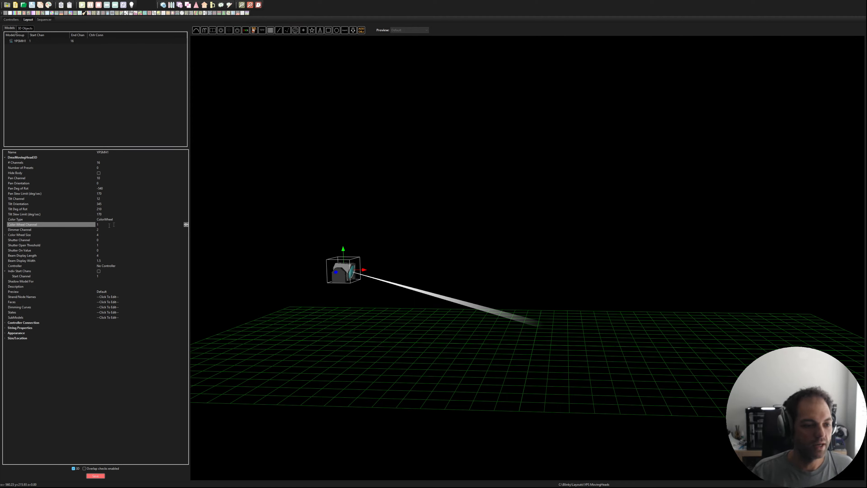
pyautogui.click(107, 229)
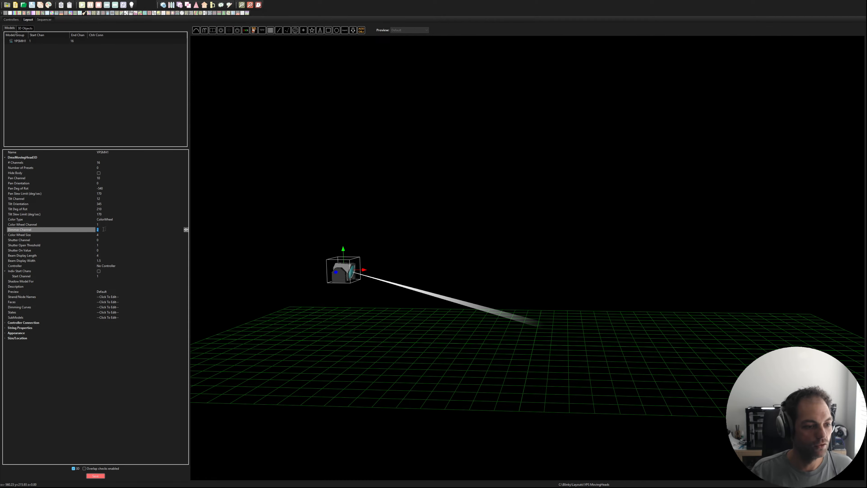
pyautogui.click(107, 234)
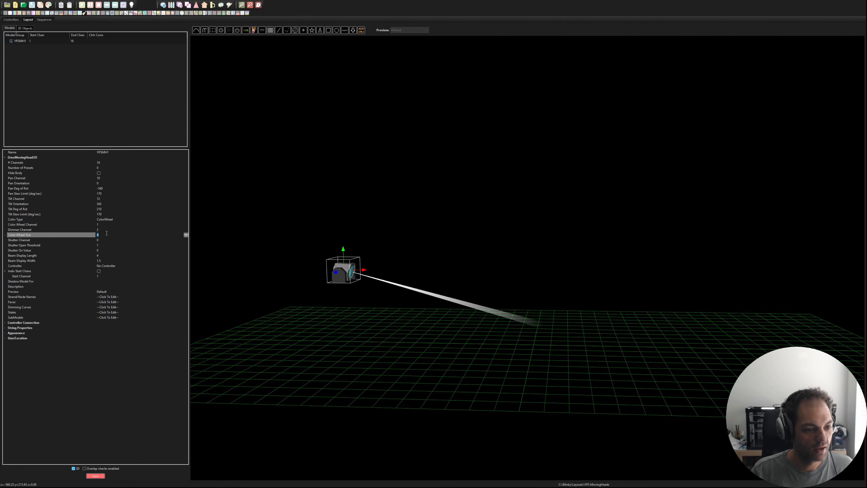
pyautogui.write('14')
# Step: Configure the shutter with channel 3, an open threshold of 125 and an on value of 255
pyautogui.click(102, 240)
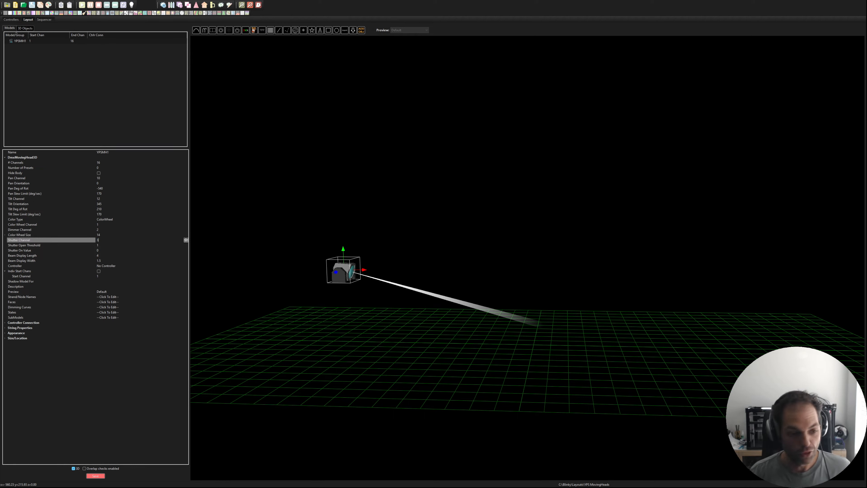
pyautogui.click(109, 245)
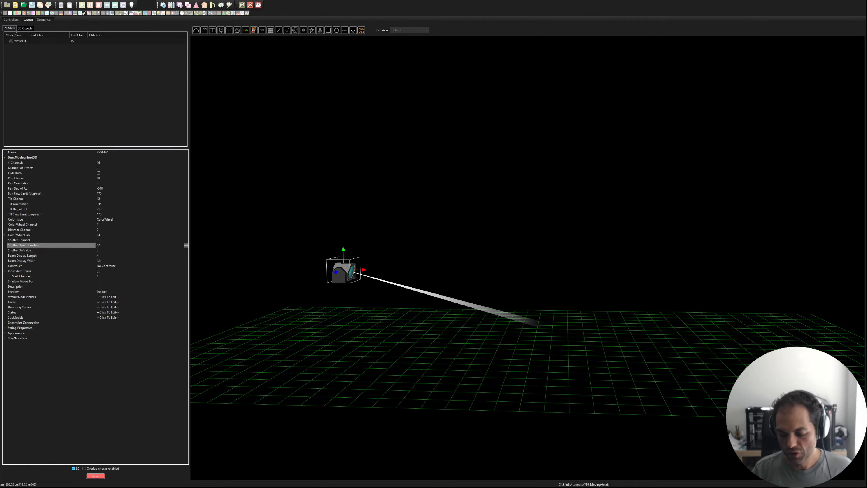
pyautogui.click(106, 245)
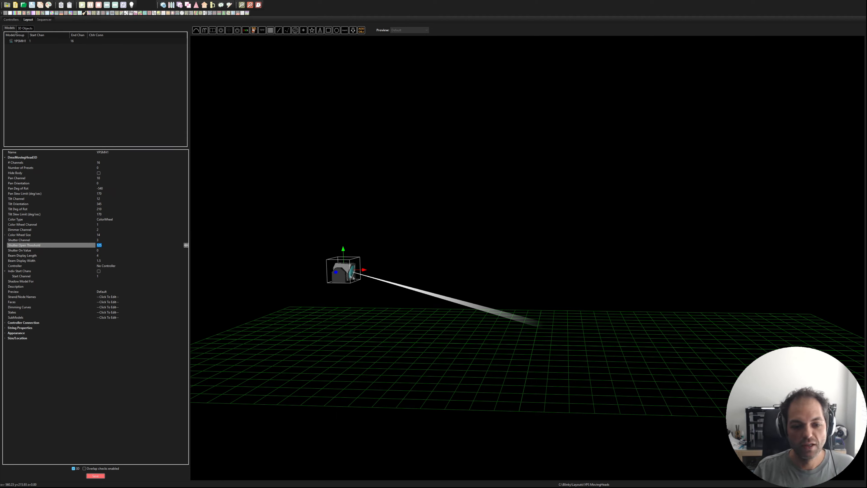
pyautogui.click(120, 244)
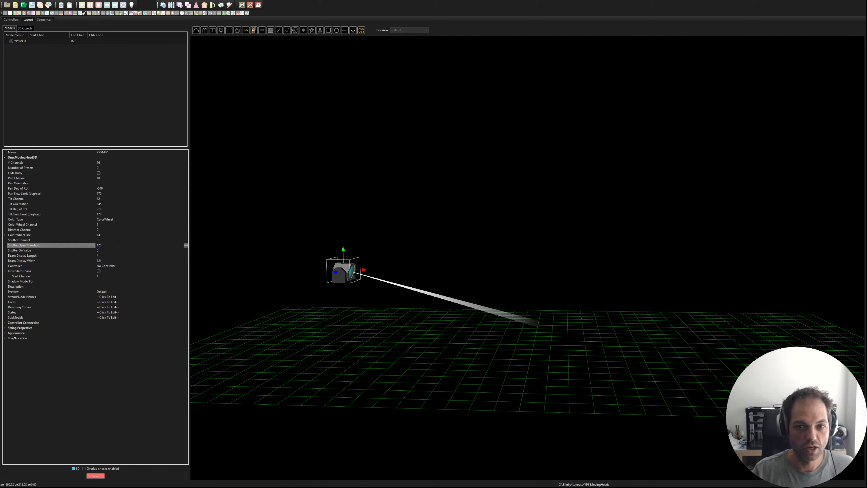
pyautogui.click(114, 249)
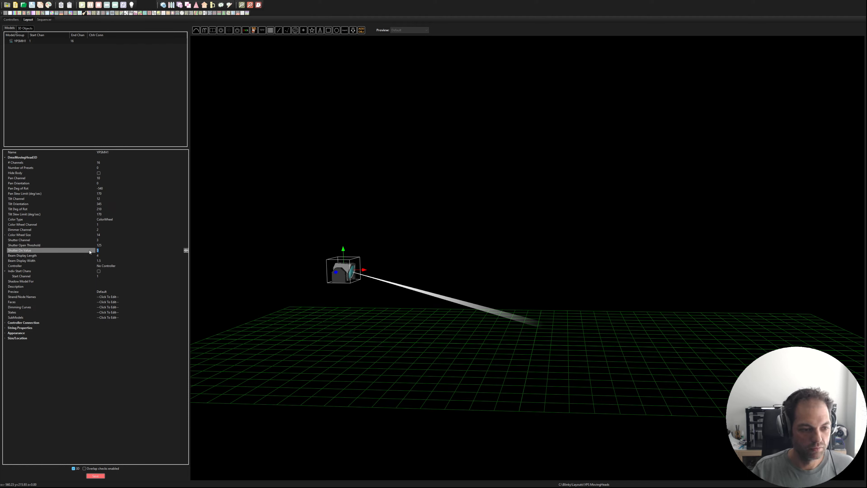
pyautogui.write('255')
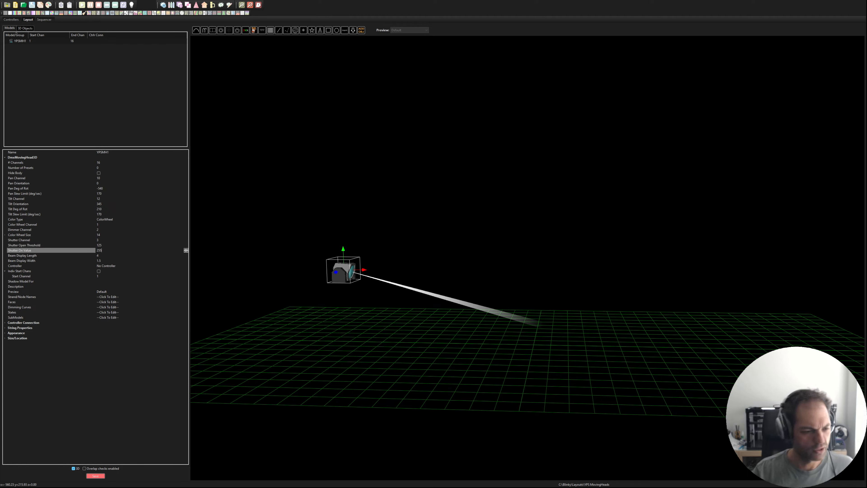
# Step: Check the beam display length and width properties and save the layout
pyautogui.click(103, 255)
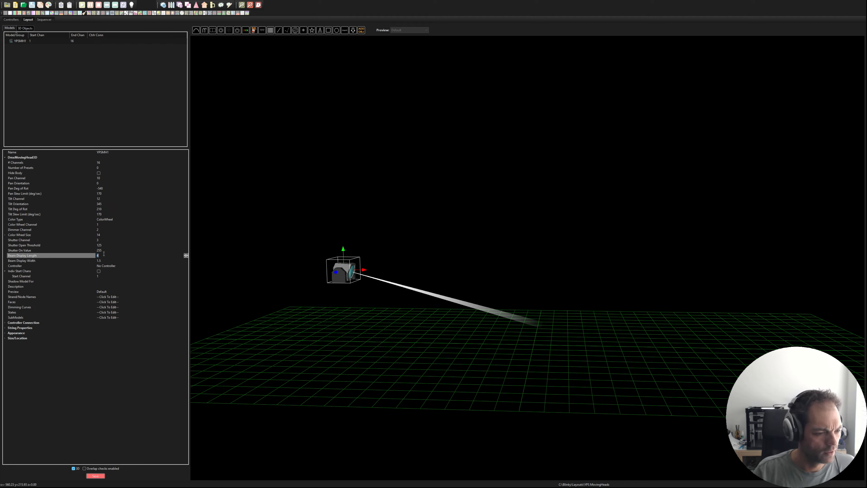
pyautogui.click(29, 251)
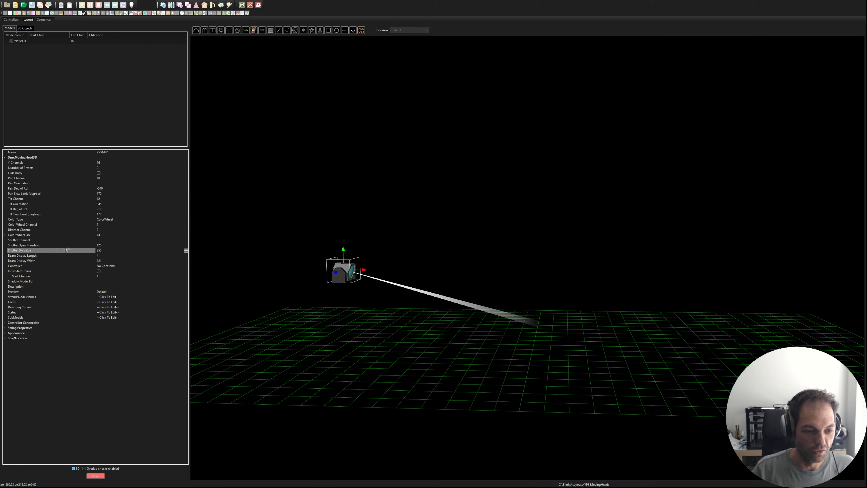
pyautogui.click(108, 255)
pyautogui.click(110, 261)
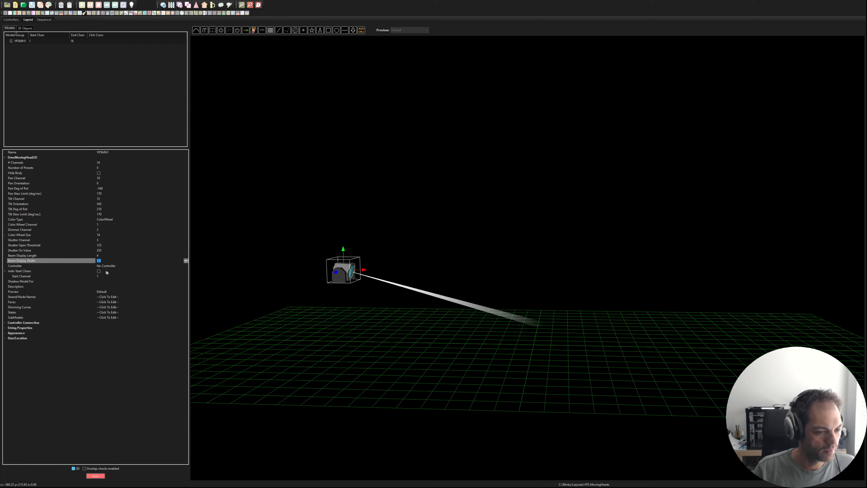
pyautogui.click(54, 287)
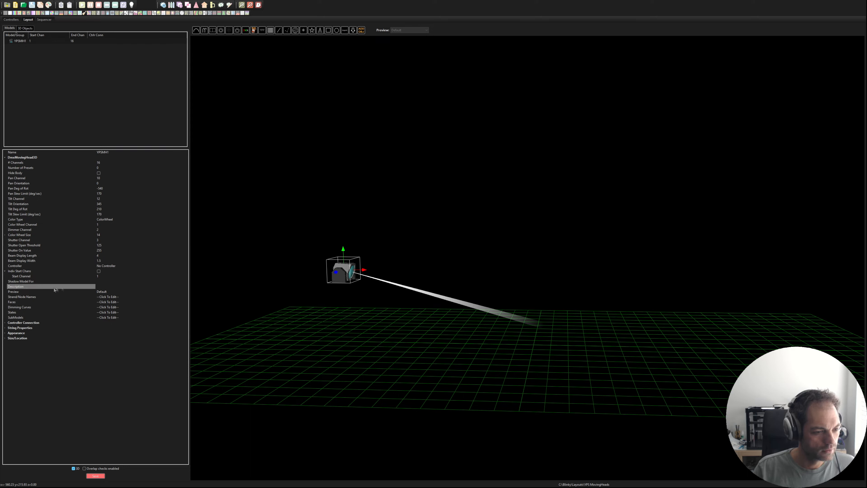
pyautogui.click(113, 296)
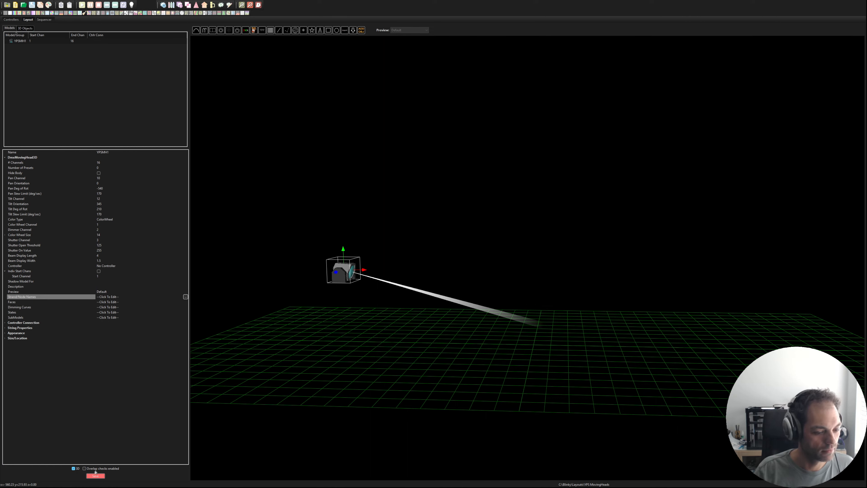
pyautogui.click(95, 475)
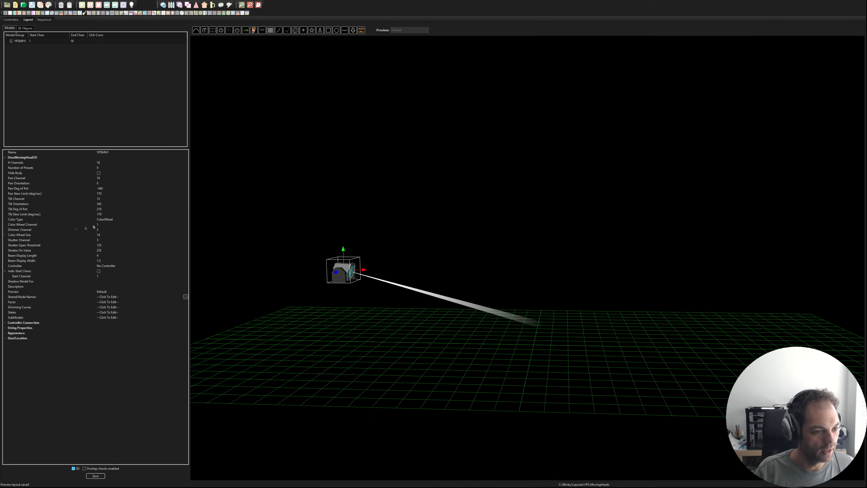
# Step: Expand the color wheel entries and set the DMX values of Colors 1 to 3 to 1, 5 and 10
pyautogui.click(8, 235)
pyautogui.click(108, 235)
pyautogui.click(109, 245)
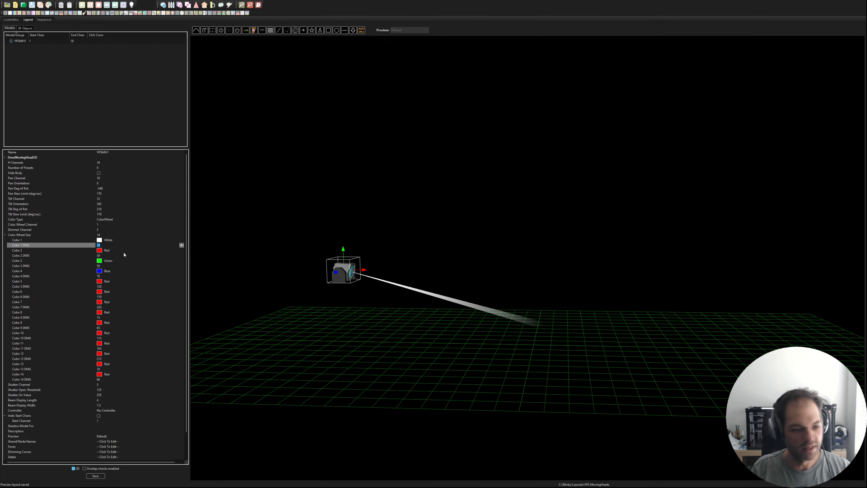
pyautogui.write('1')
pyautogui.click(104, 255)
pyautogui.write('5')
pyautogui.click(108, 266)
pyautogui.write('10')
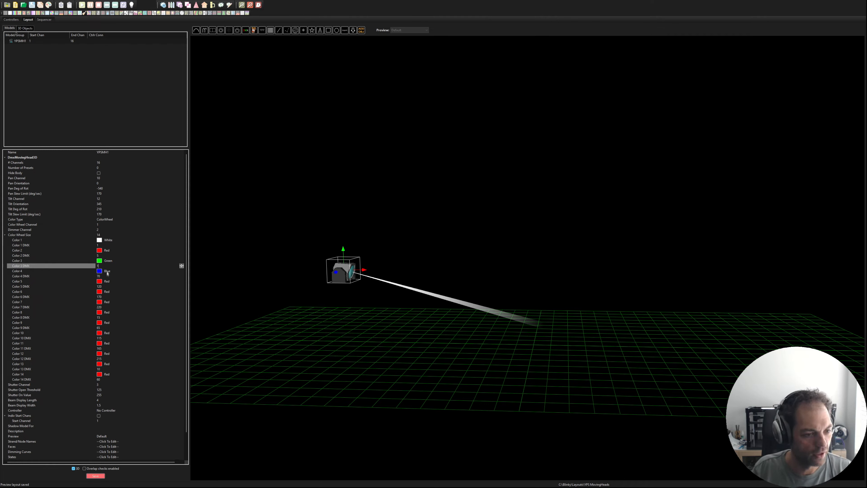
# Step: Set the DMX values of Colors 4 to 7 to 15, 20, 25 and 30
pyautogui.click(108, 276)
pyautogui.write('1')
pyautogui.click(104, 287)
pyautogui.write('20')
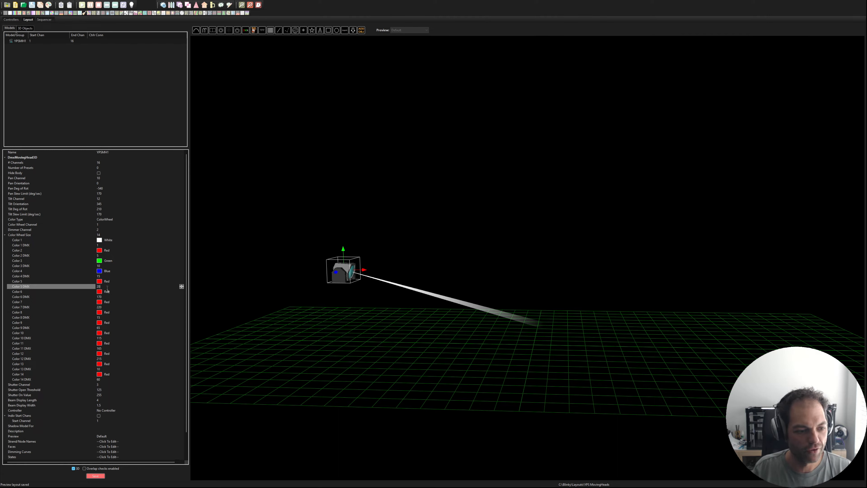
pyautogui.click(105, 297)
pyautogui.write('25')
pyautogui.click(105, 307)
pyautogui.write('30')
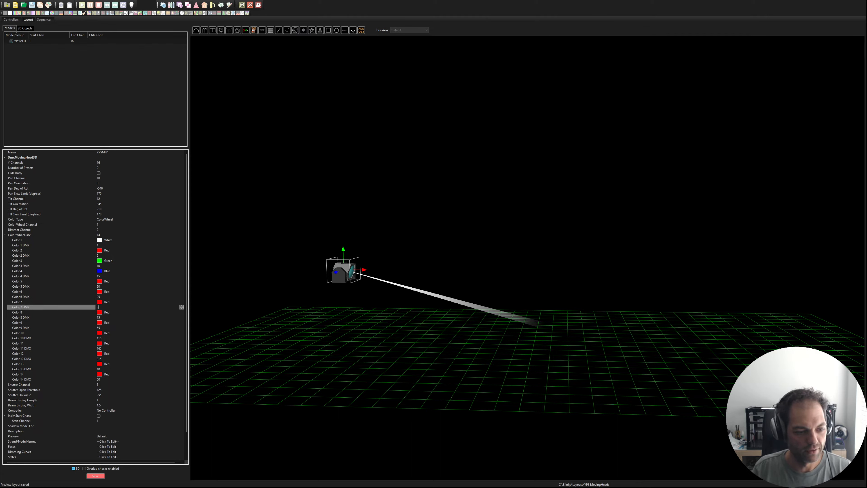
# Step: Set the DMX values of Colors 8 to 11 to 35, 40, 45 and 50
pyautogui.click(107, 317)
pyautogui.write('35')
pyautogui.click(108, 328)
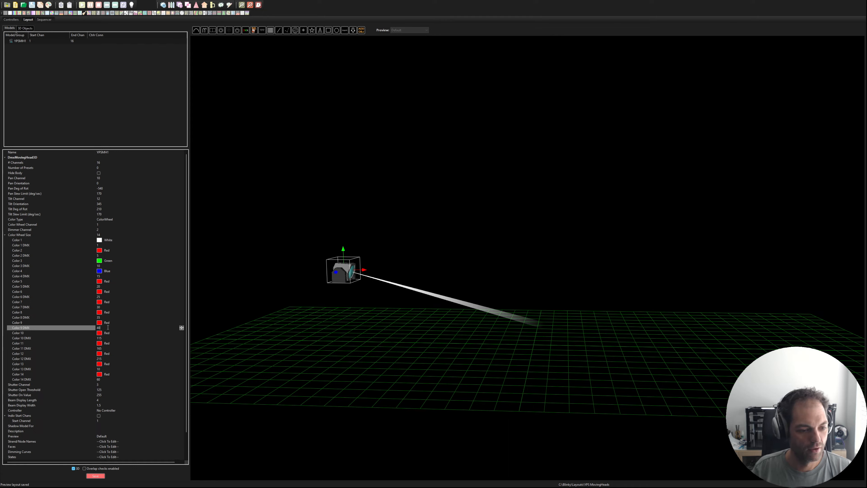
pyautogui.click(104, 338)
pyautogui.write('45')
pyautogui.click(105, 348)
pyautogui.write('50')
# Step: Set the DMX values of Colors 12 to 14 to 55, 60 and 65
pyautogui.click(105, 359)
pyautogui.write('55')
pyautogui.click(104, 369)
pyautogui.click(105, 379)
pyautogui.write('65')
# Step: Keep Colors 1 to 3 as white, red and green, and change Color 4 to light blue (0,128,255)
pyautogui.click(109, 240)
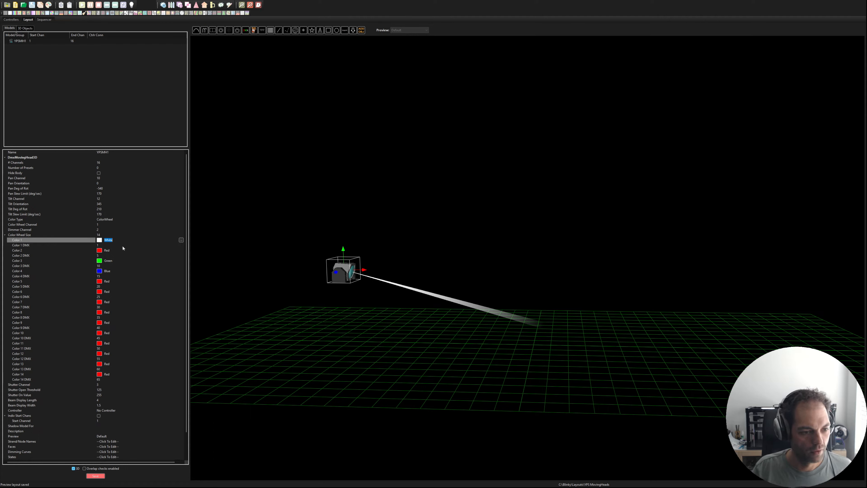
pyautogui.click(119, 251)
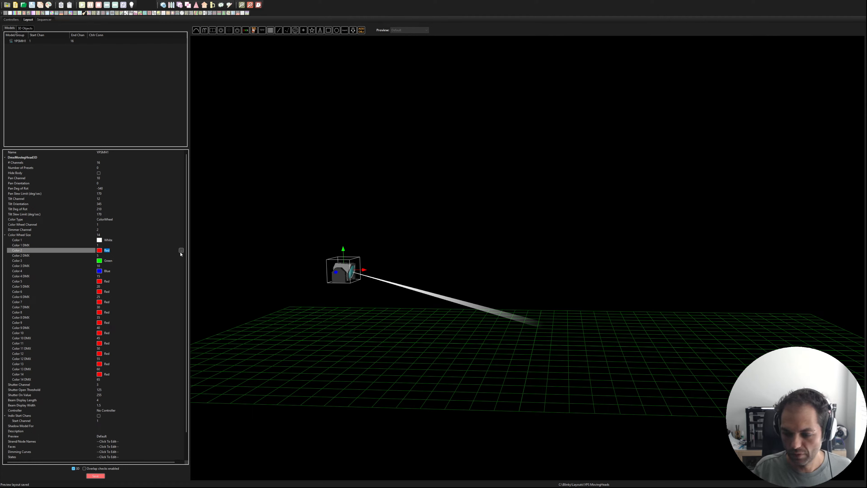
pyautogui.click(116, 262)
pyautogui.click(120, 272)
pyautogui.click(182, 272)
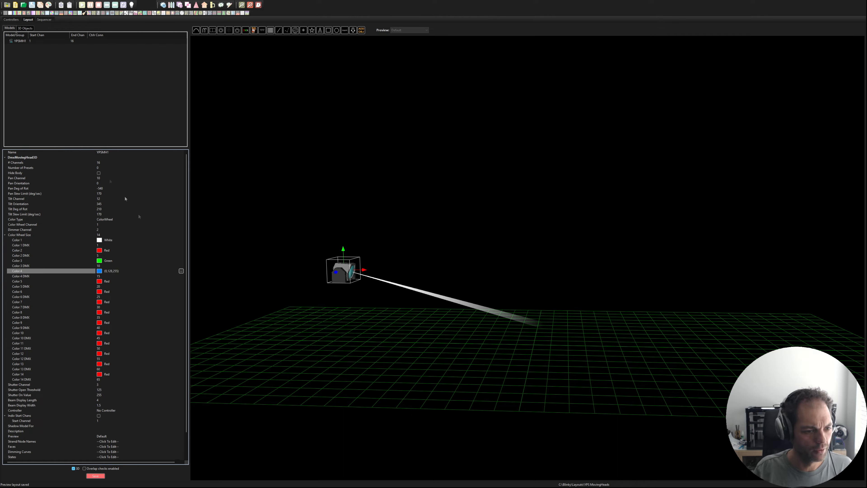
# Step: Change Color 5 of the wheel to yellow and Color 6 to orange (255,128,0)
pyautogui.click(146, 281)
pyautogui.click(180, 282)
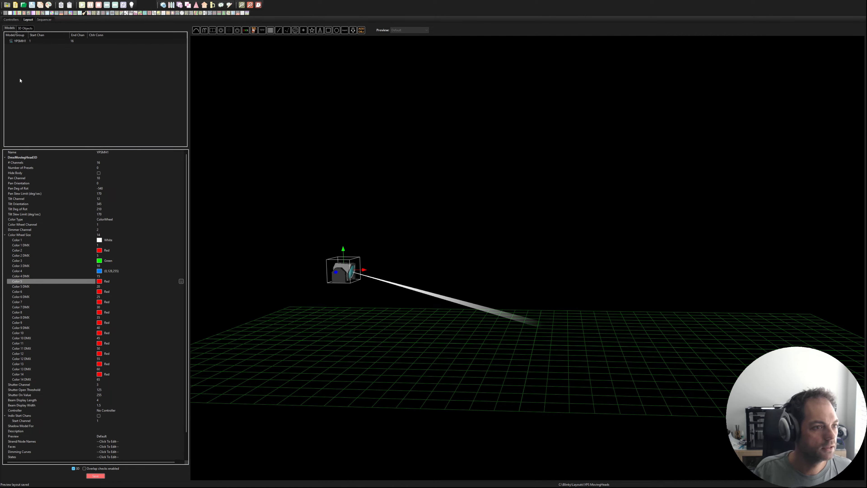
pyautogui.click(164, 291)
pyautogui.click(181, 292)
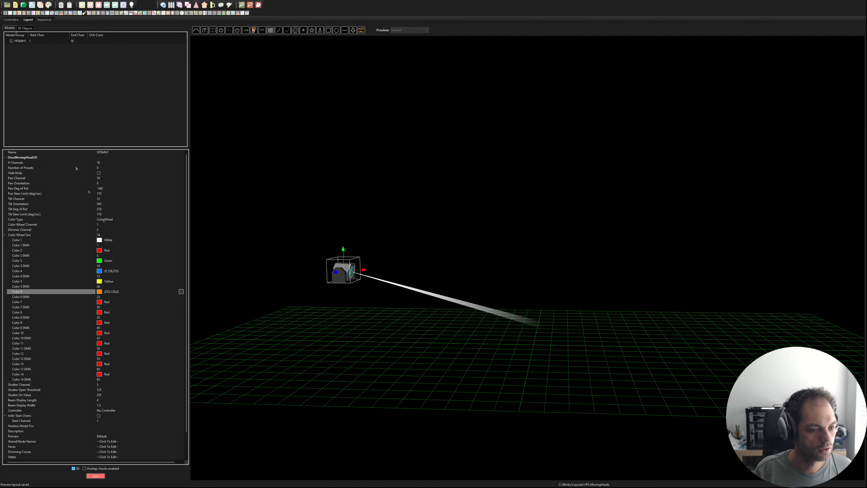
# Step: Change Color 7 to fuchsia, Color 8 to spring green (0,255,128) and Color 9 to blue
pyautogui.click(152, 302)
pyautogui.click(181, 303)
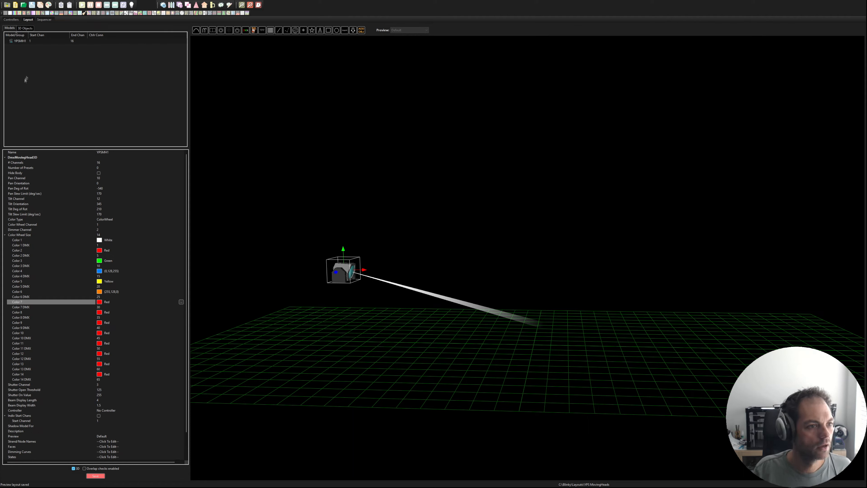
pyautogui.click(127, 313)
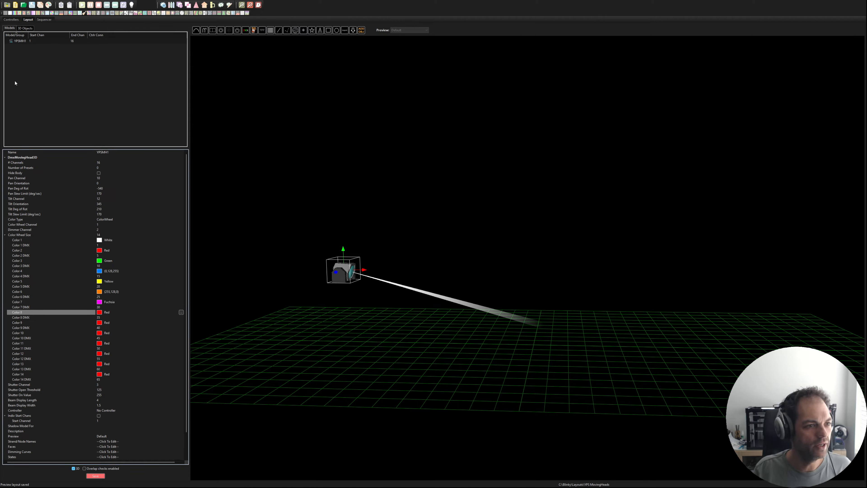
pyautogui.click(164, 322)
pyautogui.click(181, 324)
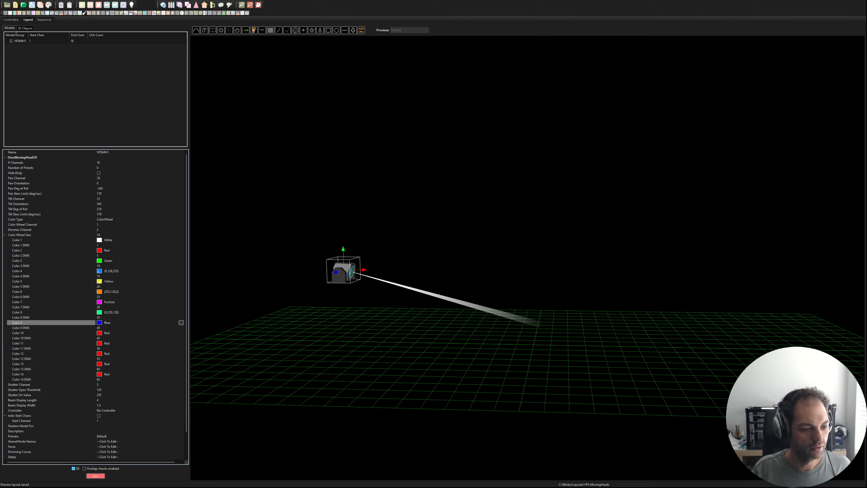
# Step: Change Color 10 to pale yellow (255,255,128) and Color 11 to cream (254,237,190)
pyautogui.click(168, 332)
pyautogui.click(181, 333)
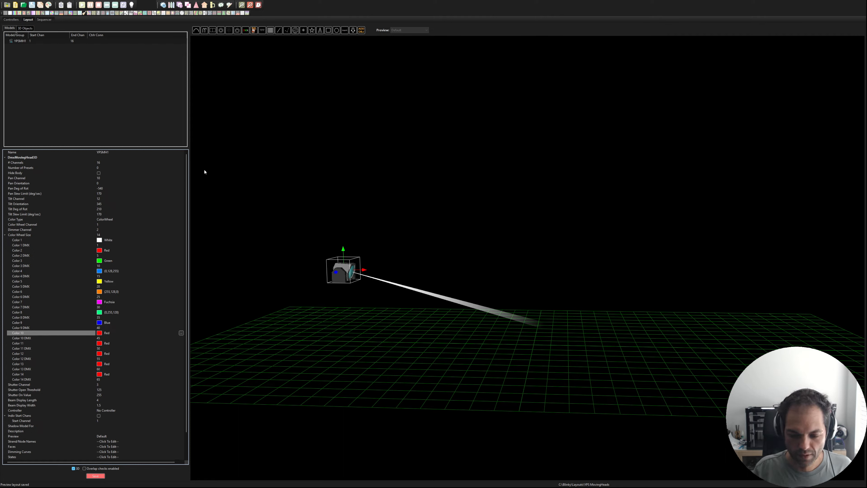
pyautogui.click(15, 81)
pyautogui.click(133, 343)
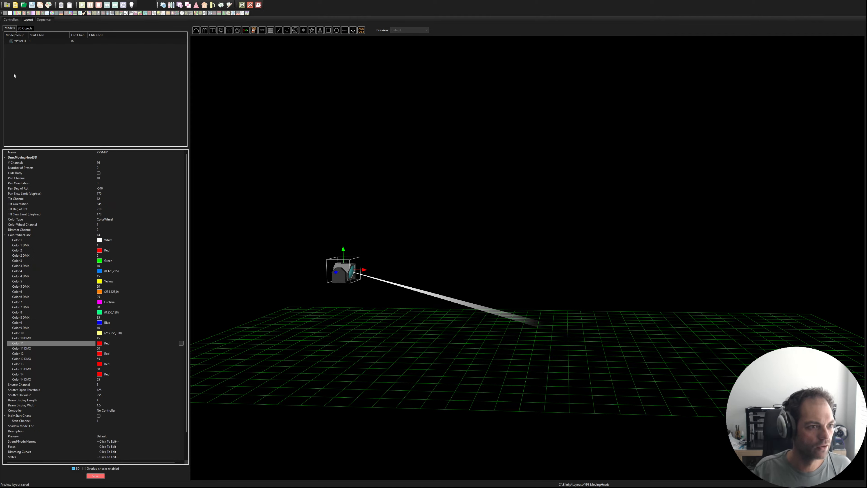
# Step: Change Color 12 to violet (128,0,255) and Color 13 to dark orange (224,77,0)
pyautogui.click(116, 353)
pyautogui.click(180, 353)
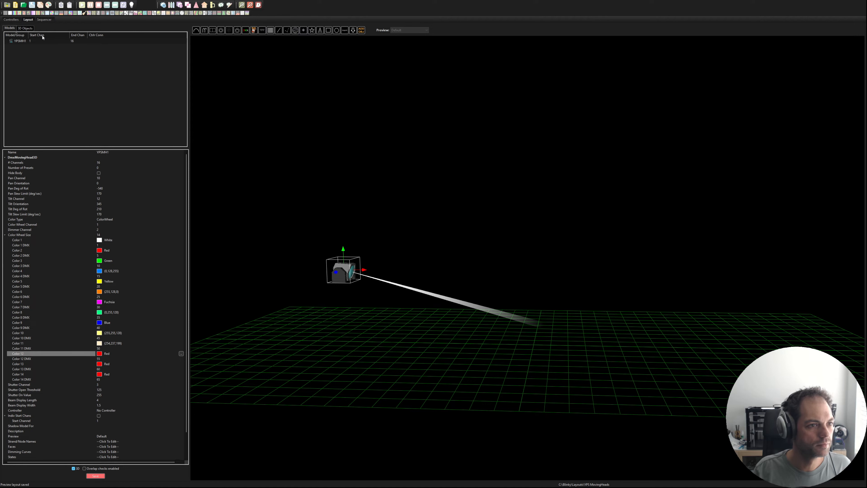
pyautogui.click(13, 84)
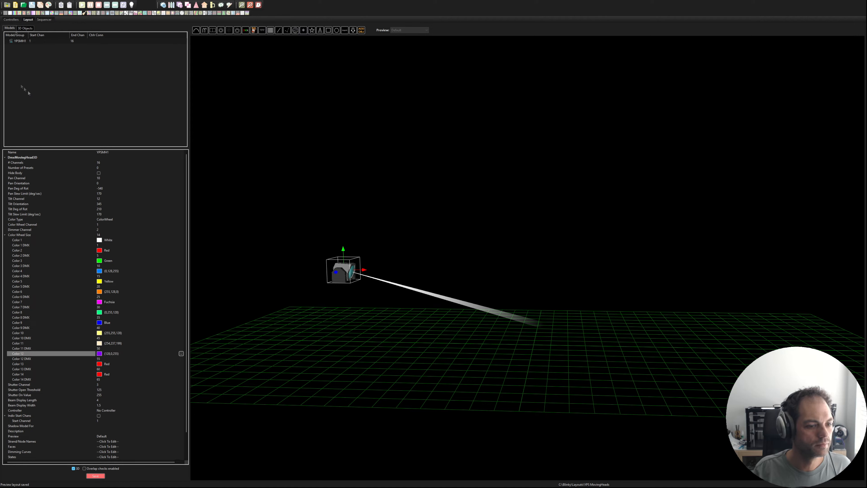
pyautogui.click(148, 364)
pyautogui.click(180, 364)
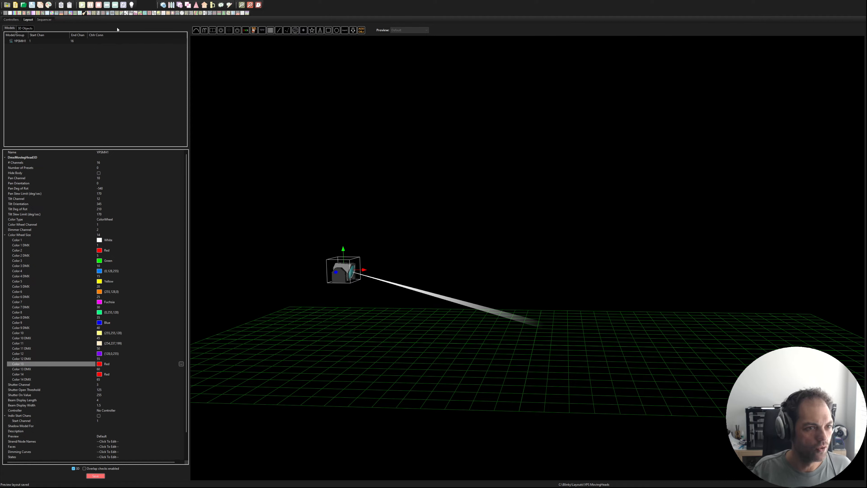
pyautogui.click(15, 82)
# Step: Change Color 14 of the wheel to light grey and save the layout
pyautogui.click(116, 373)
pyautogui.click(182, 374)
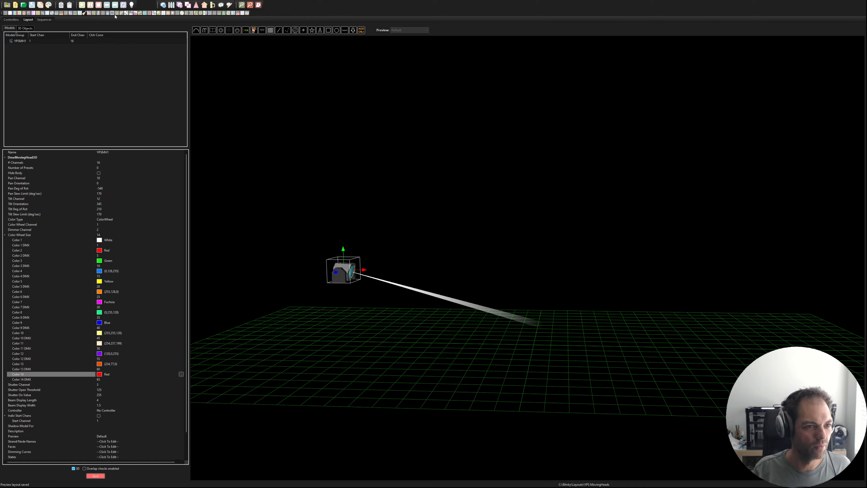
pyautogui.click(12, 83)
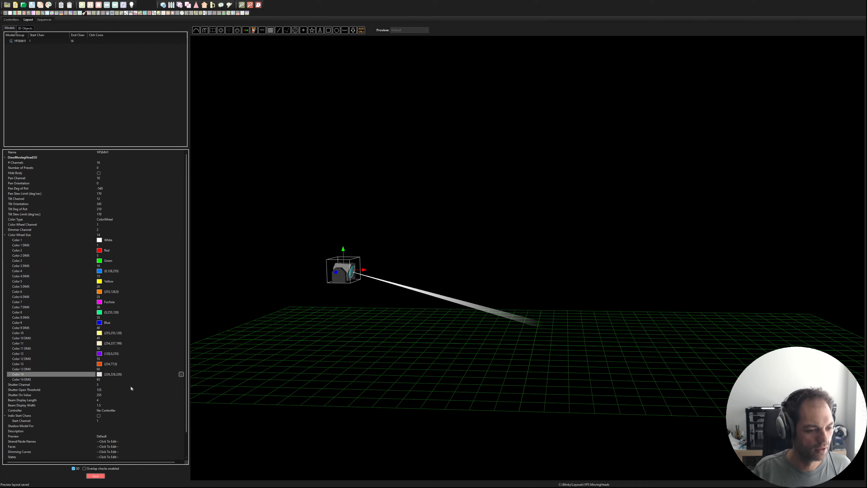
pyautogui.click(95, 476)
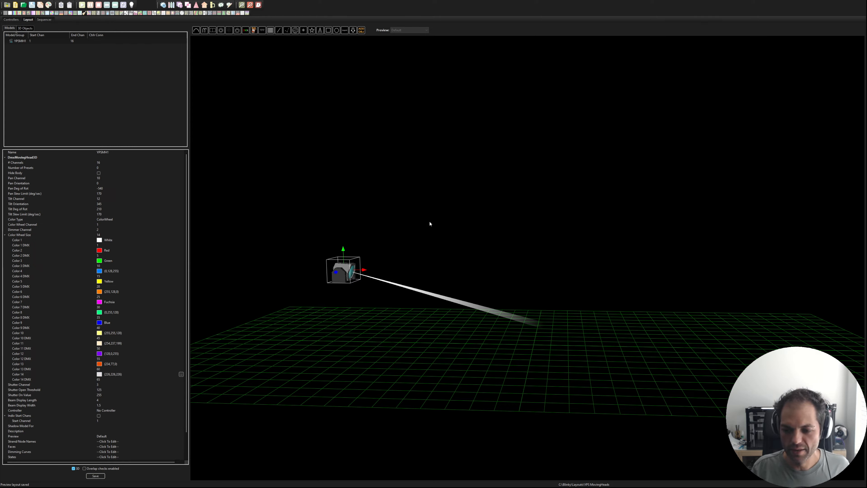
# Step: Move the moving head slightly up and farther out along the negative X axis, and paste three copies of it
pyautogui.moveTo(344, 249); pyautogui.dragTo(343, 247)
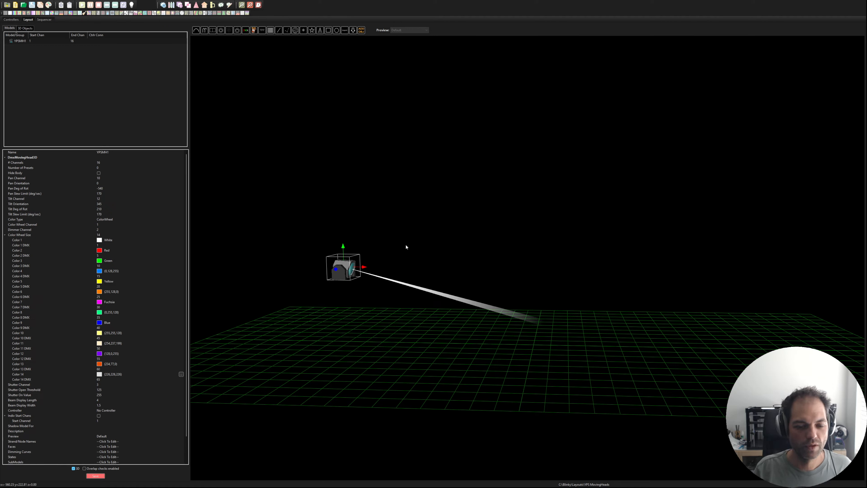
pyautogui.moveTo(364, 267); pyautogui.dragTo(330, 269)
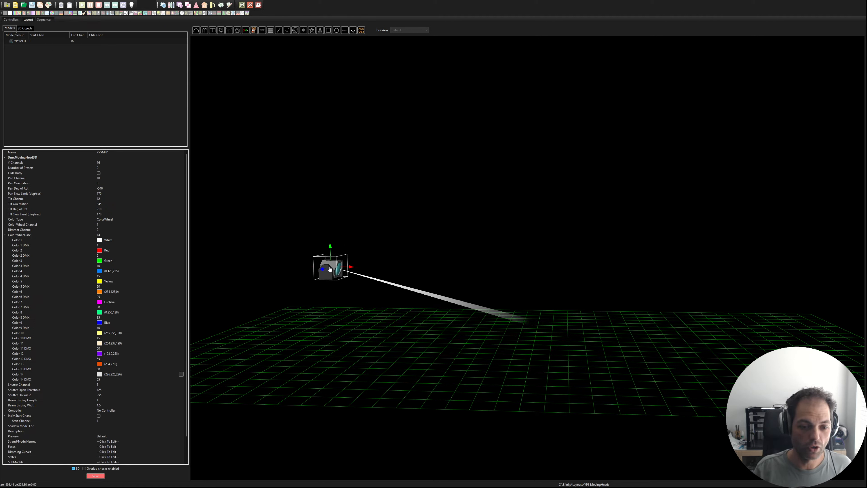
pyautogui.click(330, 270)
pyautogui.hotkey('ctrl', 'v')
pyautogui.hotkey('ctrl', 'v')
pyautogui.hotkey('ctrl', 'v')
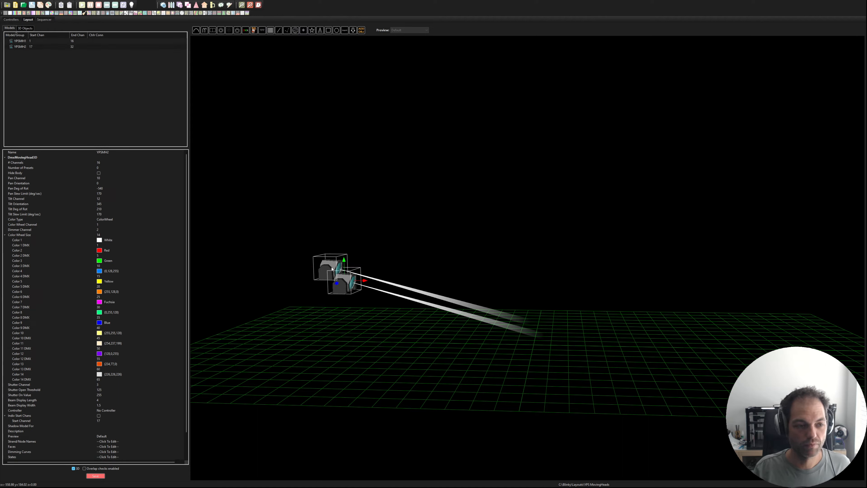
# Step: Shift YPSMH3 slightly along the X axis and move YPSMH4 along it to the far end of the row
pyautogui.click(41, 52)
pyautogui.moveTo(365, 282); pyautogui.dragTo(371, 284)
pyautogui.click(42, 58)
pyautogui.moveTo(365, 281); pyautogui.dragTo(557, 294)
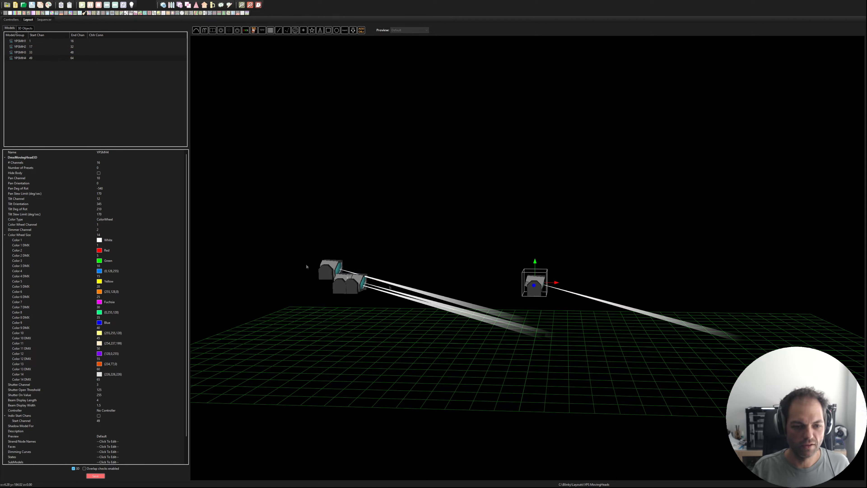
# Step: Align all four moving heads to the height of YPSMH1 and distribute them evenly in the horizontal direction
pyautogui.click(19, 42)
pyautogui.keyDown('ctrl'); pyautogui.click(20, 47); pyautogui.keyUp('ctrl')
pyautogui.keyDown('ctrl'); pyautogui.click(20, 52); pyautogui.keyUp('ctrl')
pyautogui.keyDown('ctrl'); pyautogui.click(21, 58); pyautogui.keyUp('ctrl')
pyautogui.click(351, 268)
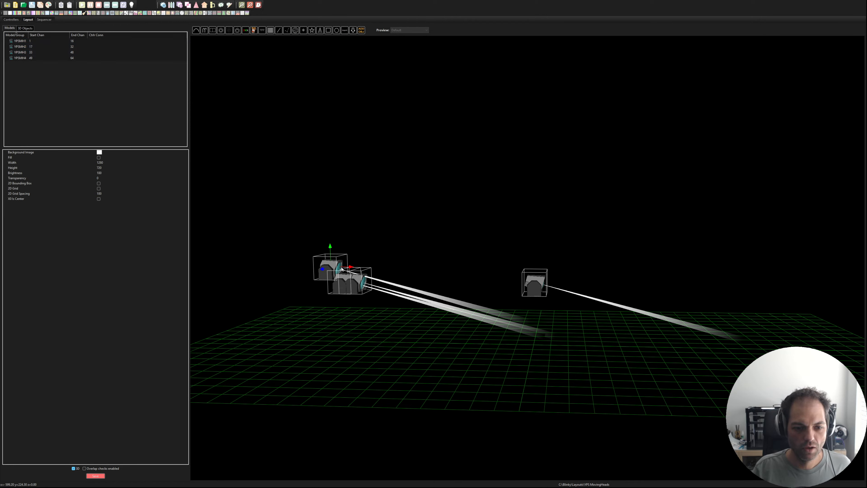
pyautogui.click(406, 271)
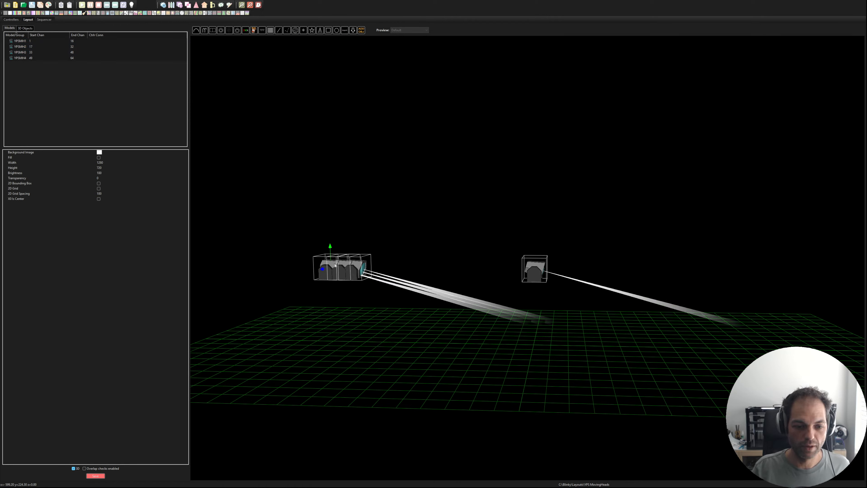
pyautogui.click(409, 279)
# Step: Create a model group named Moving Heads from all four moving heads and save the layout
pyautogui.moveTo(446, 326); pyautogui.dragTo(447, 315)
pyautogui.moveTo(443, 219); pyautogui.dragTo(441, 222)
pyautogui.click(100, 137)
pyautogui.click(18, 41)
pyautogui.keyDown('shift'); pyautogui.click(23, 58); pyautogui.keyUp('shift')
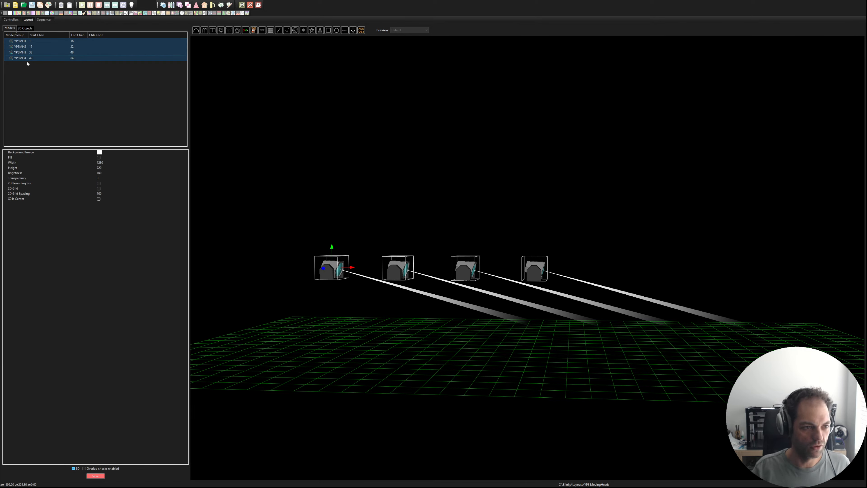
pyautogui.click(50, 110)
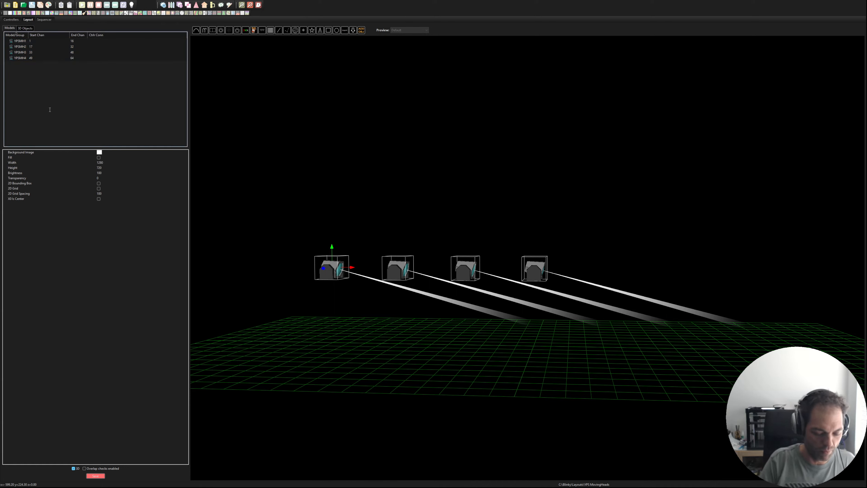
pyautogui.press('Return')
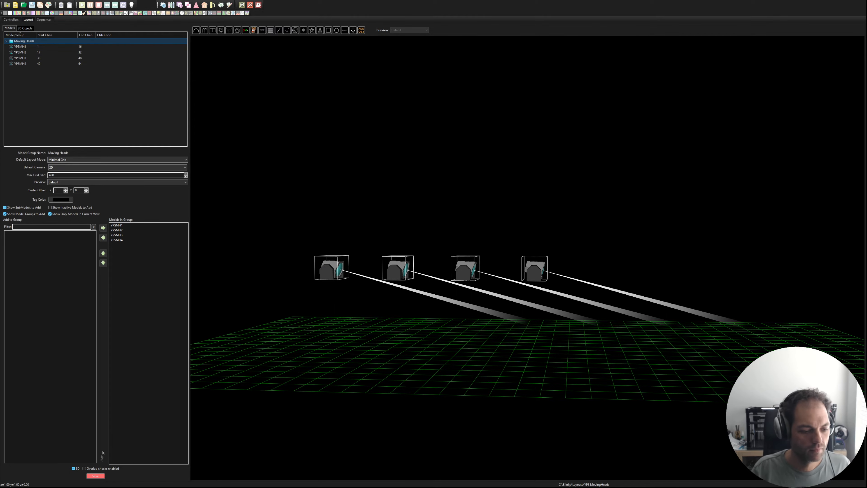
pyautogui.click(96, 476)
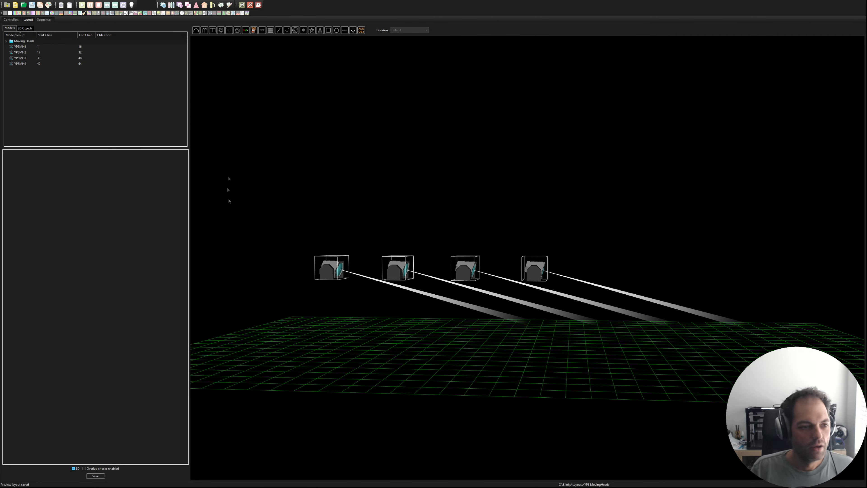
# Step: Set the controller connection of YPSMH1 to the dmx protocol on port 1, keeping DMX channel 1
pyautogui.click(25, 47)
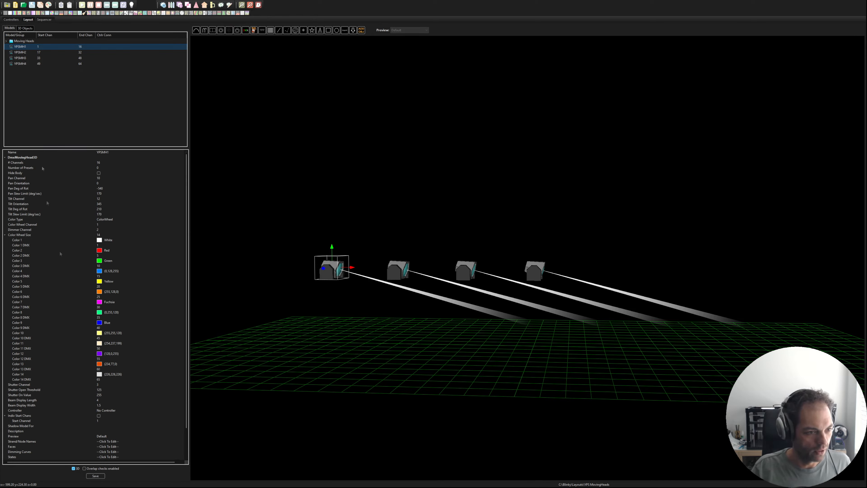
pyautogui.click(4, 235)
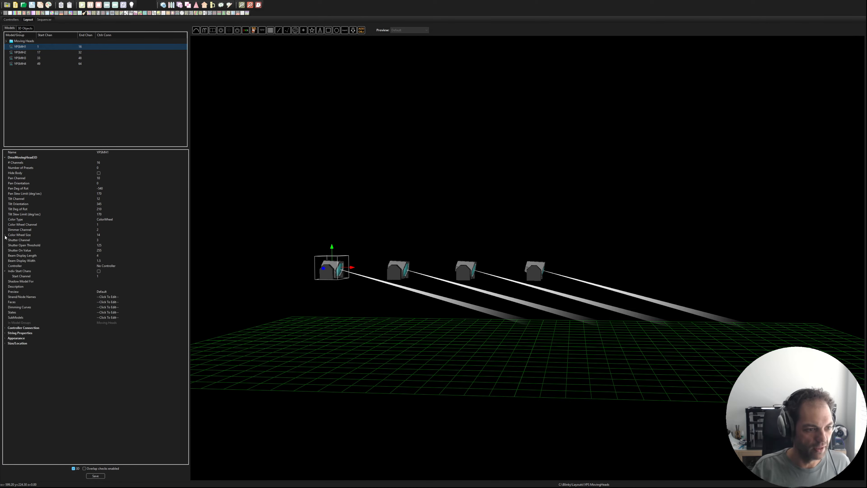
pyautogui.click(5, 327)
pyautogui.click(116, 333)
pyautogui.click(116, 339)
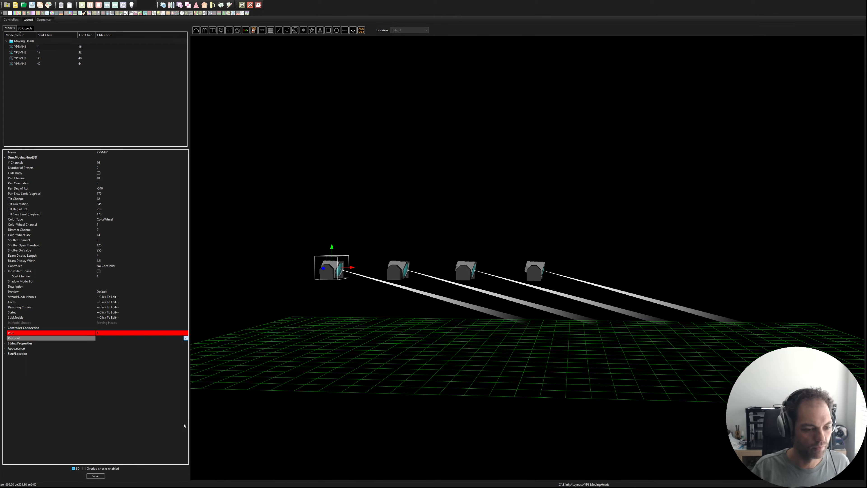
pyautogui.click(107, 401)
pyautogui.scroll(-1, 127, 396)
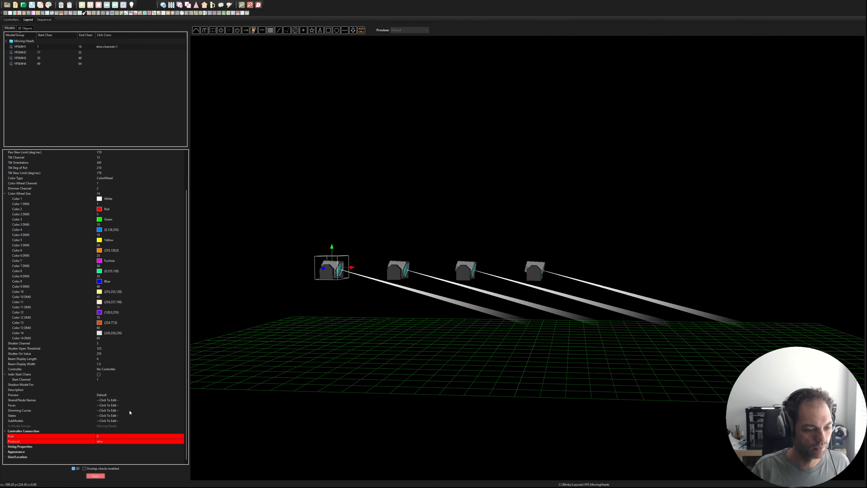
pyautogui.click(104, 437)
pyautogui.write('1')
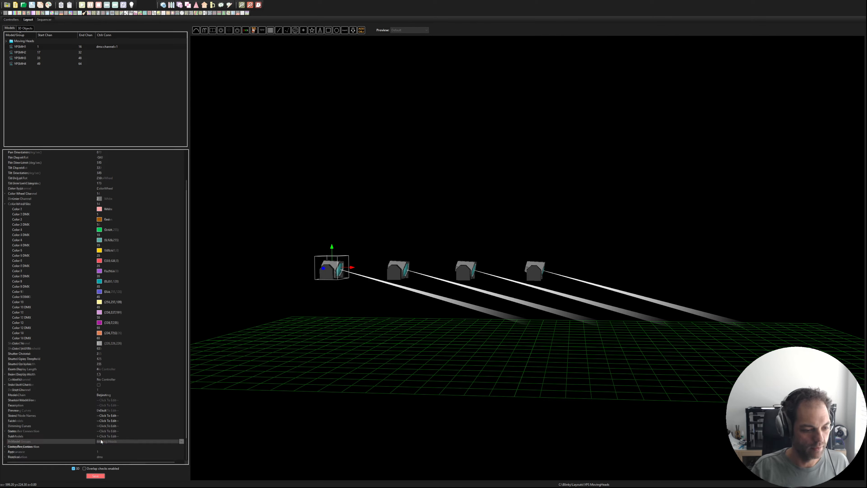
pyautogui.click(106, 441)
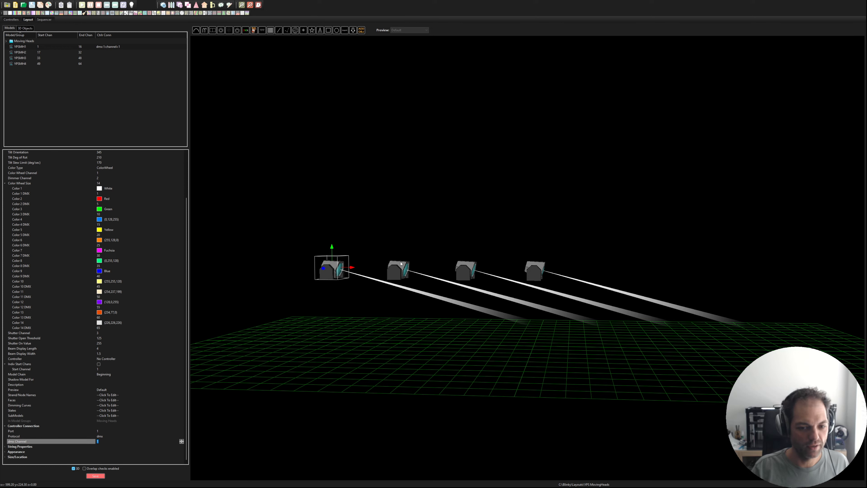
pyautogui.click(352, 282)
# Step: Set the controller connection of YPSMH2 to the dmx protocol on port 1 with DMX channel 17
pyautogui.click(399, 274)
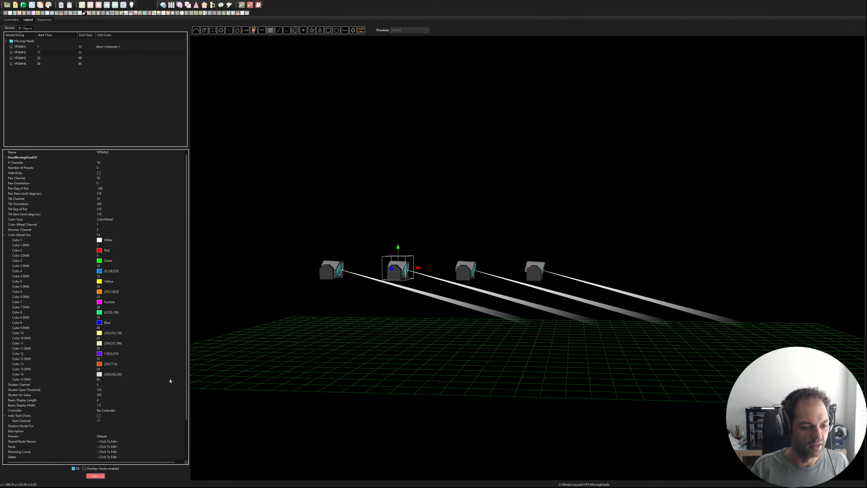
pyautogui.scroll(-3, 12, 452)
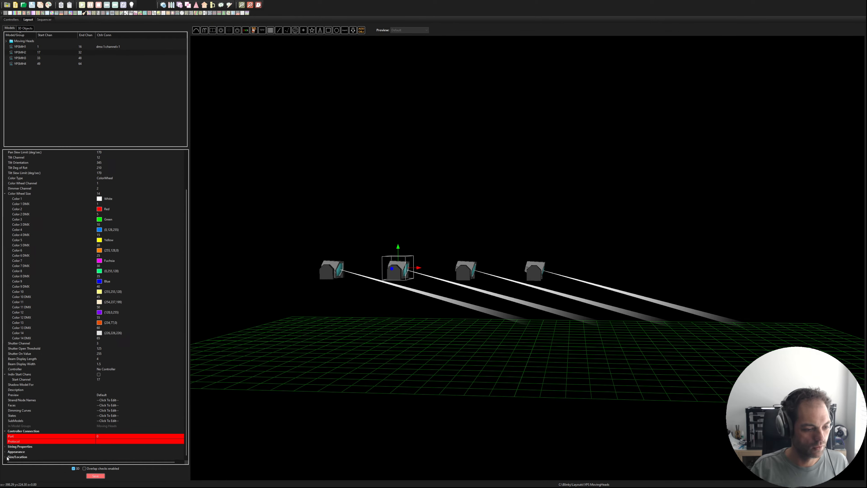
pyautogui.click(103, 442)
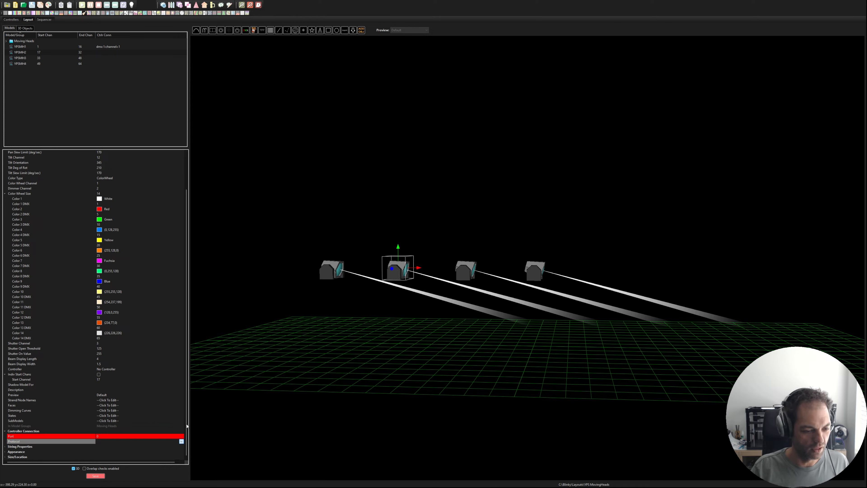
pyautogui.click(141, 413)
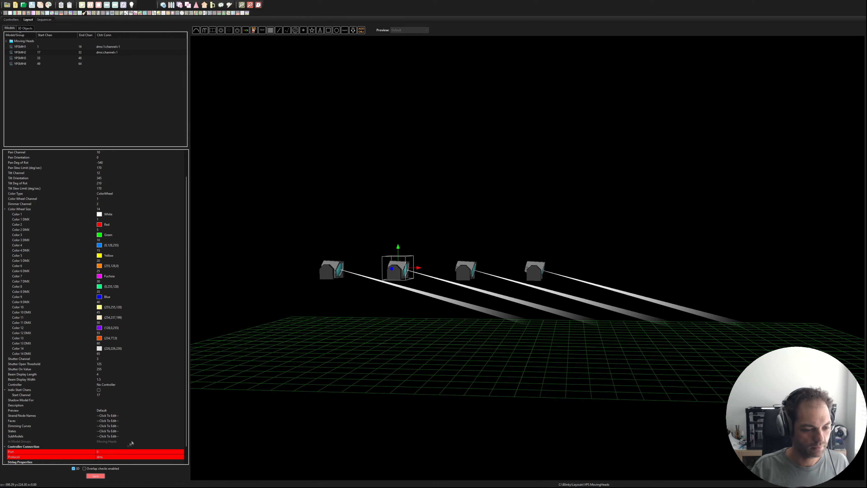
pyautogui.click(114, 452)
pyautogui.write('1')
pyautogui.scroll(-1, 181, 405)
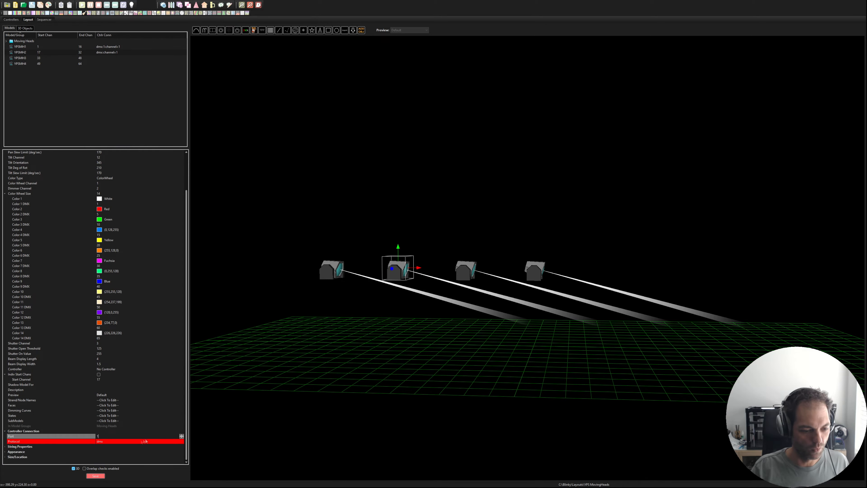
pyautogui.click(111, 443)
pyautogui.scroll(-1, 109, 450)
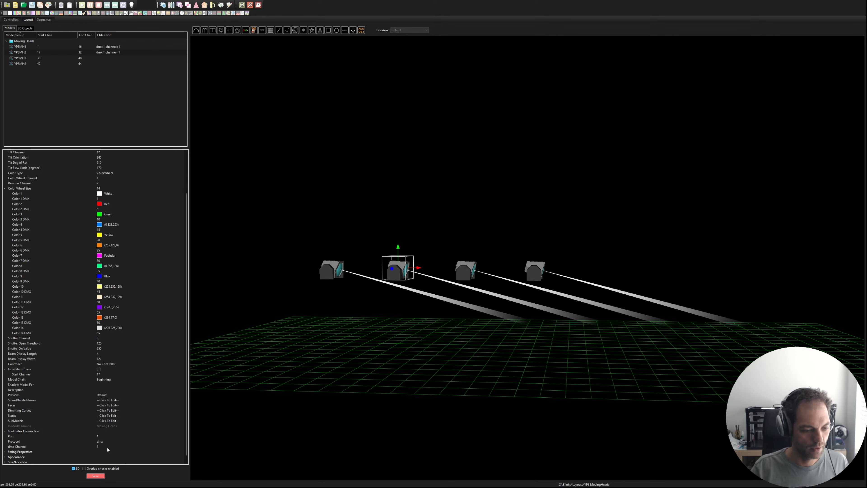
pyautogui.click(107, 447)
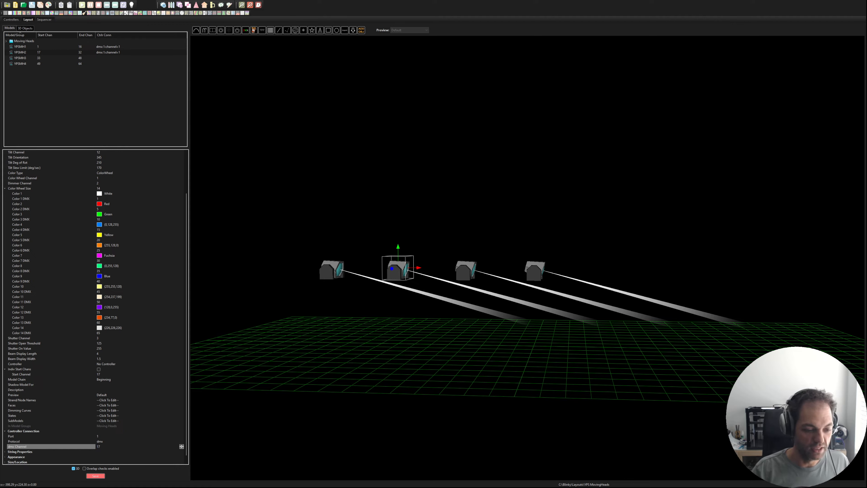
pyautogui.write('17')
pyautogui.press('Return')
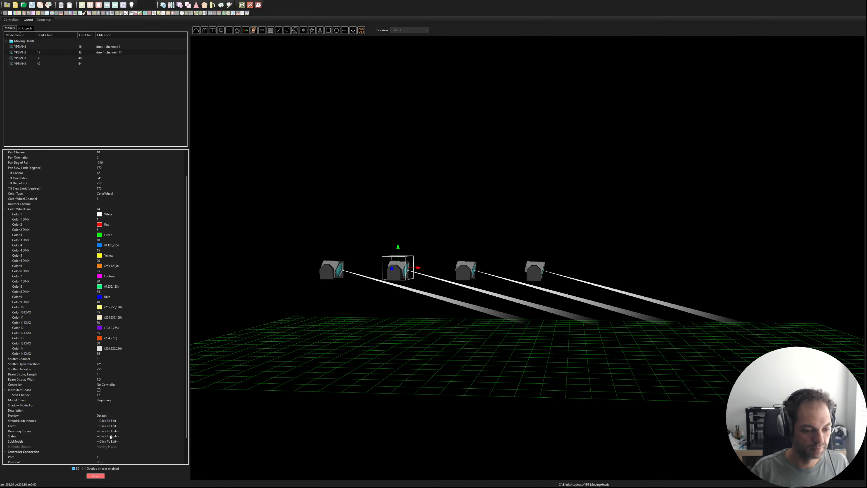
# Step: Set the controller connection of YPSMH3 to the dmx protocol on port 1 with DMX channel 33
pyautogui.click(463, 269)
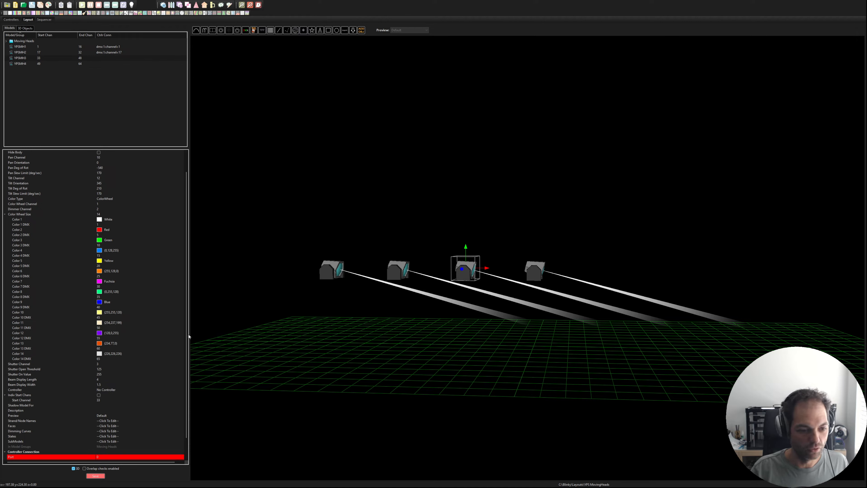
pyautogui.scroll(-2, 187, 386)
pyautogui.click(127, 441)
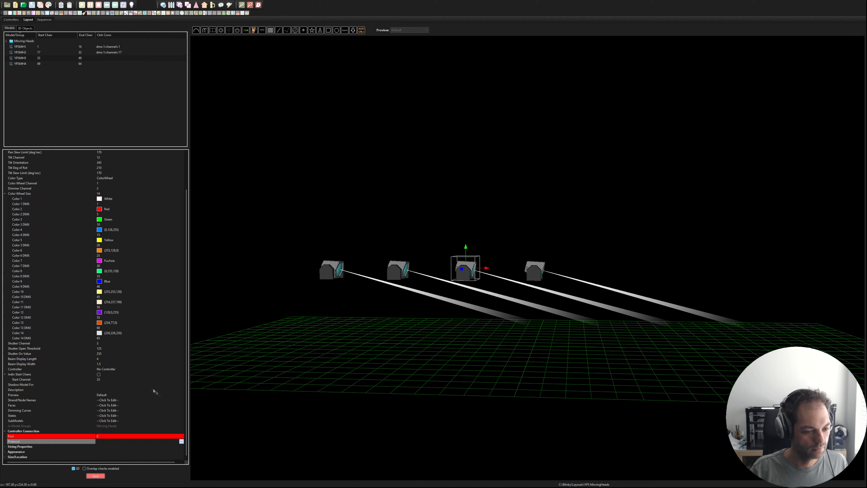
pyautogui.click(126, 386)
pyautogui.click(117, 451)
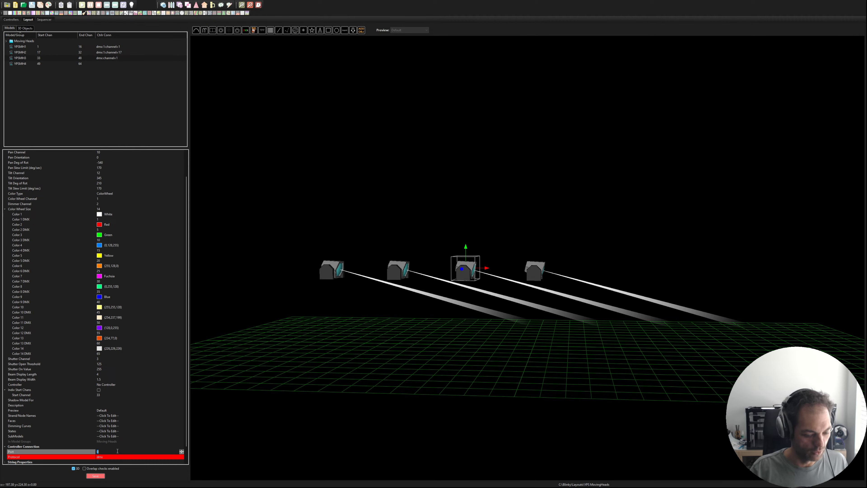
pyautogui.press('Return')
pyautogui.click(108, 442)
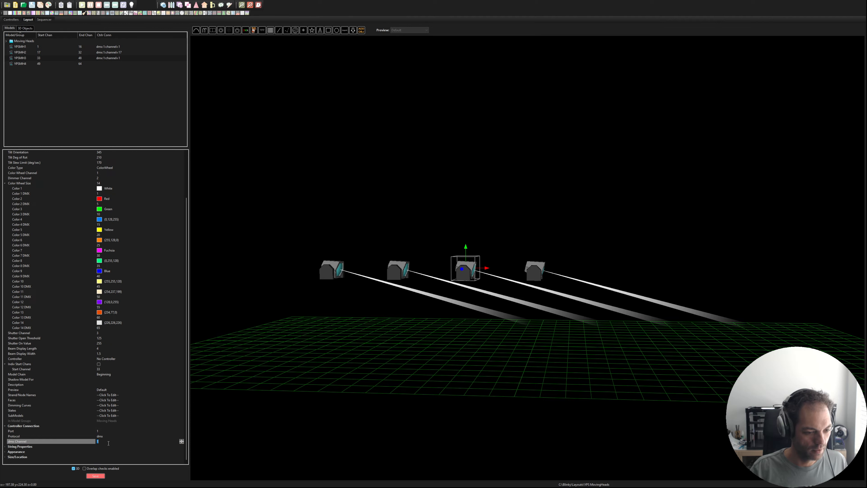
pyautogui.press('BackSpace')
pyautogui.press('BackSpace')
pyautogui.write('33')
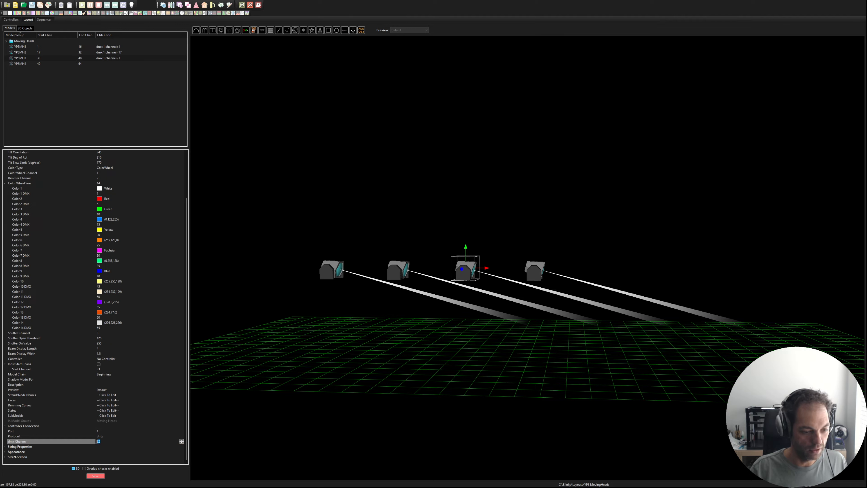
pyautogui.press('Return')
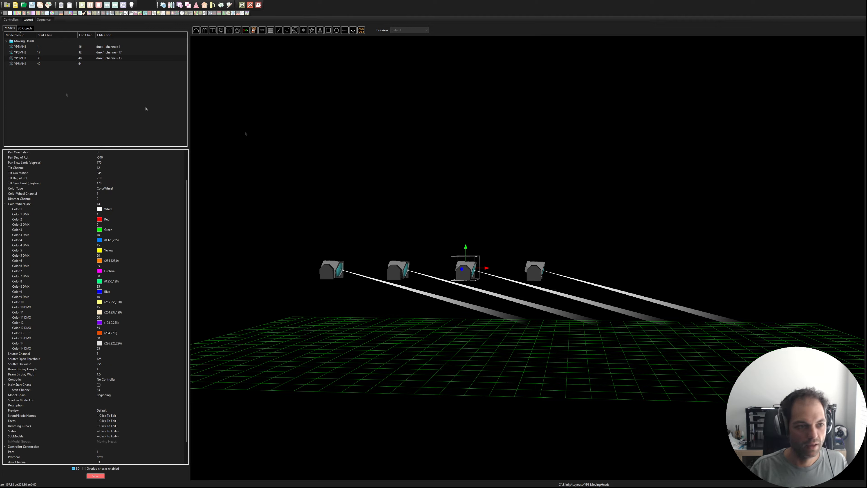
# Step: Set the controller connection of YPSMH4 to the dmx protocol on port 1 with DMX channel 49 and save the layout
pyautogui.click(21, 63)
pyautogui.click(101, 457)
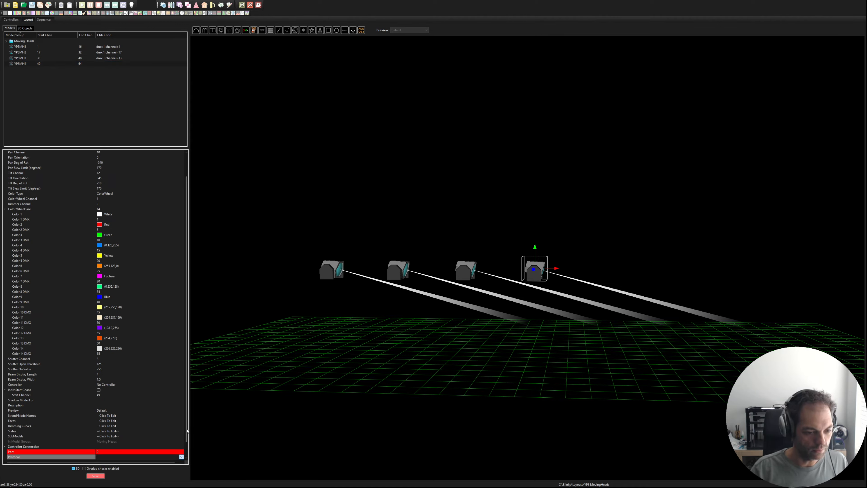
pyautogui.click(138, 428)
pyautogui.click(108, 453)
pyautogui.write('1')
pyautogui.press('Return')
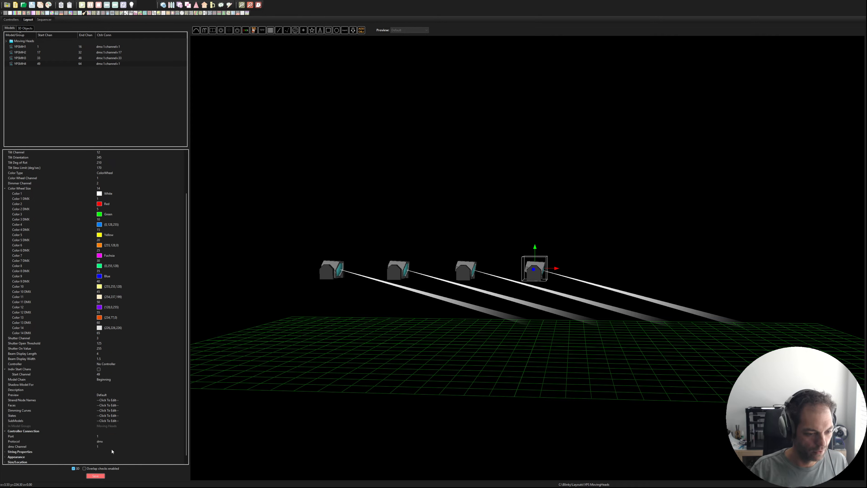
pyautogui.click(109, 447)
pyautogui.write('49')
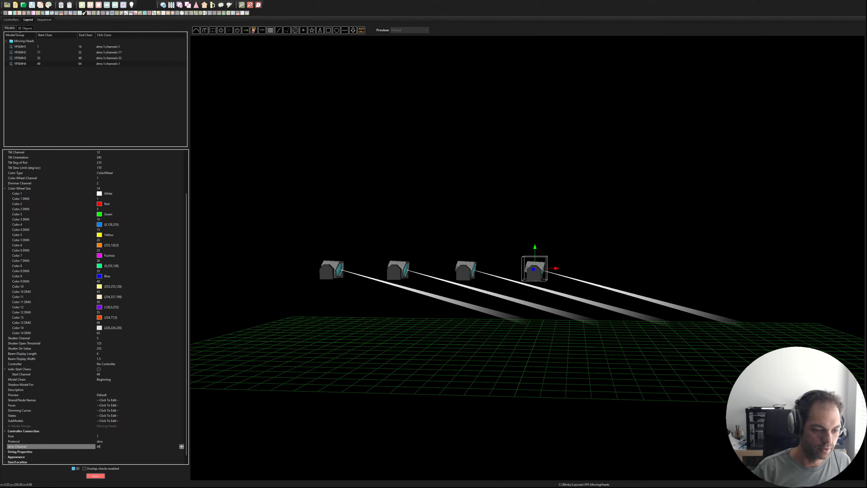
pyautogui.press('Return')
pyautogui.click(95, 475)
pyautogui.moveTo(498, 213); pyautogui.dragTo(351, 260)
pyautogui.click(96, 476)
pyautogui.moveTo(438, 197); pyautogui.dragTo(441, 191)
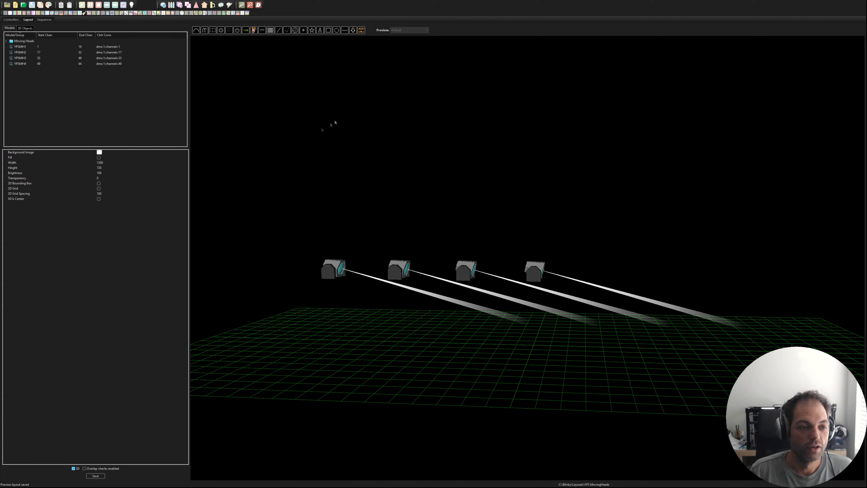
# Step: Draw a horizontal Single Line model above the four moving heads, spanning their full row, and name it MH Colors
pyautogui.click(279, 31)
pyautogui.moveTo(327, 210); pyautogui.dragTo(547, 210)
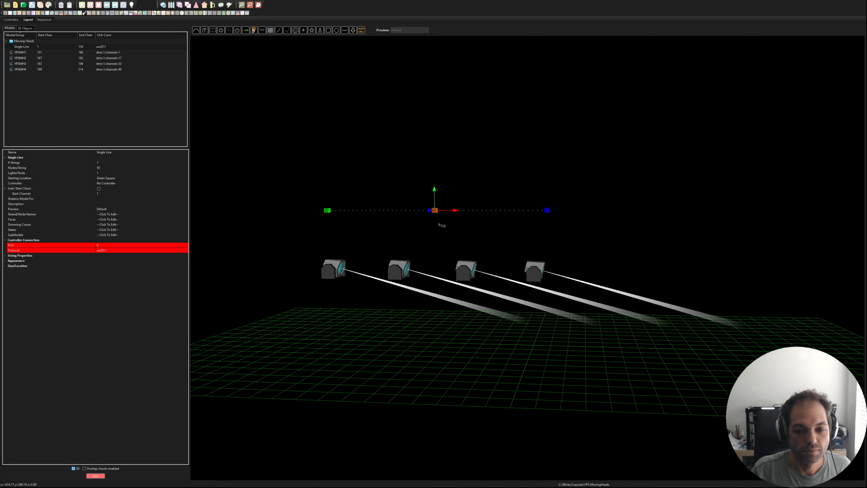
pyautogui.click(25, 48)
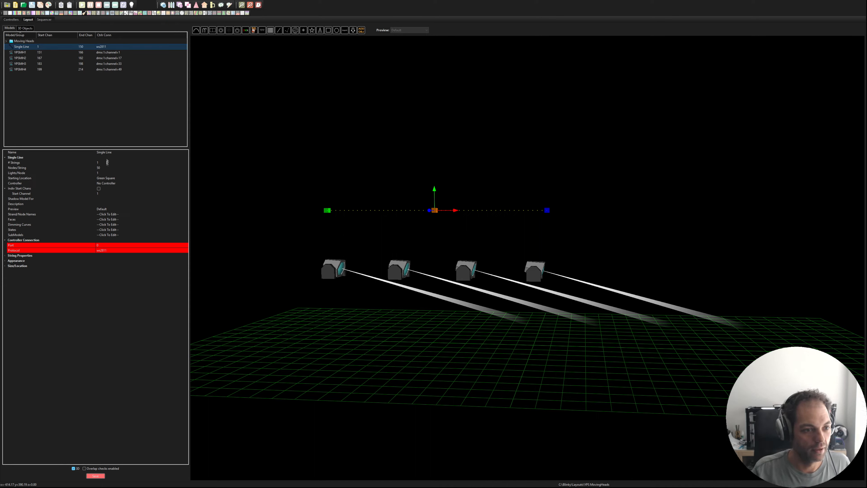
pyautogui.click(114, 153)
pyautogui.write('MF')
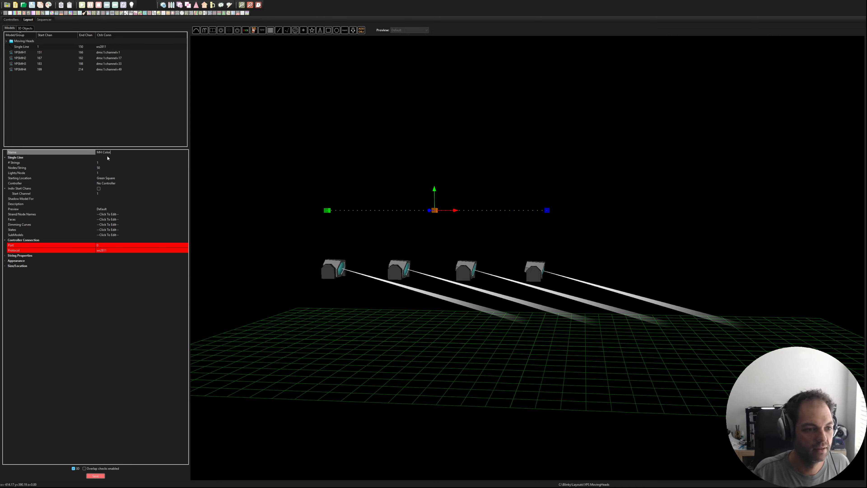
pyautogui.press('Return')
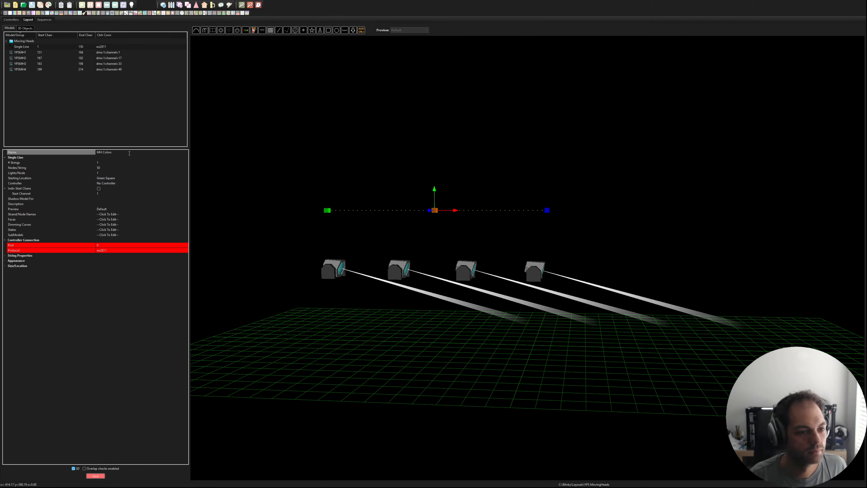
# Step: Configure MH Colors with 4 strings of 1 node each and the Single Color string type
pyautogui.click(110, 162)
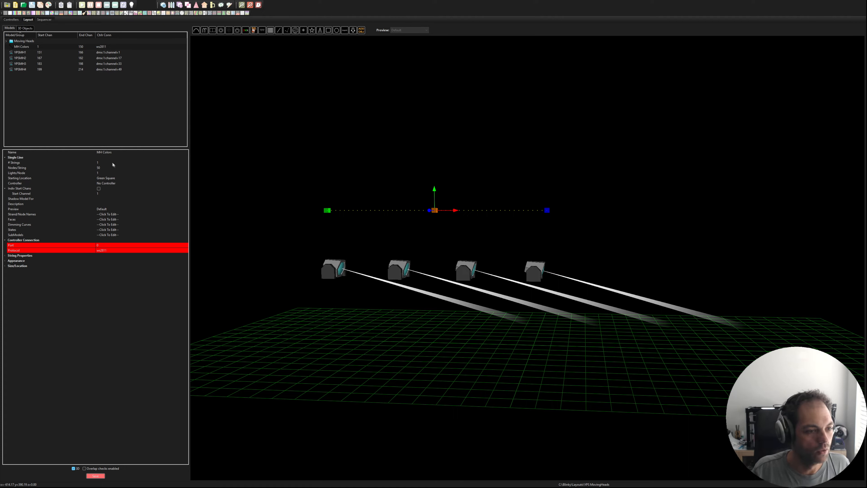
pyautogui.write('4')
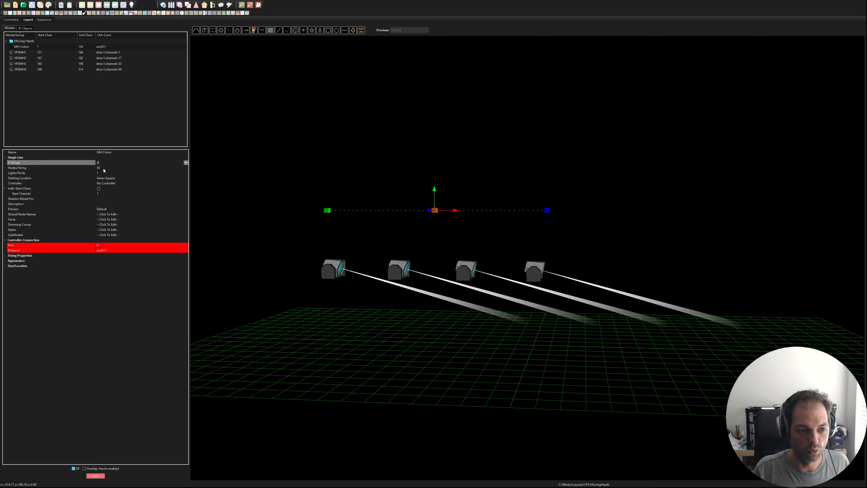
pyautogui.click(103, 167)
pyautogui.write('1')
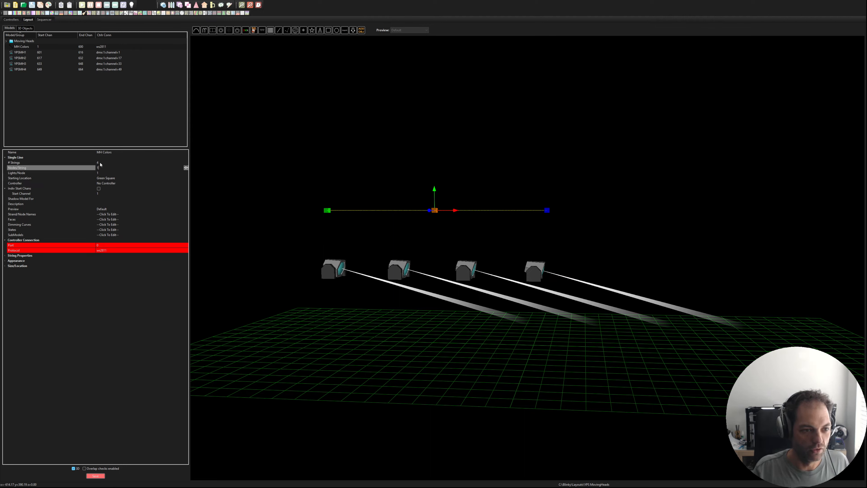
pyautogui.press('Return')
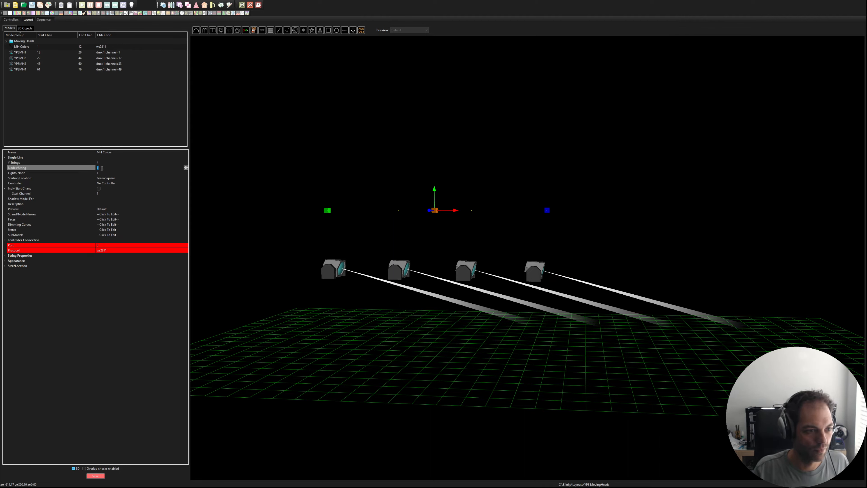
pyautogui.click(4, 255)
pyautogui.click(186, 261)
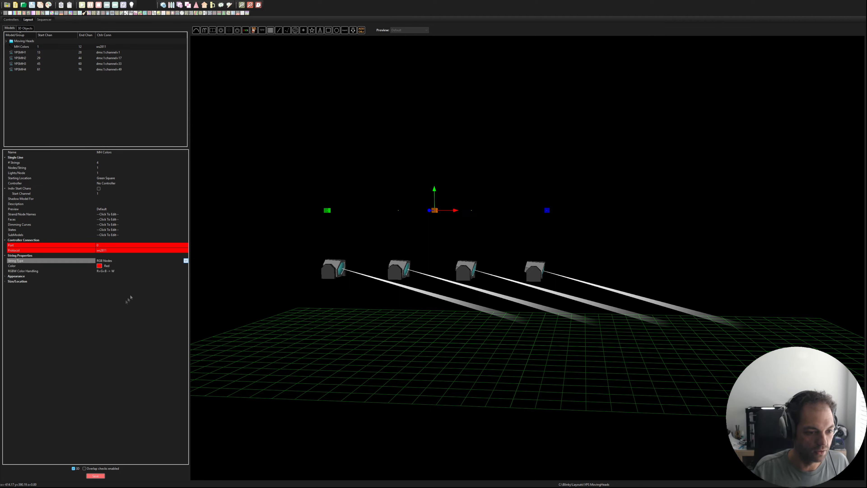
pyautogui.click(120, 321)
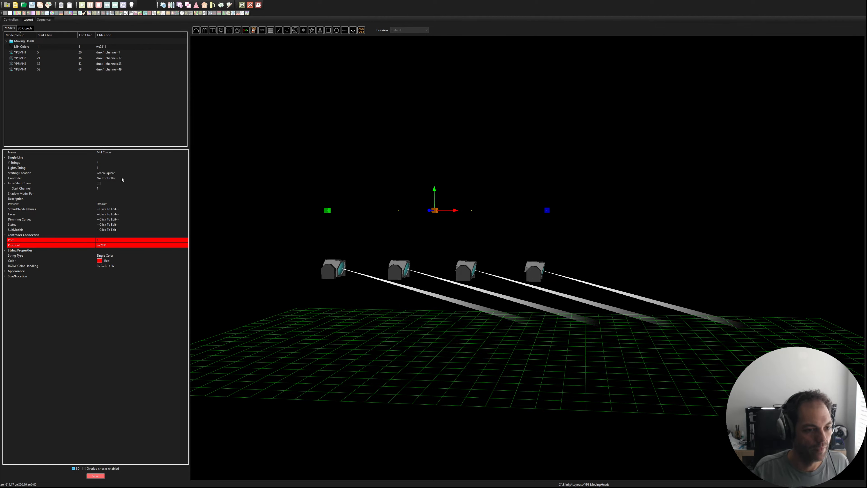
# Step: Set the controller of MH Colors to Use Start Channel and enable individual start channels
pyautogui.click(135, 178)
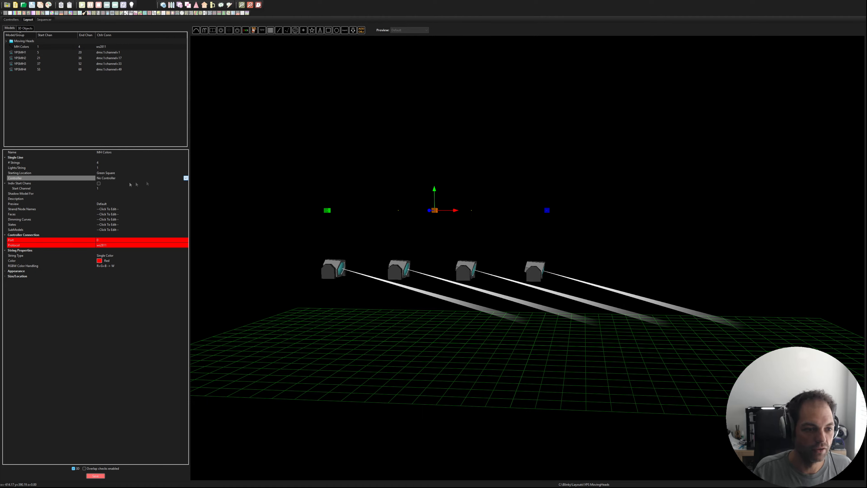
pyautogui.click(117, 184)
pyautogui.click(99, 183)
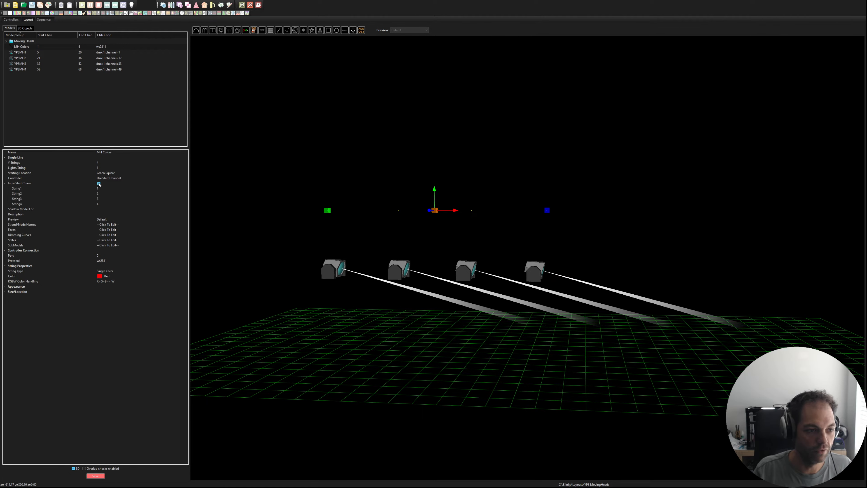
pyautogui.click(108, 189)
pyautogui.click(187, 190)
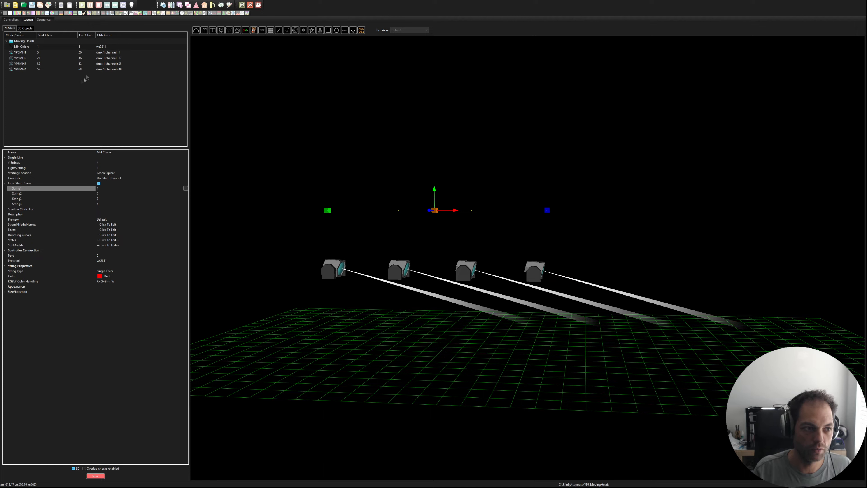
pyautogui.click(113, 188)
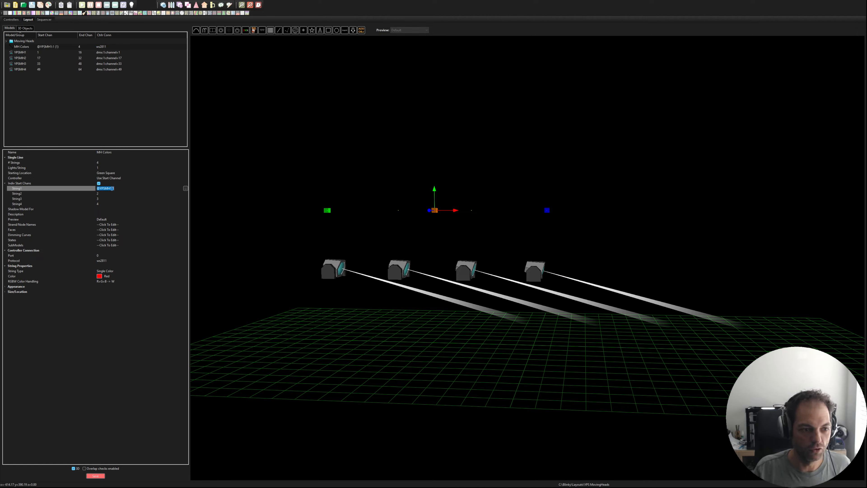
pyautogui.moveTo(99, 188); pyautogui.dragTo(108, 189)
pyautogui.click(115, 189)
pyautogui.hotkey('ctrl', 'a')
pyautogui.hotkey('ctrl', 'c')
pyautogui.click(111, 194)
pyautogui.hotkey('ctrl', 'v')
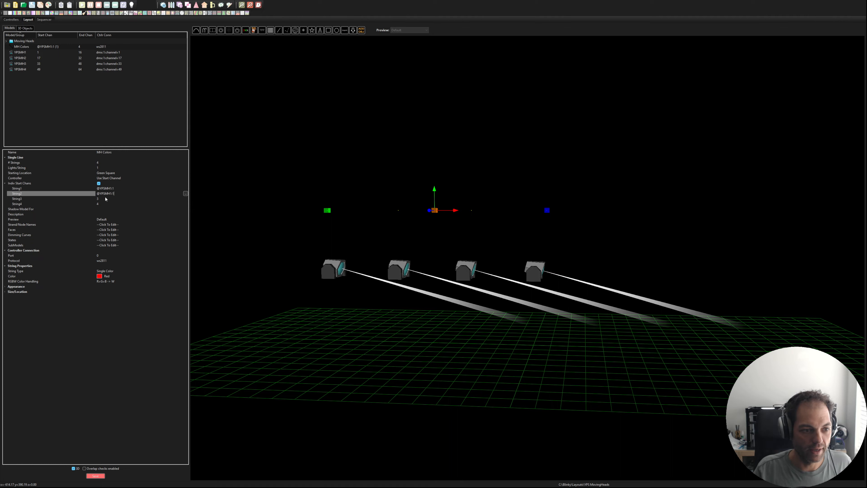
pyautogui.click(105, 198)
pyautogui.hotkey('ctrl', 'v')
pyautogui.click(107, 204)
pyautogui.hotkey('ctrl', 'v')
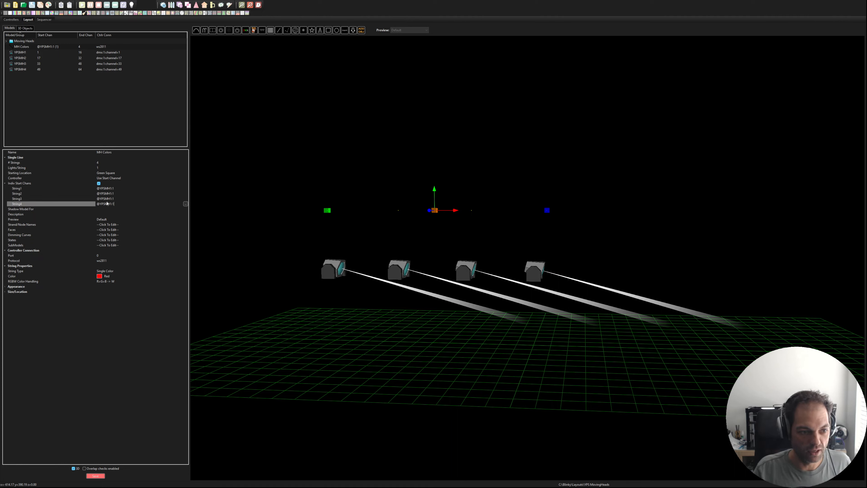
pyautogui.click(113, 194)
pyautogui.click(114, 194)
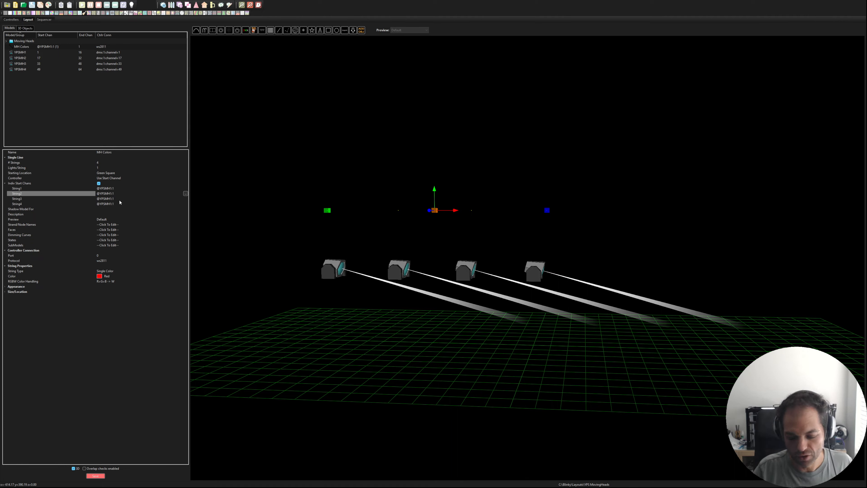
pyautogui.press('Left')
pyautogui.press('Left')
pyautogui.press('BackSpace')
pyautogui.write('2')
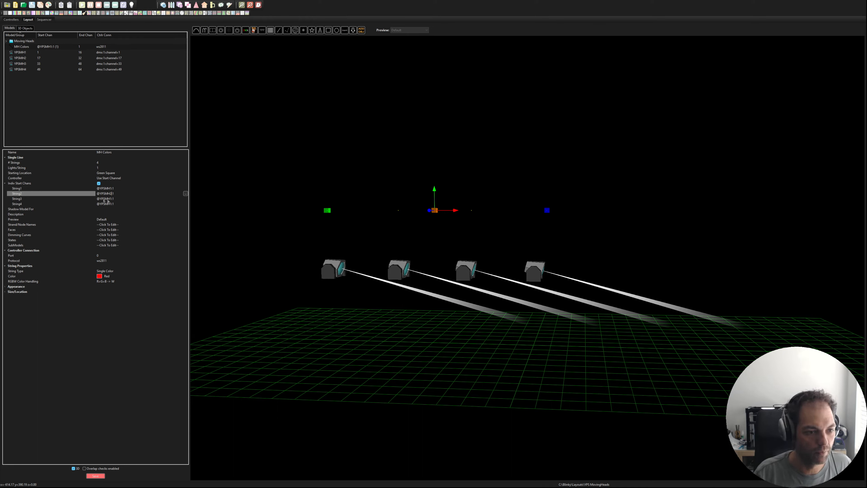
pyautogui.click(111, 199)
pyautogui.write('3')
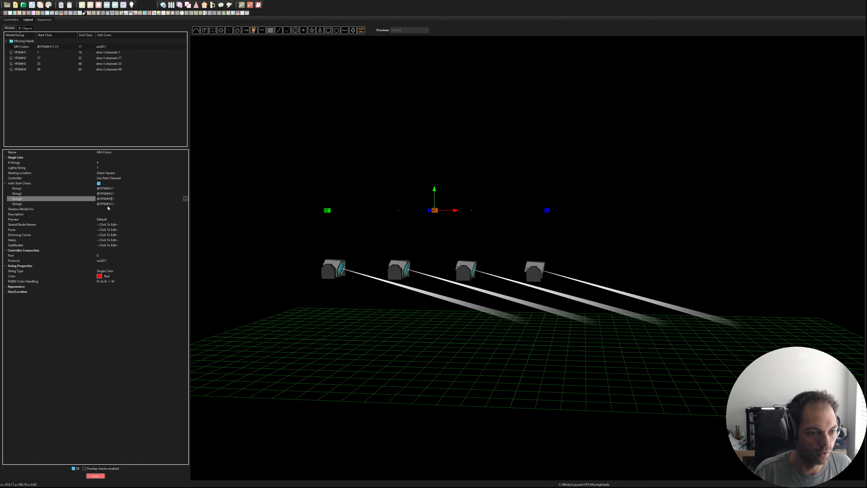
pyautogui.click(110, 204)
pyautogui.moveTo(108, 204); pyautogui.dragTo(112, 204)
pyautogui.write('4')
pyautogui.press('Return')
pyautogui.hotkey('ctrl', 's')
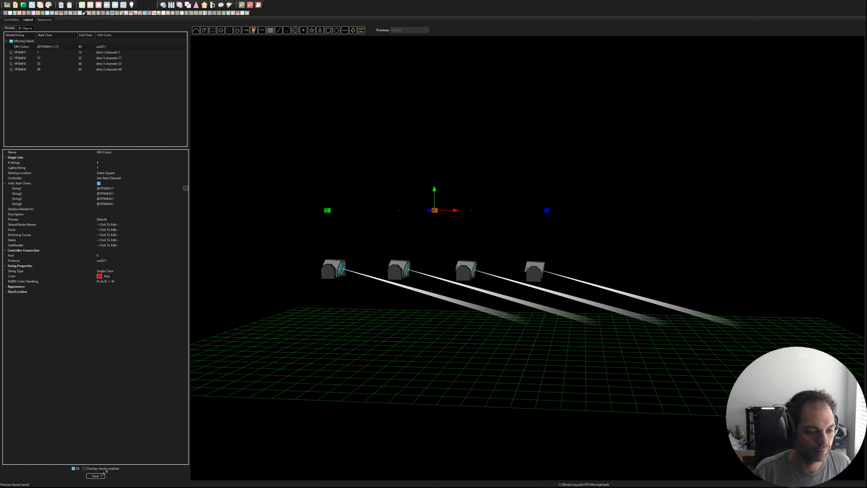
# Step: Set the appearance of MH Colors to Square pixel style with pixel size 10 and save the layout
pyautogui.click(370, 198)
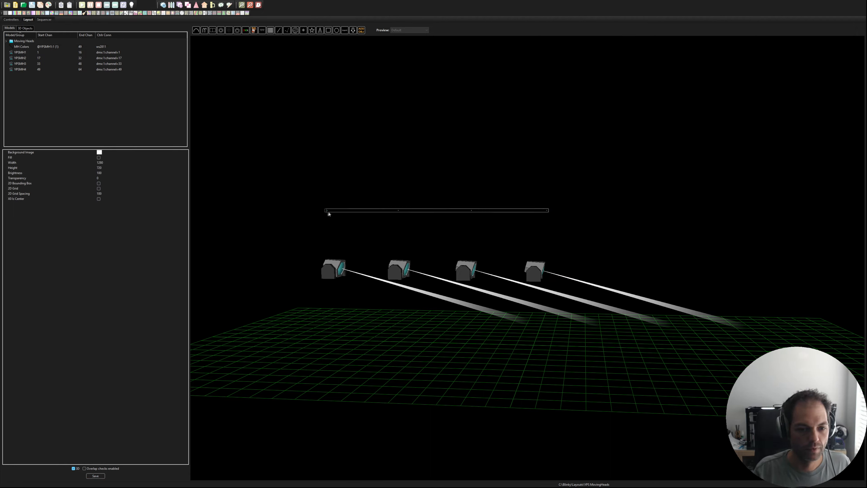
pyautogui.click(326, 214)
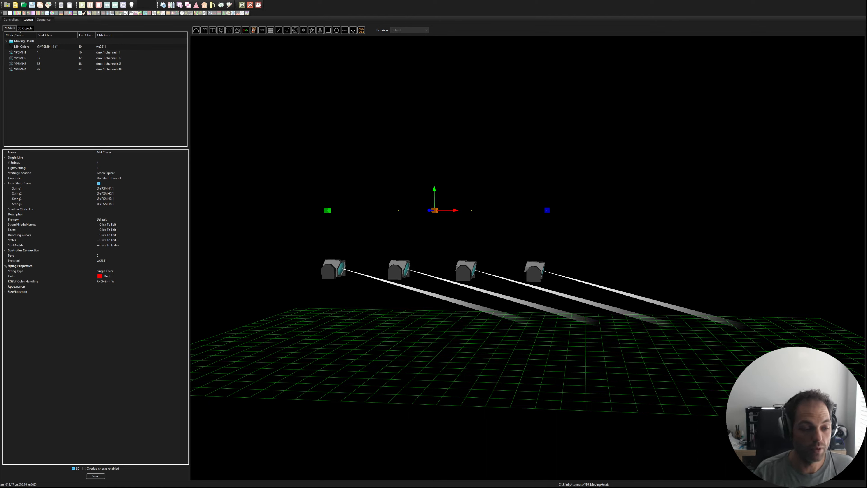
pyautogui.click(5, 286)
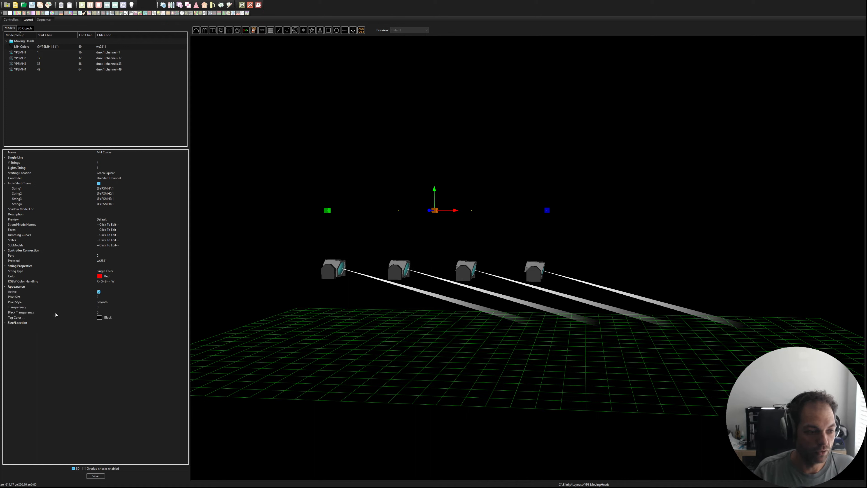
pyautogui.click(116, 302)
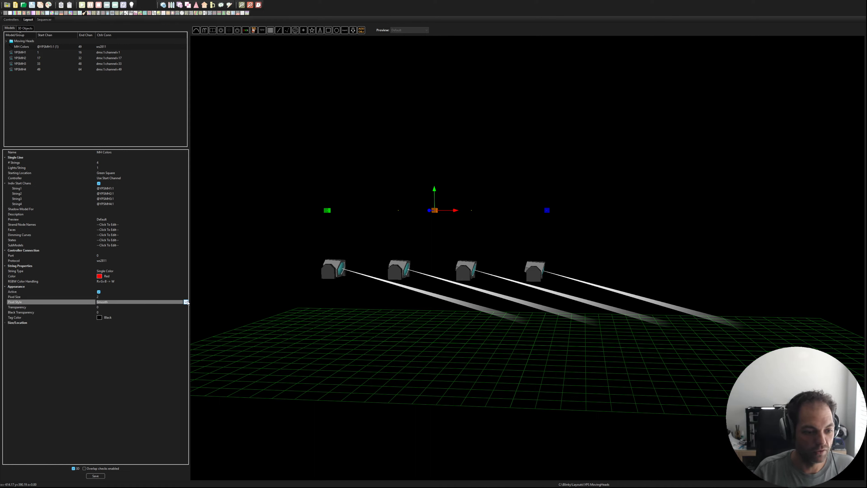
pyautogui.press('Up')
pyautogui.click(106, 296)
pyautogui.write('10')
pyautogui.press('Tab')
pyautogui.click(95, 476)
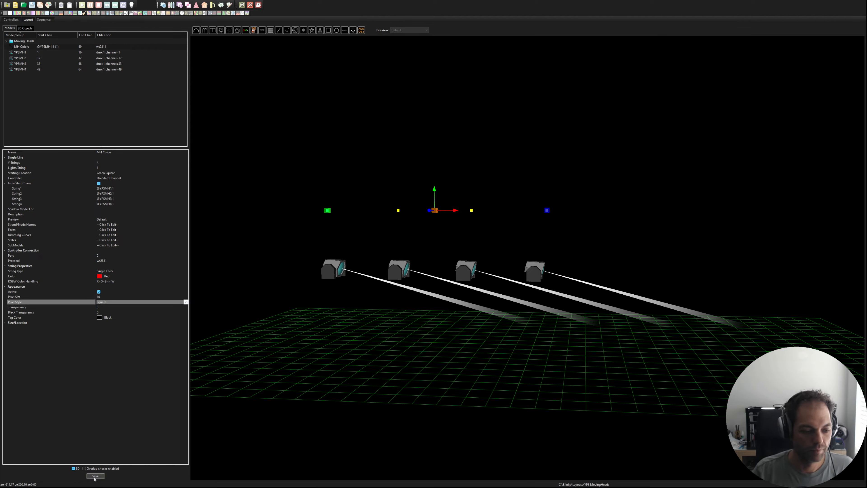
# Step: Duplicate the MH Colors line model in the layout
pyautogui.click(311, 209)
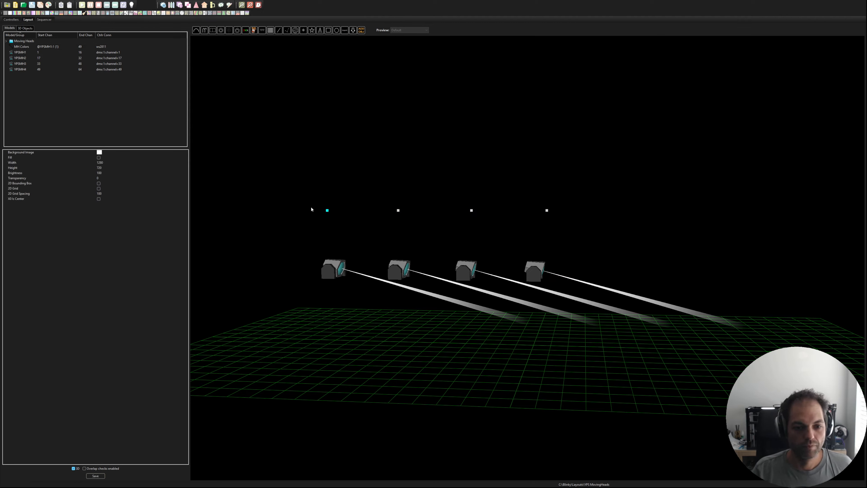
pyautogui.click(329, 211)
pyautogui.click(337, 210)
pyautogui.click(329, 212)
pyautogui.hotkey('ctrl', 'c')
pyautogui.hotkey('ctrl', 'v')
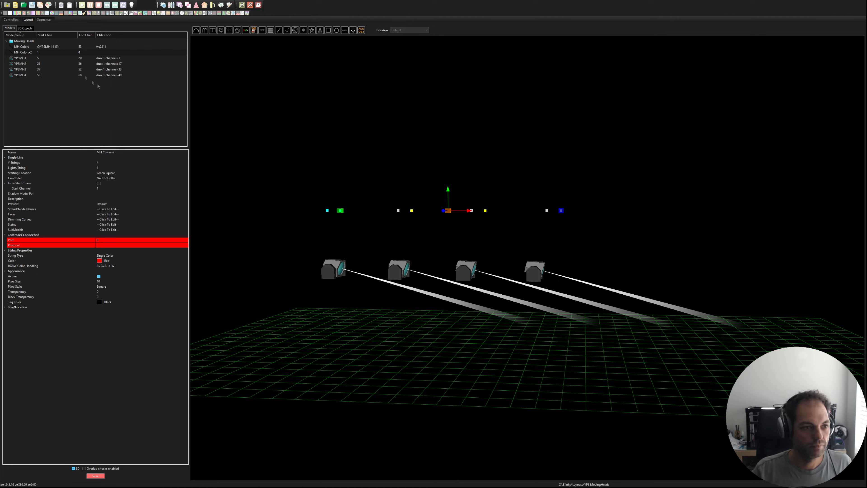
# Step: Rename the duplicated line model as MH Shutter
pyautogui.click(28, 52)
pyautogui.click(127, 152)
pyautogui.moveTo(126, 153); pyautogui.dragTo(107, 152)
pyautogui.write('Shutter')
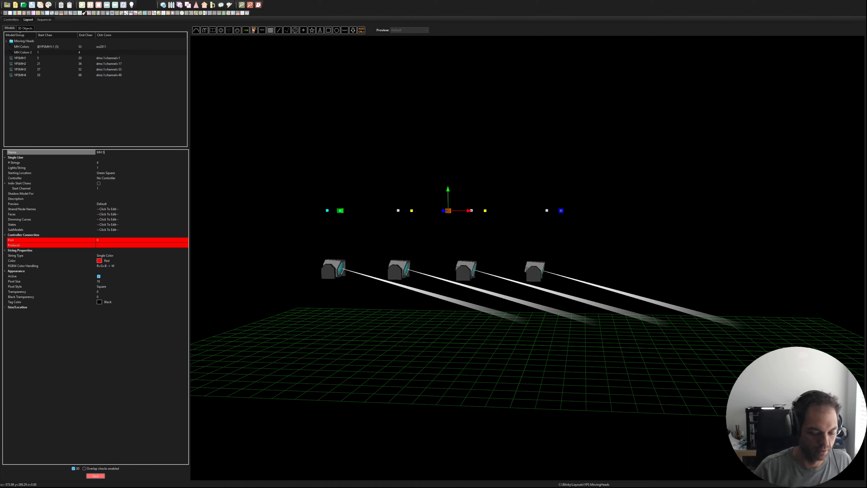
pyautogui.press('Return')
# Step: Set the controller of MH Shutter to Use Start Channel and enable individual start channels
pyautogui.click(108, 162)
pyautogui.click(107, 168)
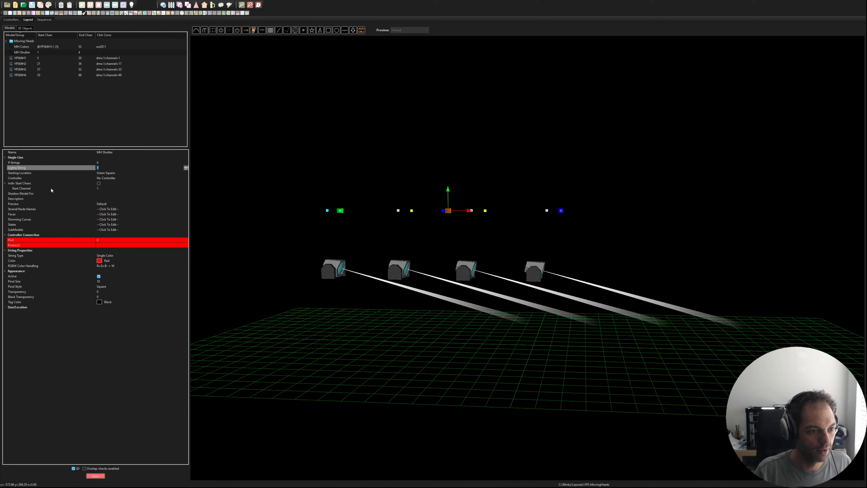
pyautogui.click(121, 178)
pyautogui.click(185, 178)
pyautogui.click(129, 184)
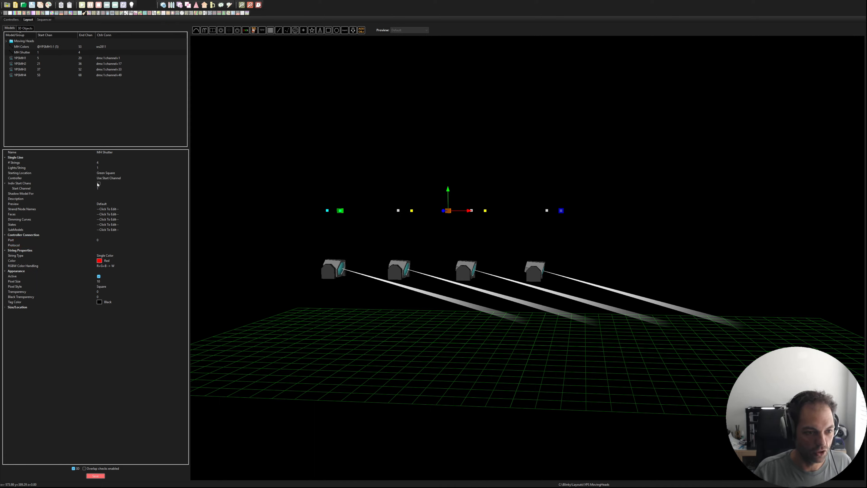
pyautogui.click(99, 183)
pyautogui.click(103, 189)
pyautogui.click(185, 189)
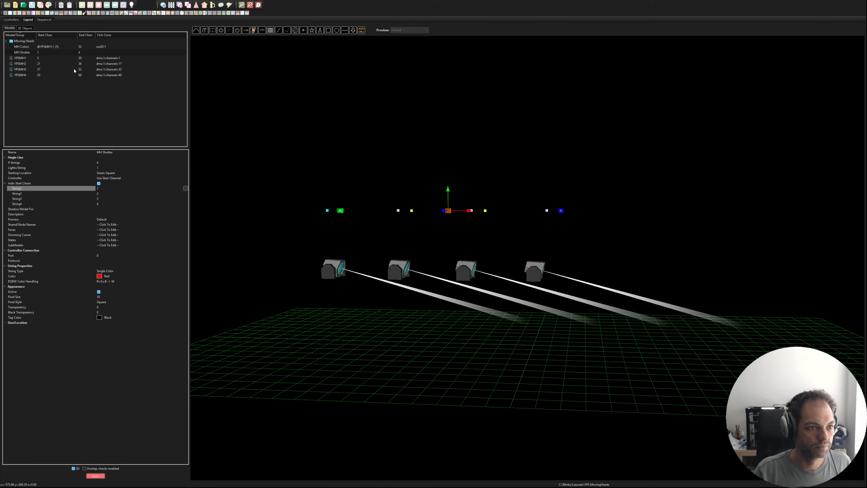
pyautogui.click(71, 90)
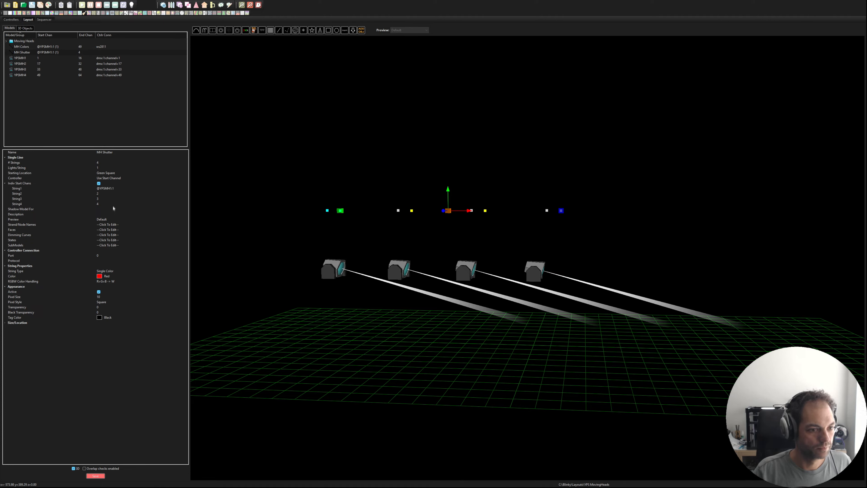
pyautogui.click(107, 188)
pyautogui.press('BackSpace')
pyautogui.write('3')
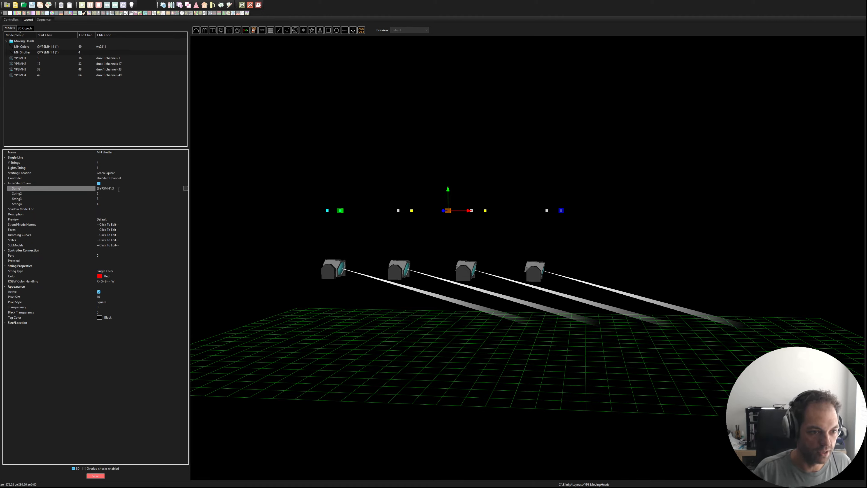
pyautogui.click(106, 193)
pyautogui.hotkey('ctrl', 'a')
pyautogui.hotkey('ctrl', 'v')
pyautogui.click(102, 198)
pyautogui.hotkey('ctrl', 'a')
pyautogui.hotkey('ctrl', 'v')
pyautogui.click(104, 204)
pyautogui.hotkey('ctrl', 'a')
pyautogui.hotkey('ctrl', 'v')
pyautogui.click(113, 209)
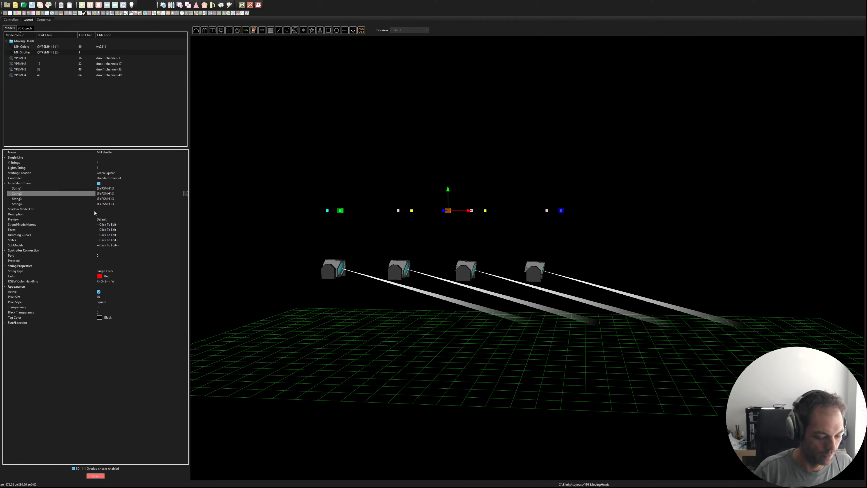
pyautogui.click(110, 200)
pyautogui.moveTo(110, 199); pyautogui.dragTo(112, 200)
pyautogui.click(108, 204)
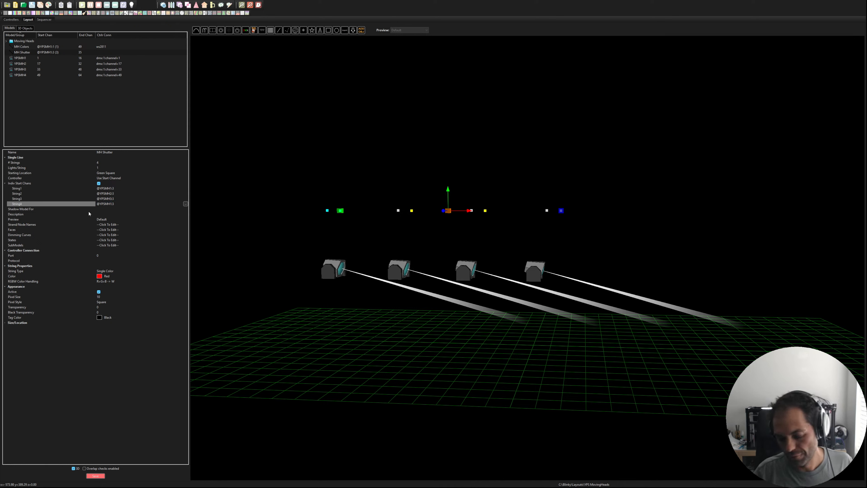
pyautogui.write('4')
pyautogui.press('Return')
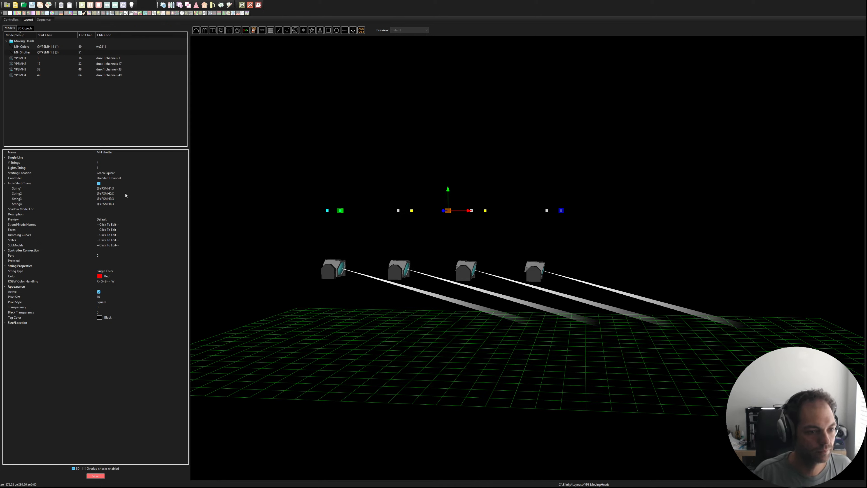
pyautogui.click(96, 475)
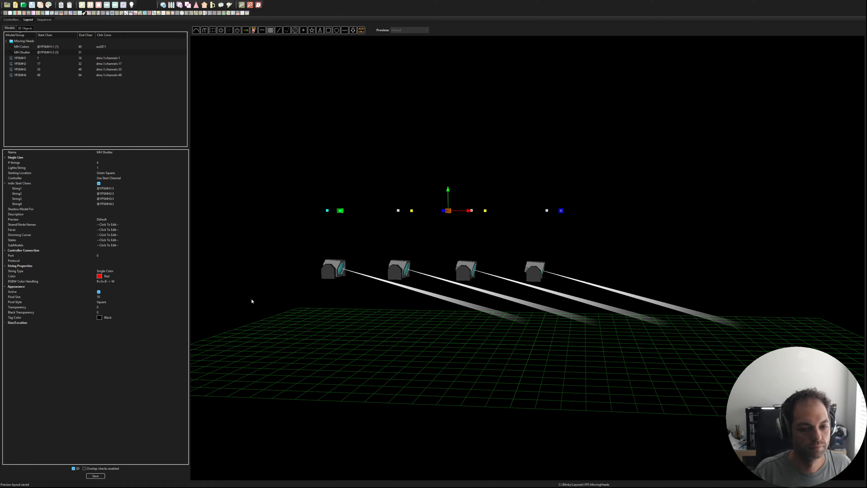
pyautogui.moveTo(348, 200); pyautogui.dragTo(325, 193)
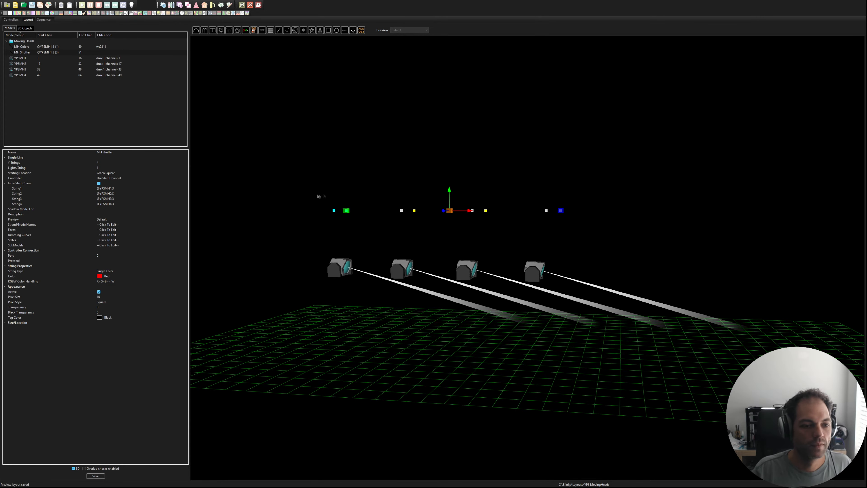
pyautogui.click(322, 196)
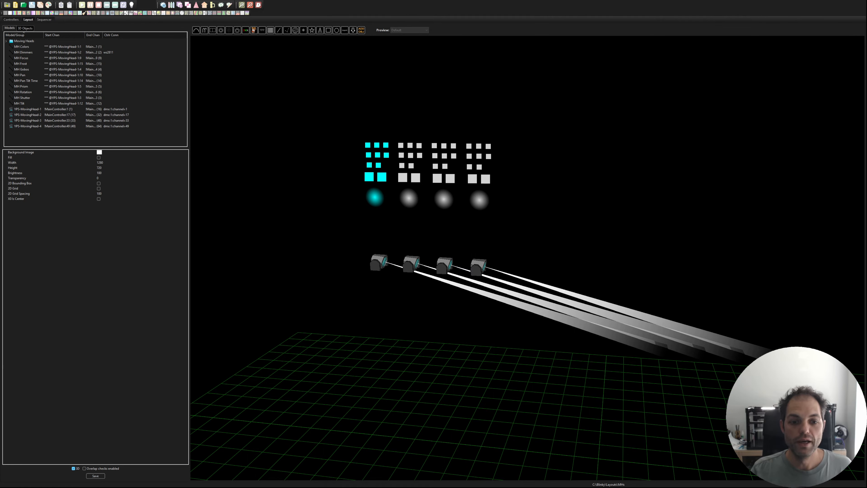
# Step: Review the Moving Heads group and the channel line models, such as MH Colors, MH Dimmers, MH Focus and MH Gobos, in the completed layout
pyautogui.moveTo(550, 217); pyautogui.dragTo(549, 211)
pyautogui.click(23, 41)
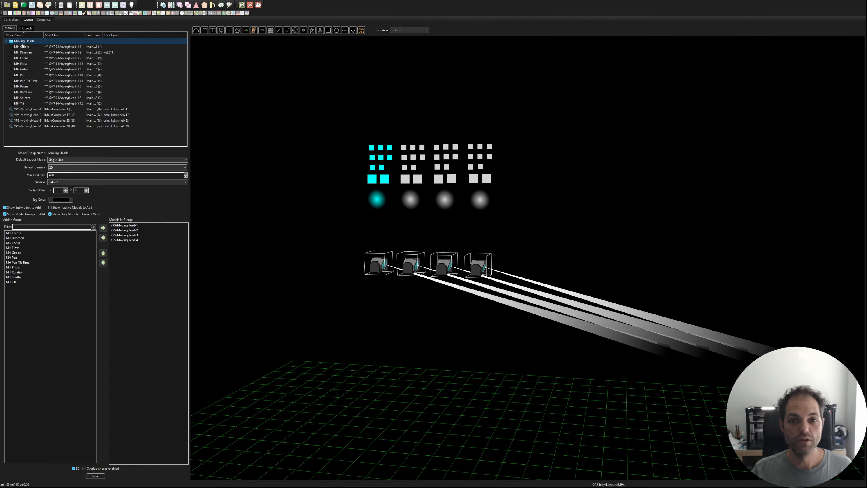
pyautogui.click(27, 48)
pyautogui.click(26, 53)
pyautogui.click(27, 58)
pyautogui.click(27, 68)
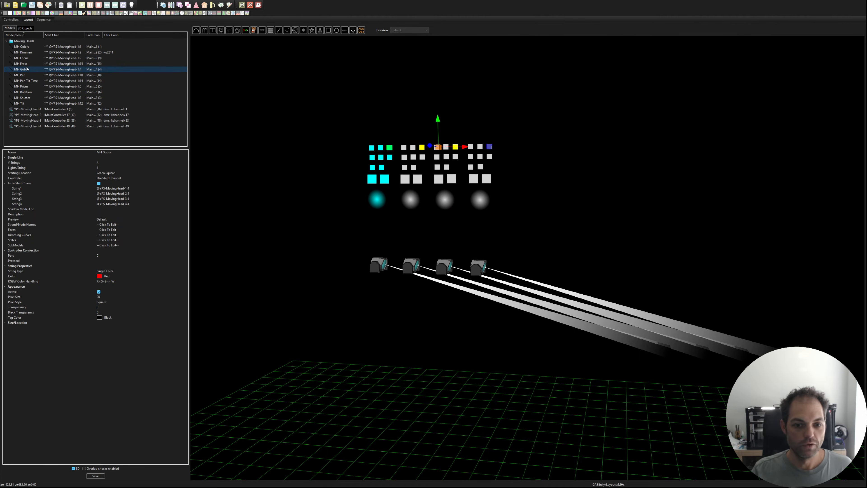
pyautogui.moveTo(333, 98); pyautogui.dragTo(330, 98)
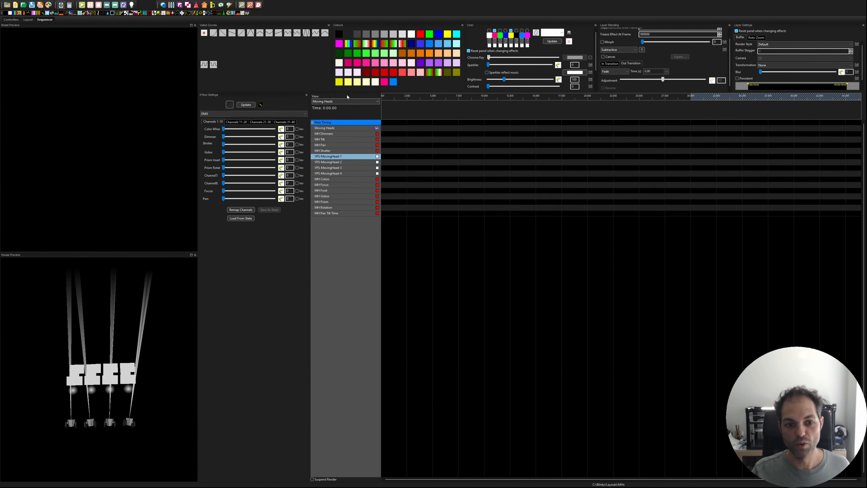
# Step: Look through the rows for the Moving Heads group, the channel line models and the individual heads in the sequencer
pyautogui.click(341, 129)
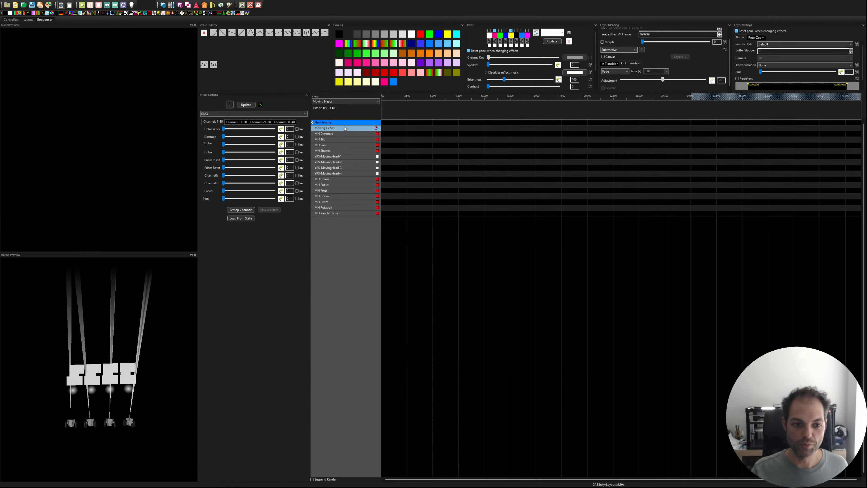
pyautogui.click(344, 135)
pyautogui.click(345, 156)
pyautogui.click(345, 169)
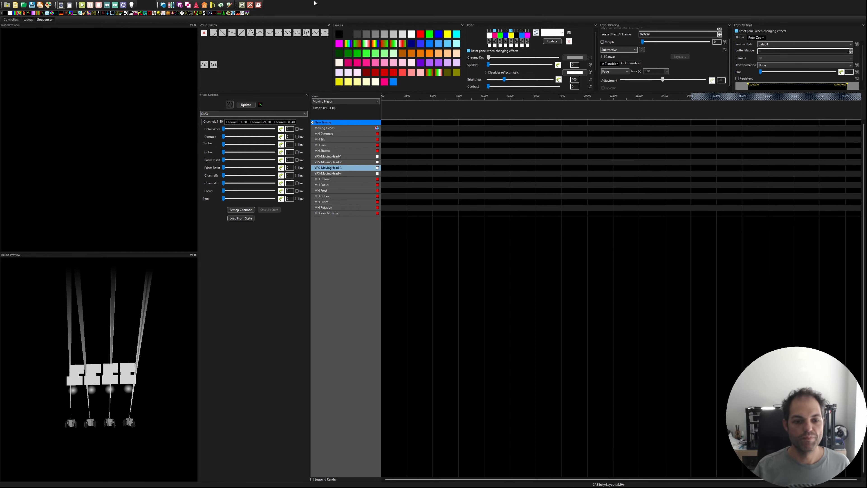
# Step: Place a DMX effect on the Moving Heads row from 0 to about 12.7 seconds and set its render style to Per Model Default
pyautogui.click(419, 140)
pyautogui.click(407, 130)
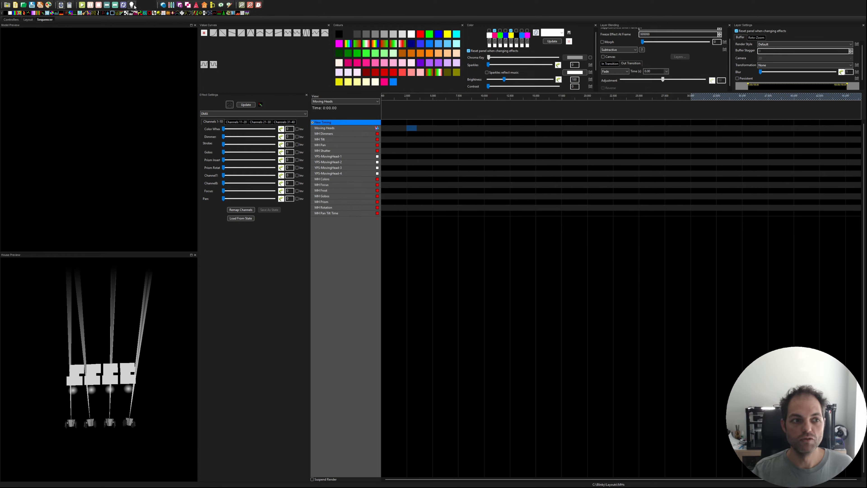
pyautogui.moveTo(42, 14)
pyautogui.mouseDown()
pyautogui.moveTo(308, 86)
pyautogui.moveTo(392, 129)
pyautogui.moveTo(382, 129)
pyautogui.moveTo(512, 130)
pyautogui.mouseUp()
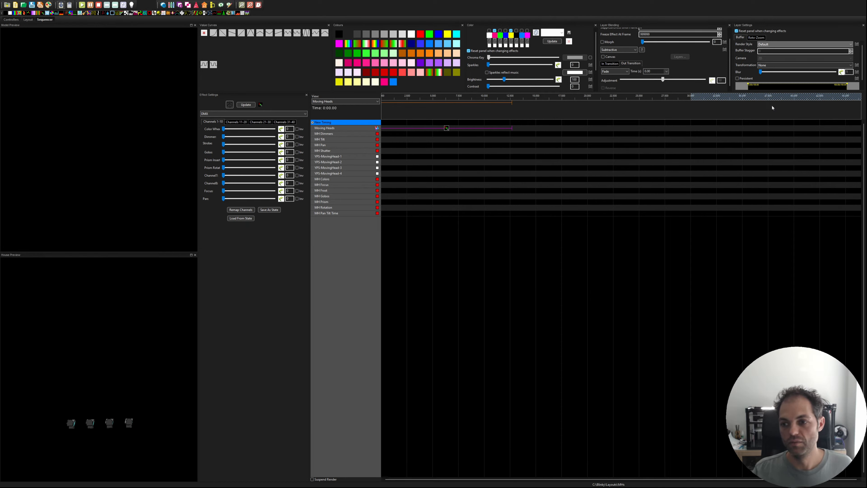
pyautogui.click(446, 129)
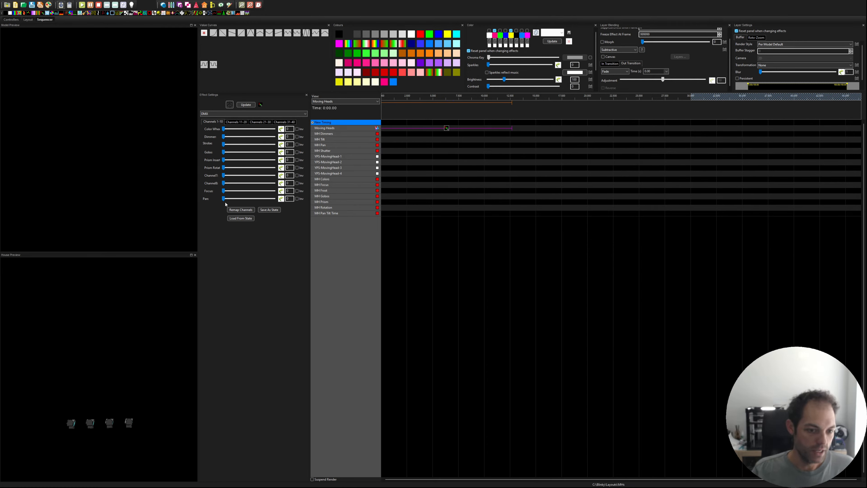
# Step: Set the layer blending of the DMX effect to Normal
pyautogui.moveTo(224, 202)
pyautogui.mouseDown()
pyautogui.moveTo(240, 200)
pyautogui.moveTo(224, 199)
pyautogui.mouseUp()
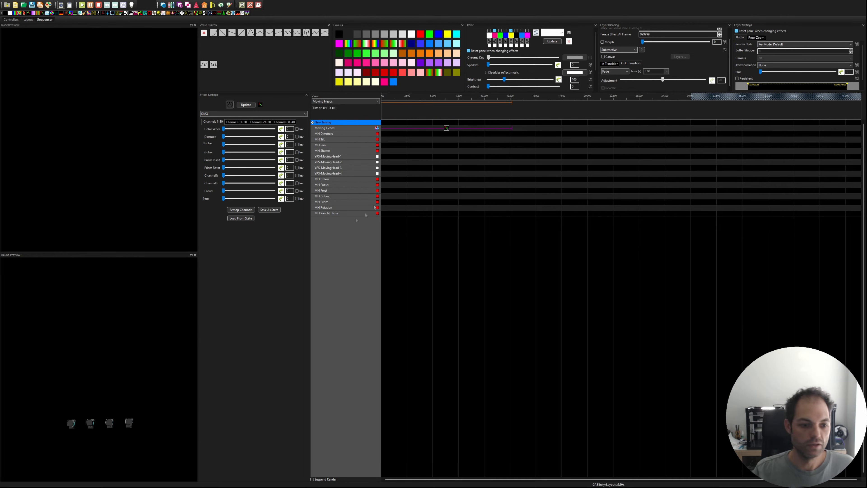
pyautogui.moveTo(134, 360); pyautogui.dragTo(121, 346)
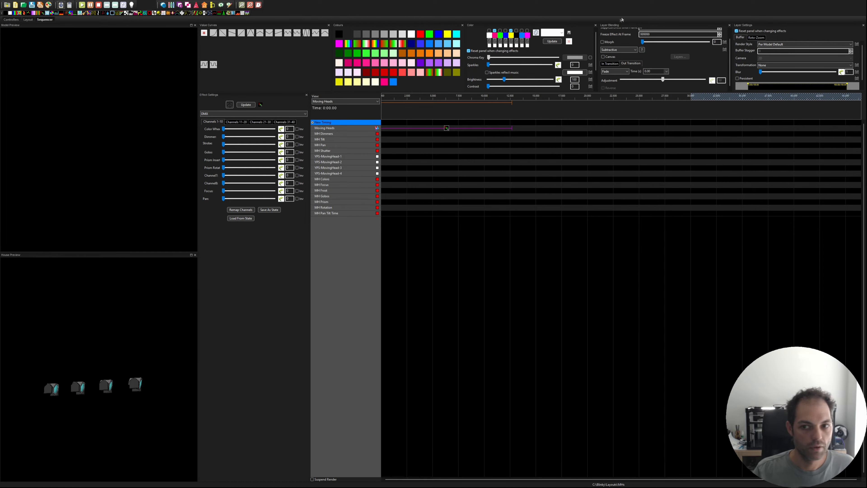
pyautogui.click(616, 50)
pyautogui.click(615, 55)
# Step: Set the effect's Pan channel to roughly mid-range and raise its Tilt channel to about a quarter of the range
pyautogui.moveTo(224, 199); pyautogui.dragTo(232, 198)
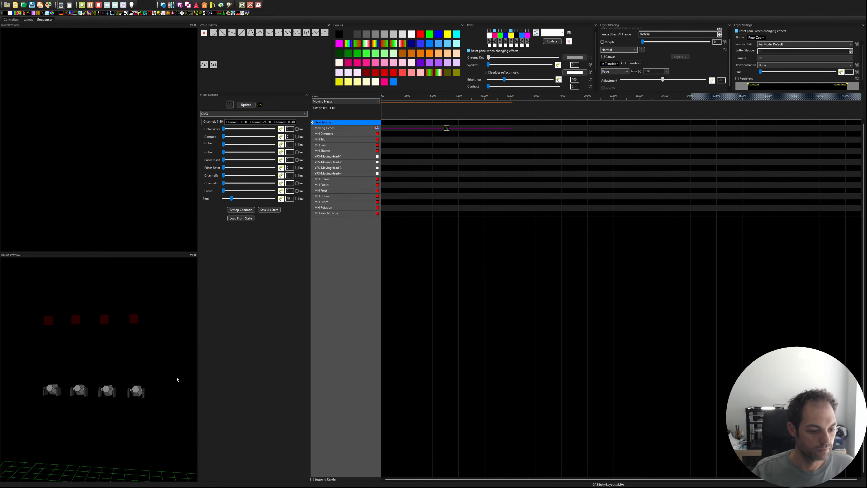
pyautogui.moveTo(231, 198)
pyautogui.mouseDown()
pyautogui.moveTo(259, 207)
pyautogui.moveTo(243, 208)
pyautogui.mouseUp()
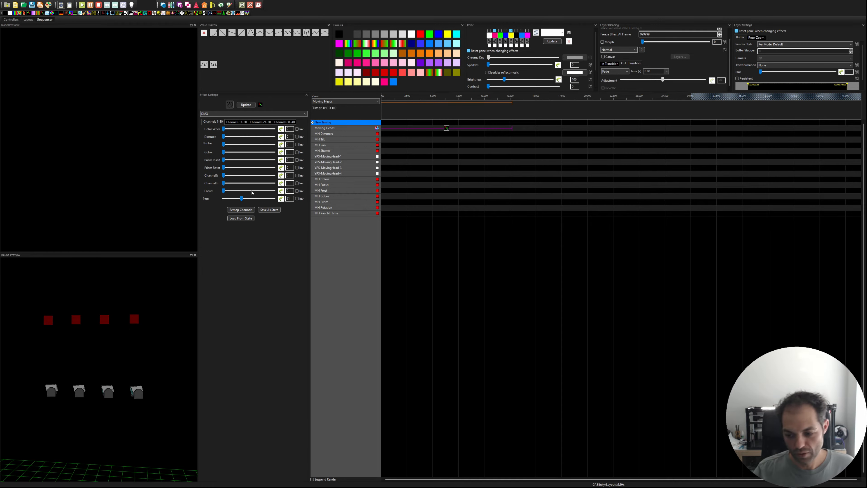
pyautogui.moveTo(242, 198); pyautogui.dragTo(253, 202)
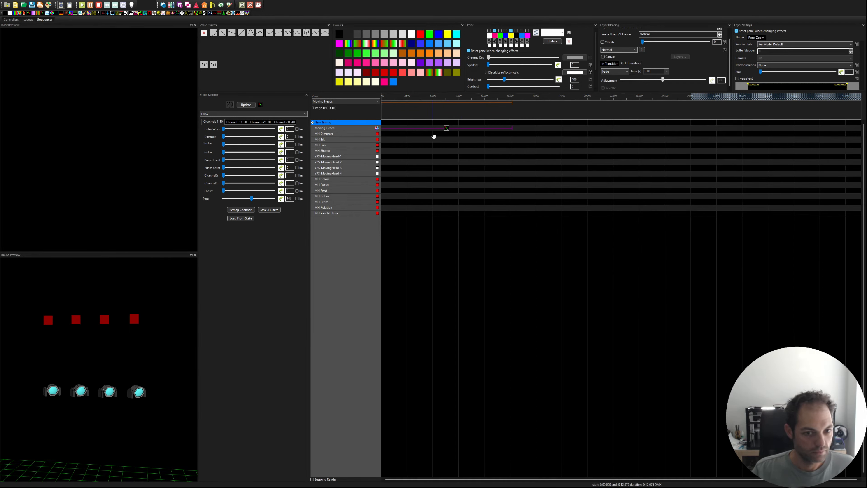
pyautogui.moveTo(251, 201); pyautogui.dragTo(246, 201)
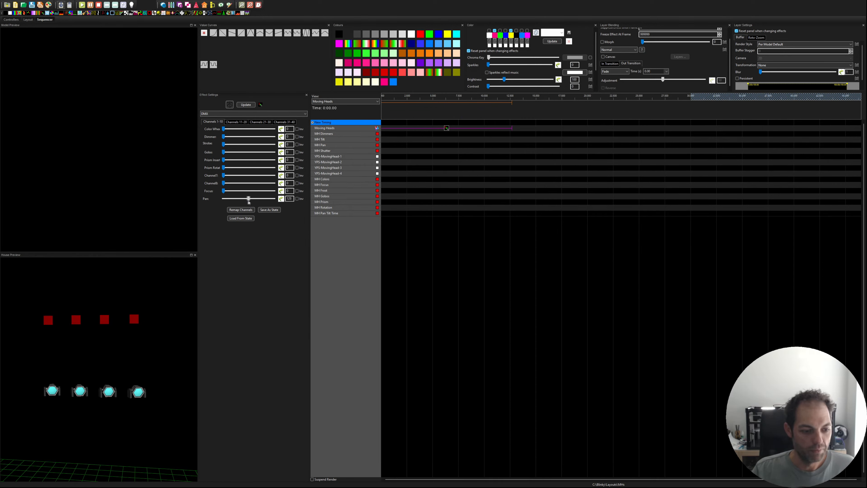
pyautogui.click(236, 121)
pyautogui.moveTo(224, 137); pyautogui.dragTo(237, 143)
pyautogui.click(220, 124)
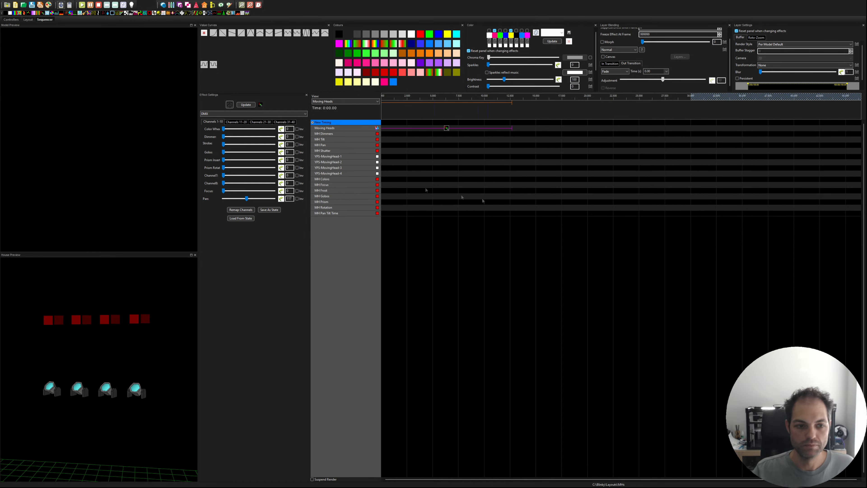
# Step: Set the effect's Dimmer channel to 255 and its Strobe channel to 125
pyautogui.moveTo(224, 144); pyautogui.dragTo(363, 160)
pyautogui.moveTo(275, 146); pyautogui.dragTo(248, 148)
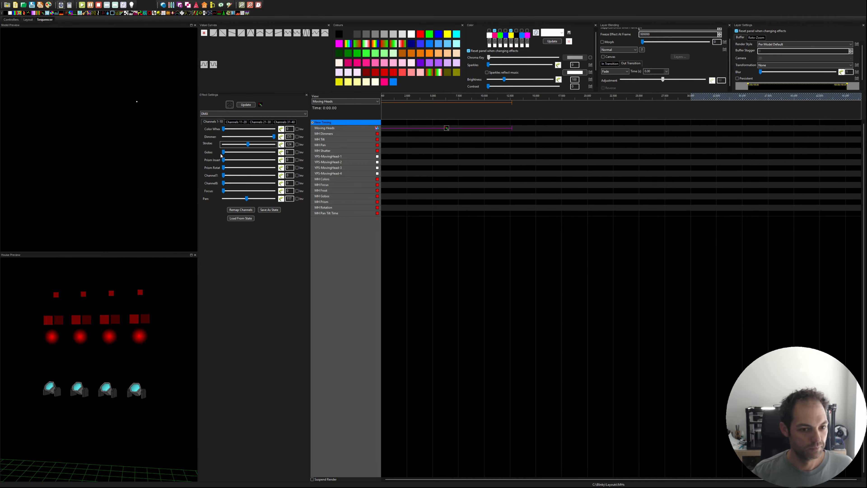
pyautogui.press('Right')
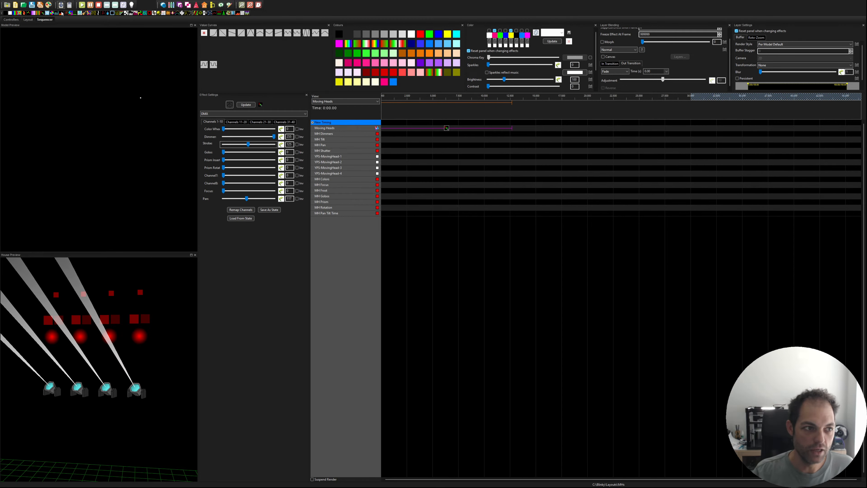
# Step: Check the Shutter Open Threshold of YPS-MovingHead-1 in the layout, and return to the sequencer
pyautogui.click(28, 20)
pyautogui.click(377, 263)
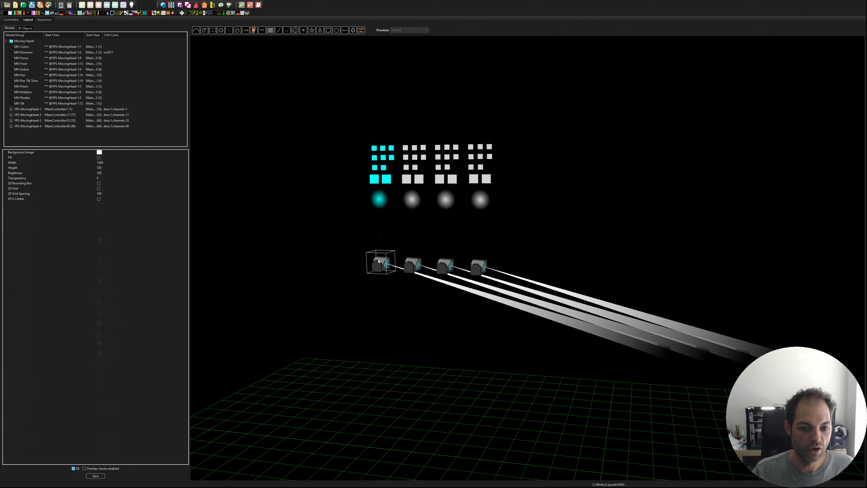
pyautogui.click(5, 235)
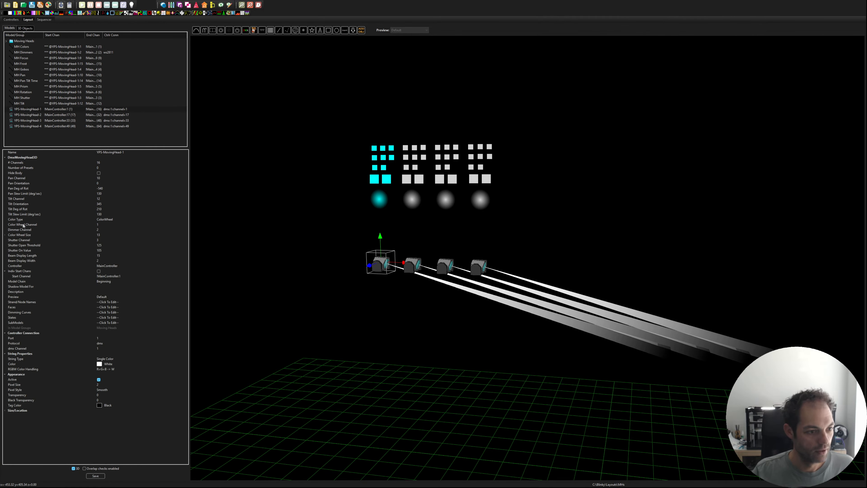
pyautogui.click(110, 245)
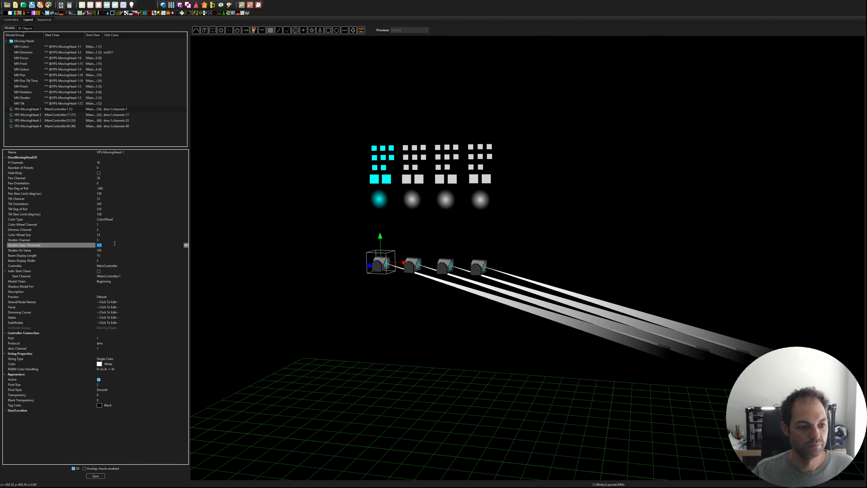
pyautogui.click(45, 20)
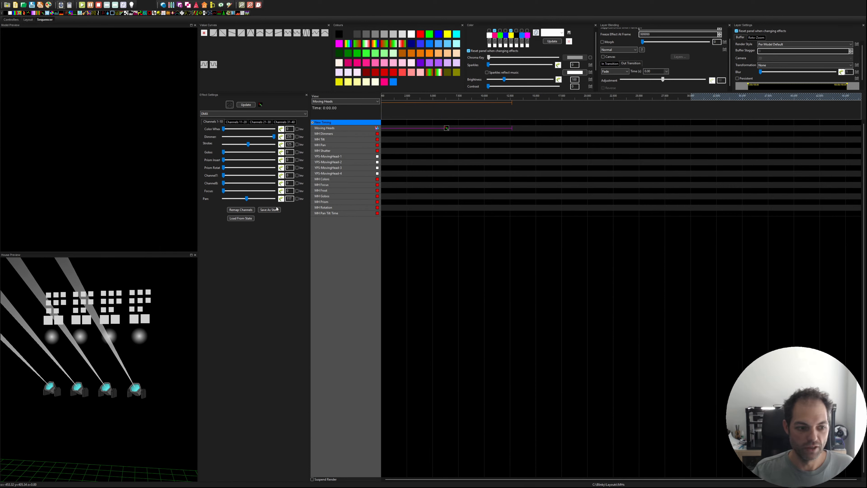
# Step: Raise the Strobe channel of the Moving Heads DMX effect to 255
pyautogui.moveTo(250, 147); pyautogui.dragTo(249, 147)
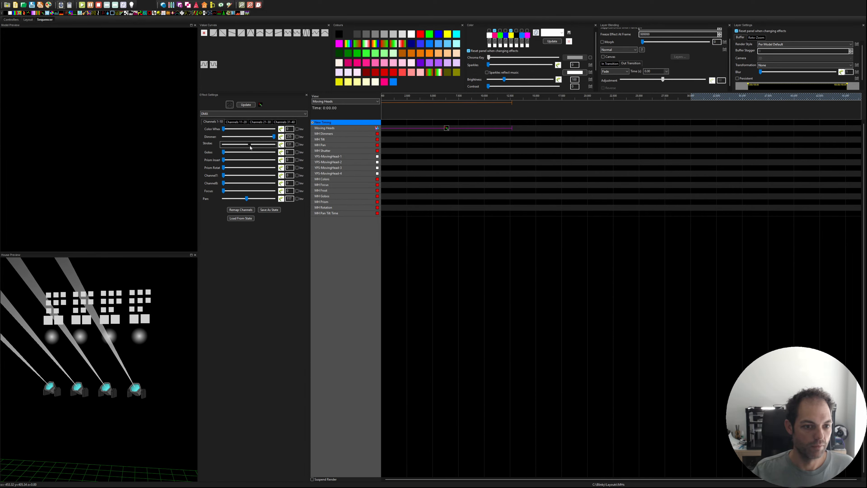
pyautogui.moveTo(251, 147); pyautogui.dragTo(268, 147)
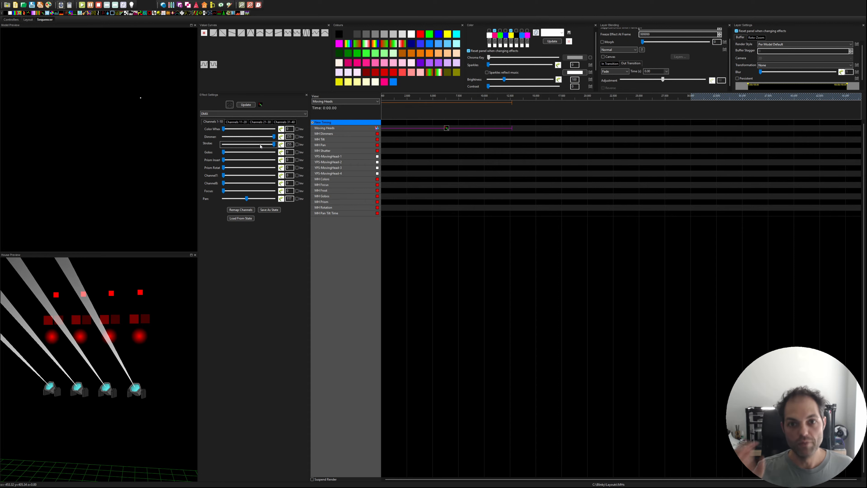
pyautogui.moveTo(274, 144); pyautogui.dragTo(266, 145)
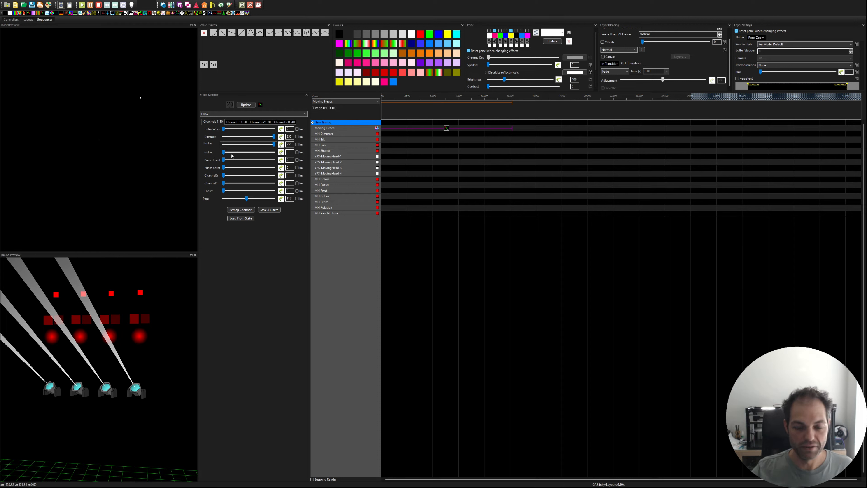
pyautogui.click(462, 138)
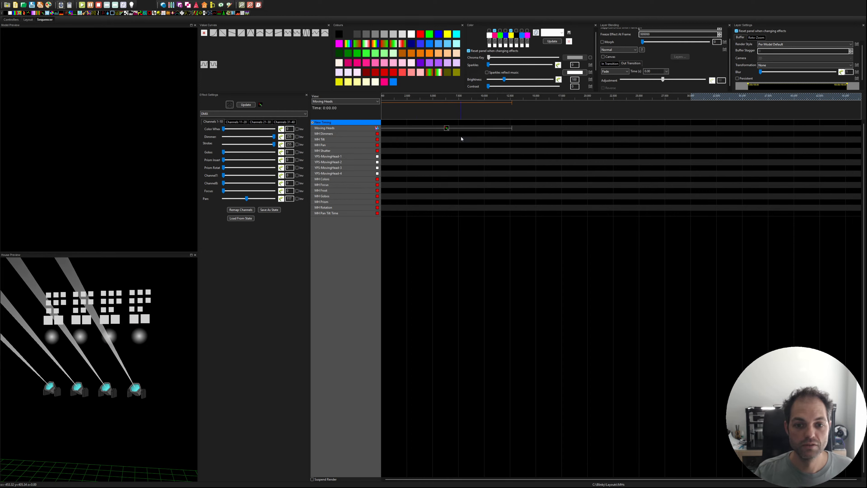
pyautogui.click(447, 129)
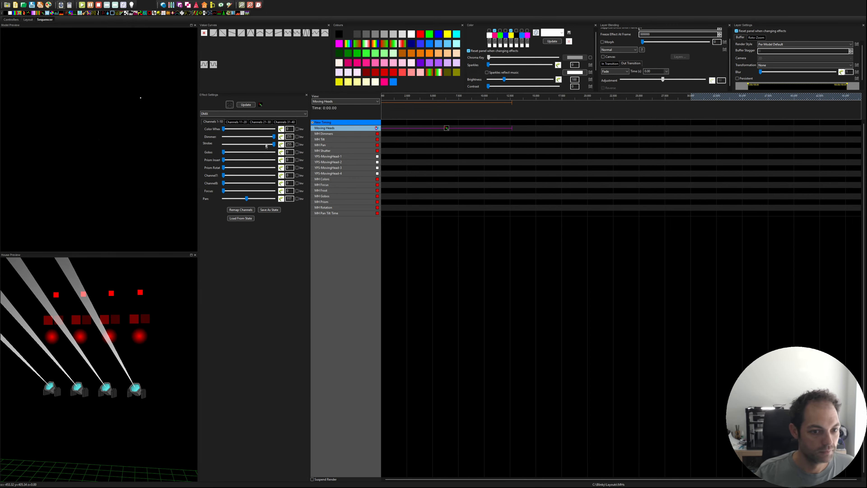
# Step: Lower the effect's Dimmer and Strobe channels to 0 and extend the Moving Heads DMX effect to about 30 seconds
pyautogui.moveTo(274, 139); pyautogui.dragTo(224, 144)
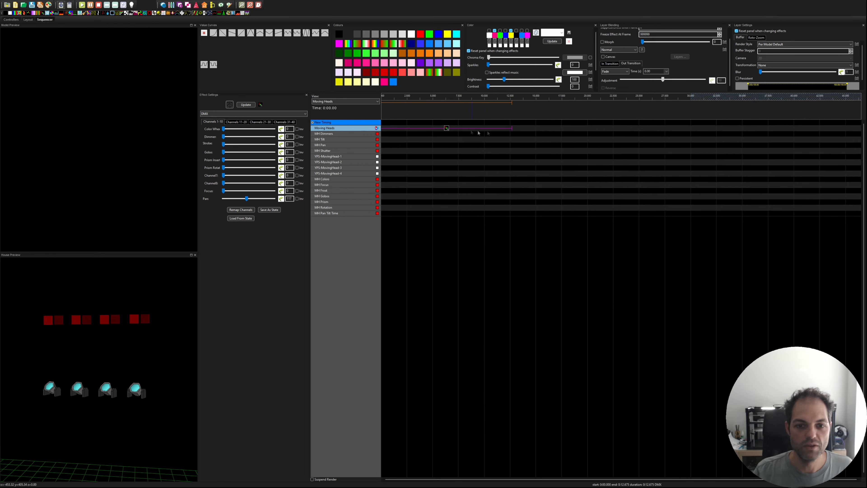
pyautogui.moveTo(512, 128); pyautogui.dragTo(688, 126)
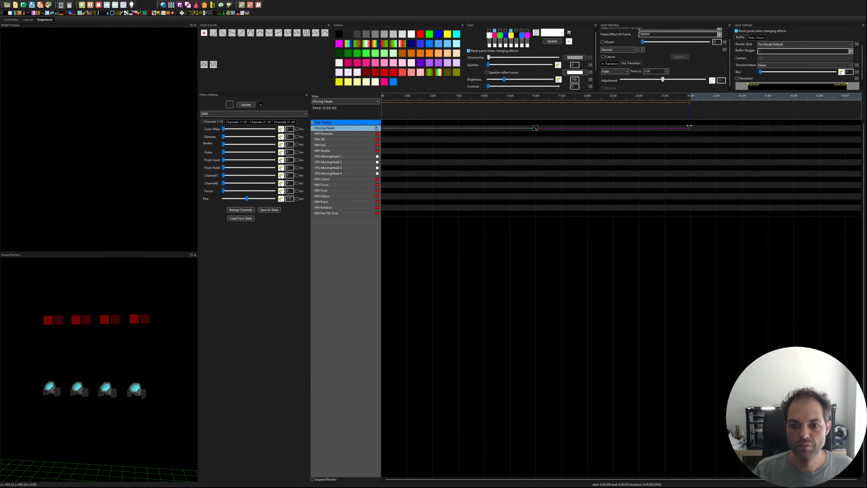
pyautogui.click(535, 130)
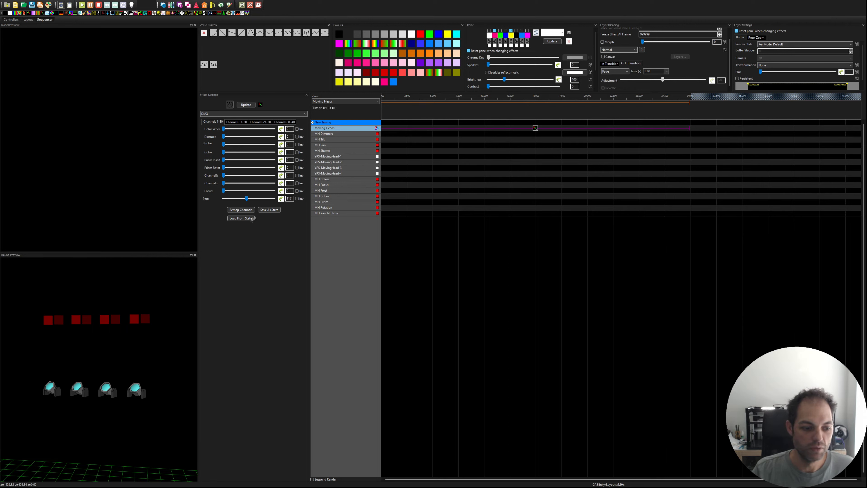
# Step: Set the Moving Heads DMX effect's Pan channel and Tilt channel to 127 each
pyautogui.moveTo(293, 198); pyautogui.dragTo(229, 199)
pyautogui.write('127')
pyautogui.moveTo(143, 447)
pyautogui.mouseDown()
pyautogui.moveTo(100, 445)
pyautogui.moveTo(148, 449)
pyautogui.mouseUp()
pyautogui.click(239, 122)
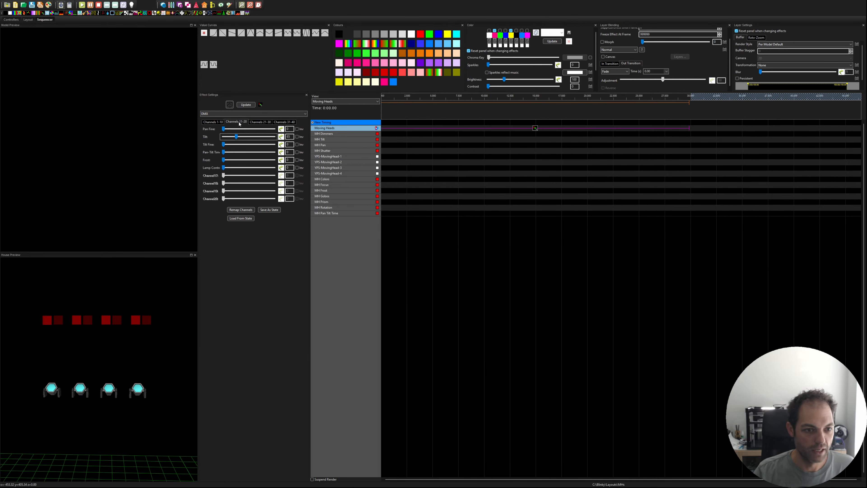
pyautogui.doubleClick(289, 137)
pyautogui.write('127')
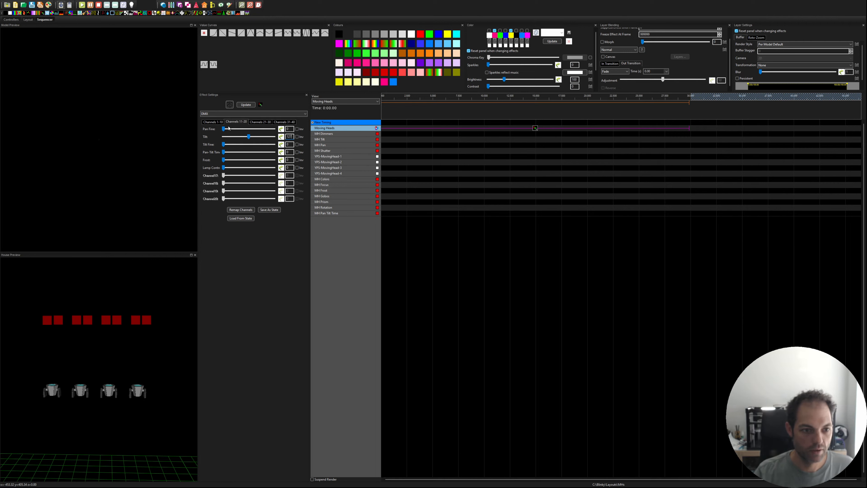
# Step: Test the beams with the Dimmer channel at 255 and the Strobe channel near its maximum, and return both channels to 0
pyautogui.click(212, 121)
pyautogui.moveTo(223, 144); pyautogui.dragTo(268, 144)
pyautogui.moveTo(177, 348)
pyautogui.mouseDown()
pyautogui.moveTo(133, 349)
pyautogui.moveTo(174, 344)
pyautogui.mouseUp()
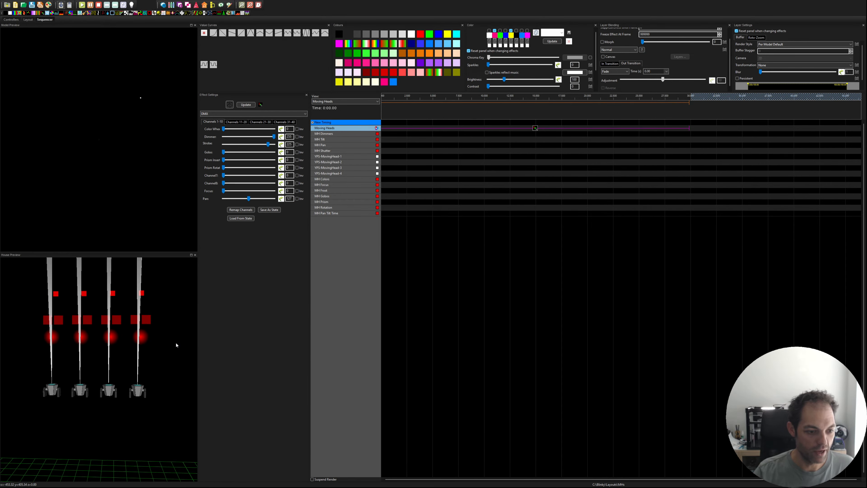
pyautogui.moveTo(274, 136); pyautogui.dragTo(224, 144)
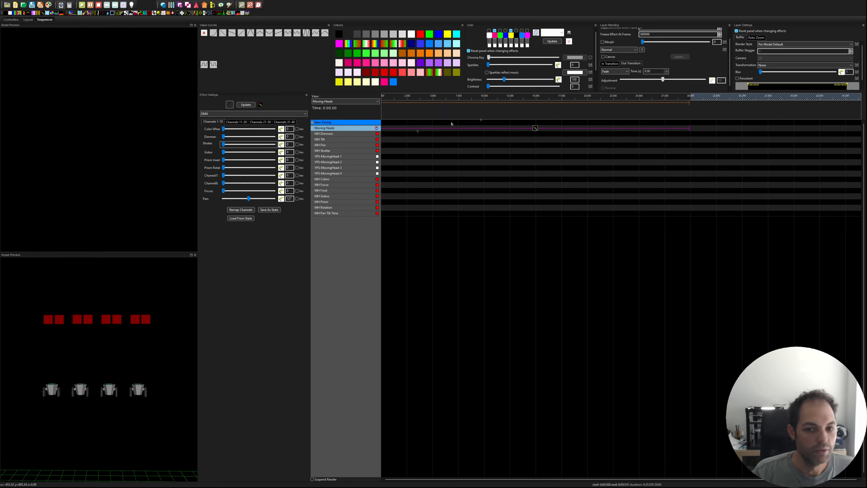
pyautogui.moveTo(223, 145)
pyautogui.mouseDown()
pyautogui.moveTo(265, 149)
pyautogui.moveTo(223, 149)
pyautogui.mouseUp()
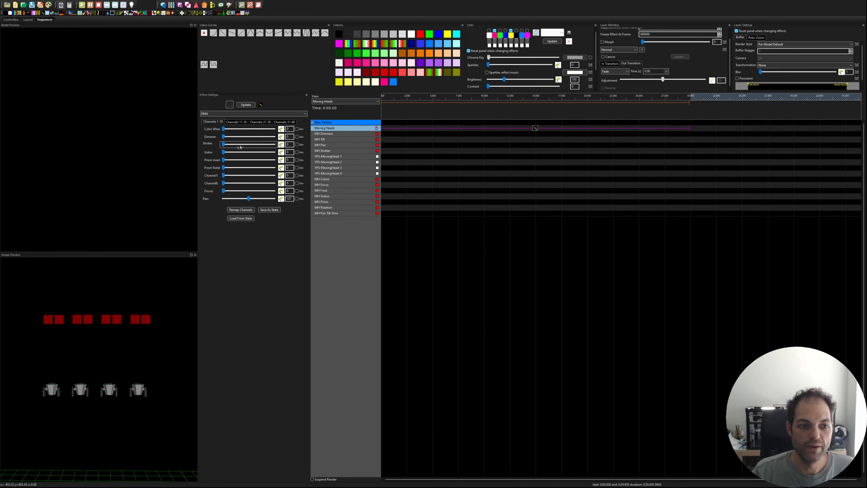
# Step: Add an On effect to the MH Shutter row spanning the same time as the Moving Heads DMX effect
pyautogui.moveTo(11, 15); pyautogui.dragTo(706, 145)
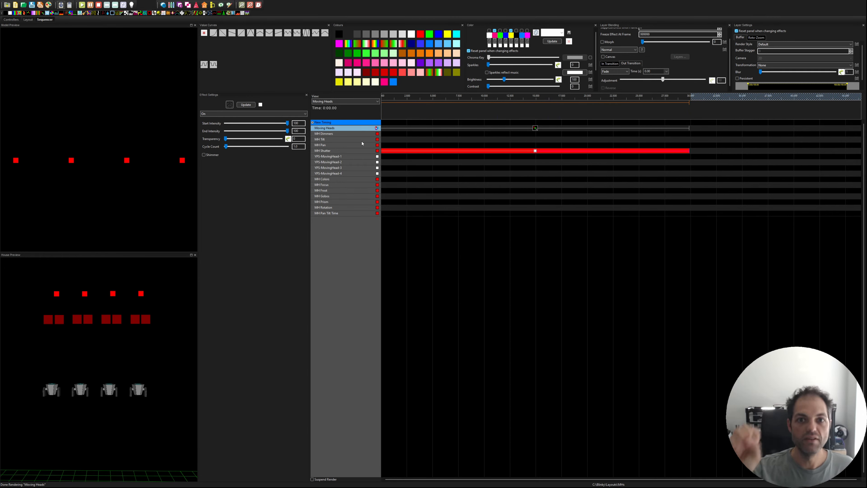
pyautogui.click(536, 129)
pyautogui.moveTo(229, 136); pyautogui.dragTo(210, 136)
# Step: Add a Single Strand effect with 4 cycles near the start of the MH Dimmers row
pyautogui.click(398, 138)
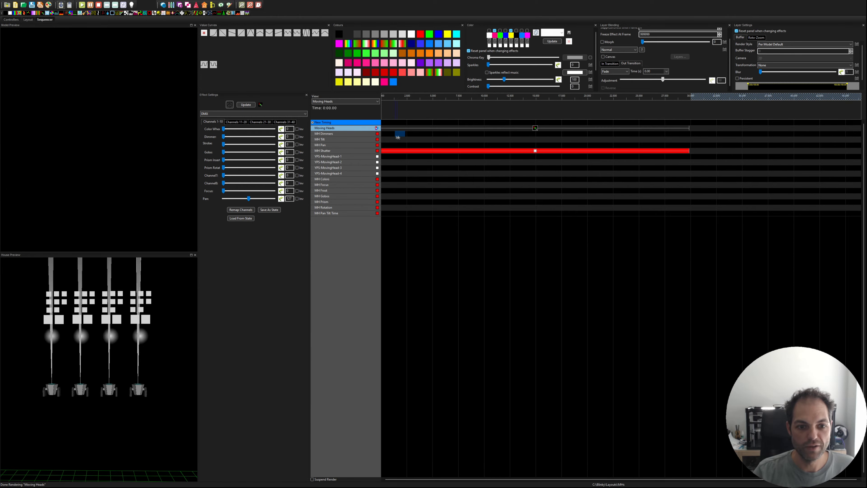
pyautogui.moveTo(412, 138); pyautogui.dragTo(411, 137)
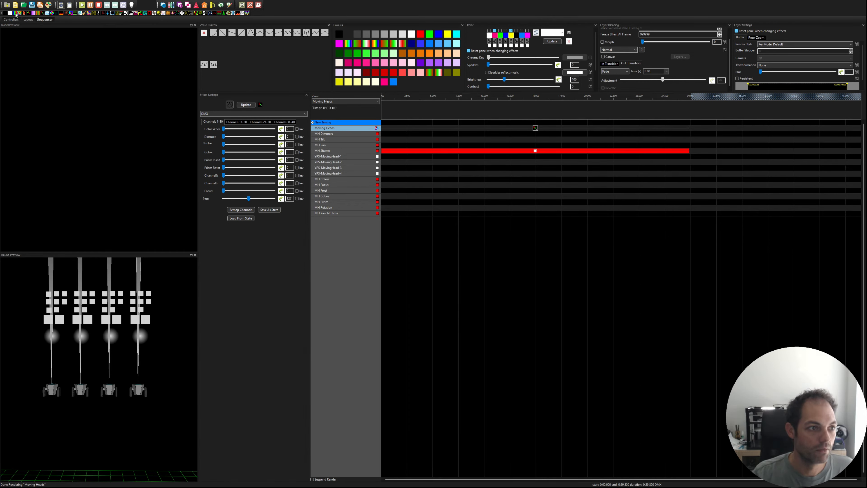
pyautogui.moveTo(177, 13); pyautogui.dragTo(403, 136)
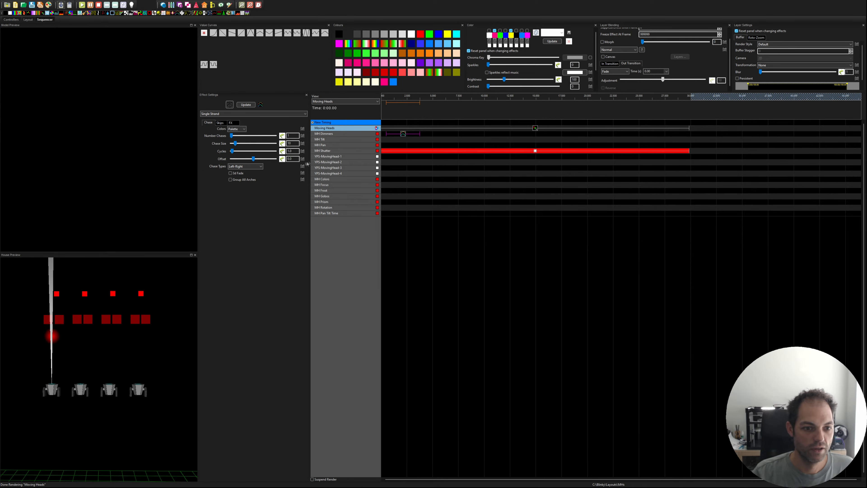
pyautogui.write('4')
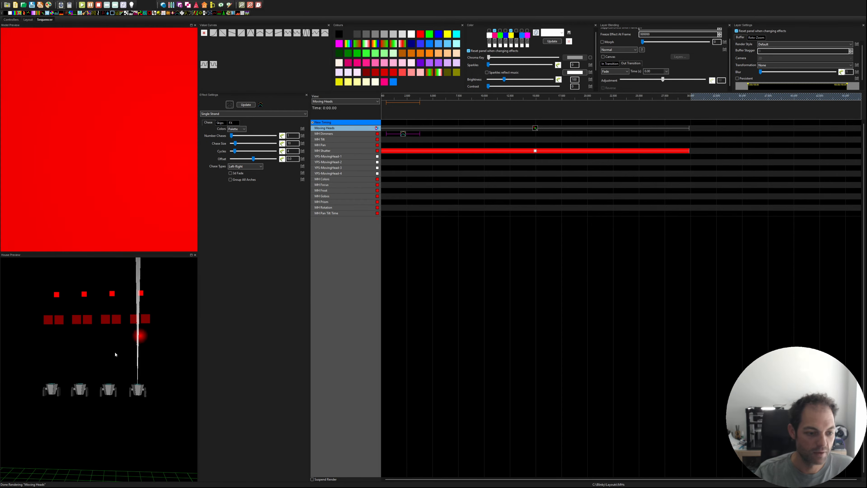
# Step: Replace the Single Strand effect on the MH Dimmers row with a Bars effect moving Right, with 3D enabled and more cycles
pyautogui.click(402, 133)
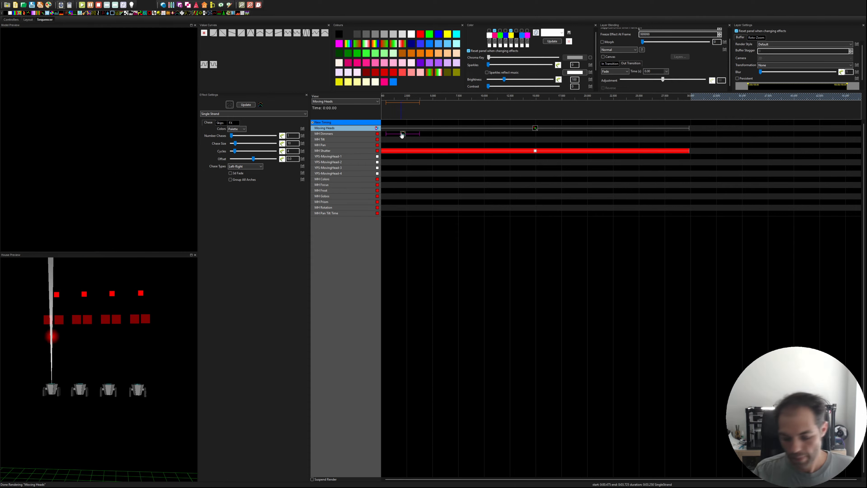
pyautogui.press('Delete')
pyautogui.moveTo(16, 14); pyautogui.dragTo(393, 134)
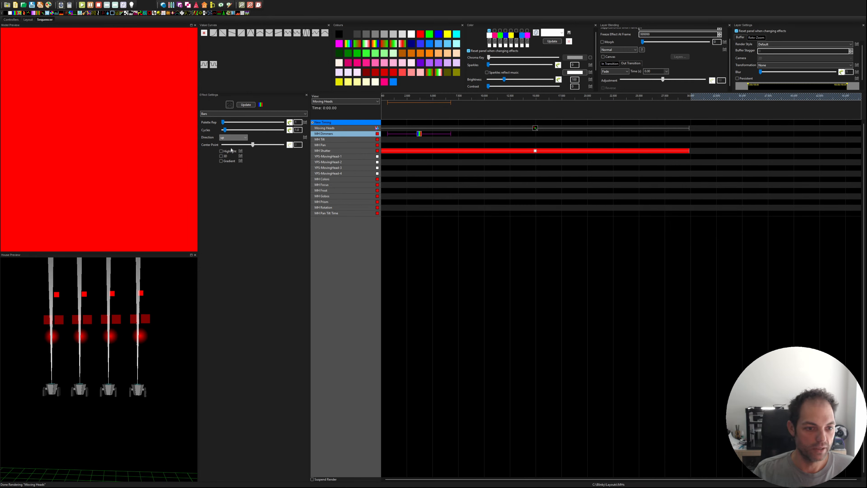
pyautogui.click(230, 161)
pyautogui.click(223, 156)
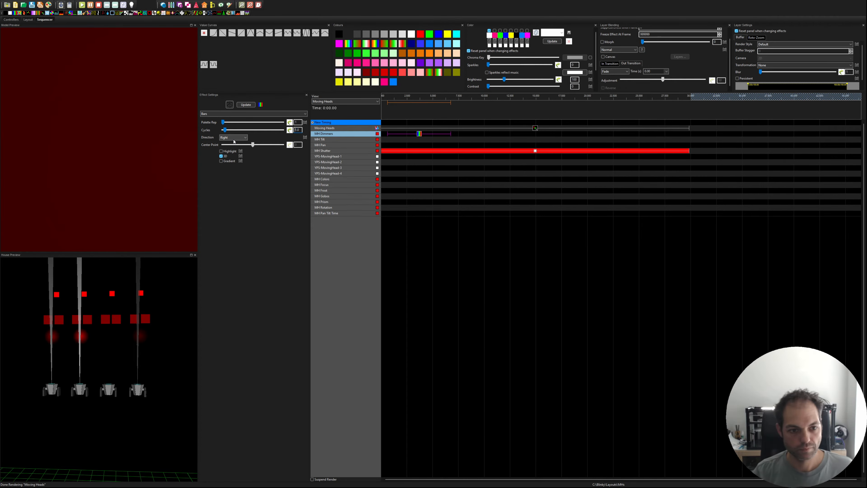
pyautogui.press('Delete')
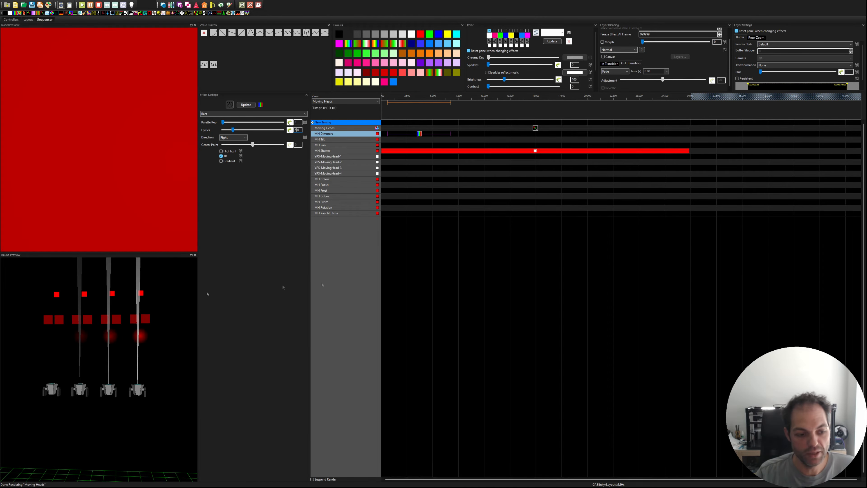
# Step: Delete the Bars effect from the MH Dimmers row
pyautogui.press('Delete')
pyautogui.click(469, 130)
pyautogui.click(511, 139)
# Step: Shorten the Moving Heads DMX effect to about 4.2 seconds and paste a copy of it starting at about 5.2 seconds
pyautogui.click(536, 129)
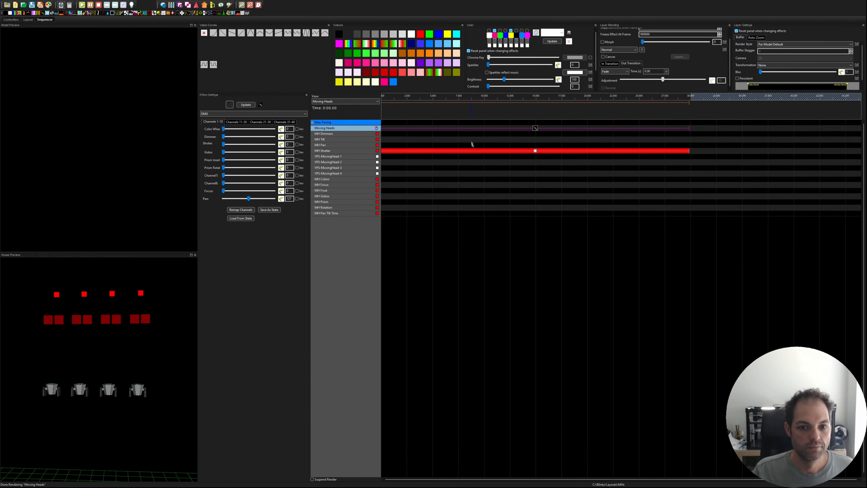
pyautogui.click(478, 139)
pyautogui.moveTo(689, 128); pyautogui.dragTo(425, 128)
pyautogui.hotkey('ctrl', 'c')
pyautogui.click(440, 128)
pyautogui.hotkey('ctrl', 'v')
pyautogui.click(457, 129)
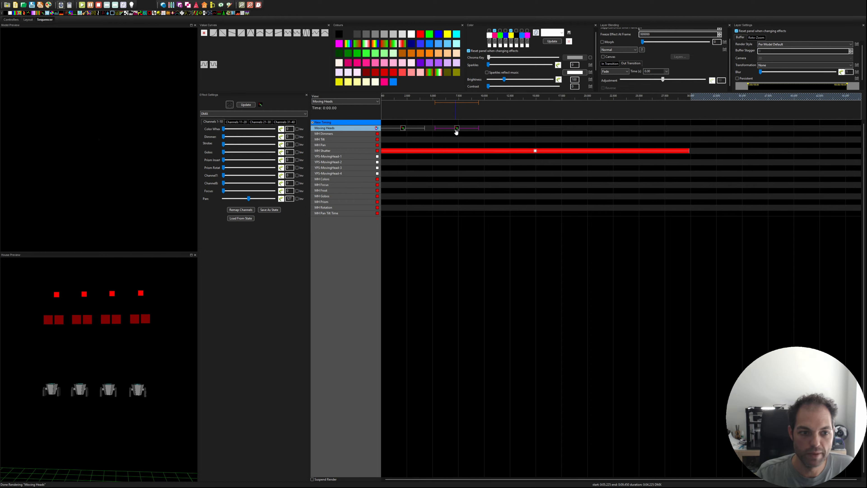
# Step: Set the Tilt channel of the copied Moving Heads DMX effect to 0
pyautogui.click(236, 122)
pyautogui.moveTo(248, 137); pyautogui.dragTo(220, 140)
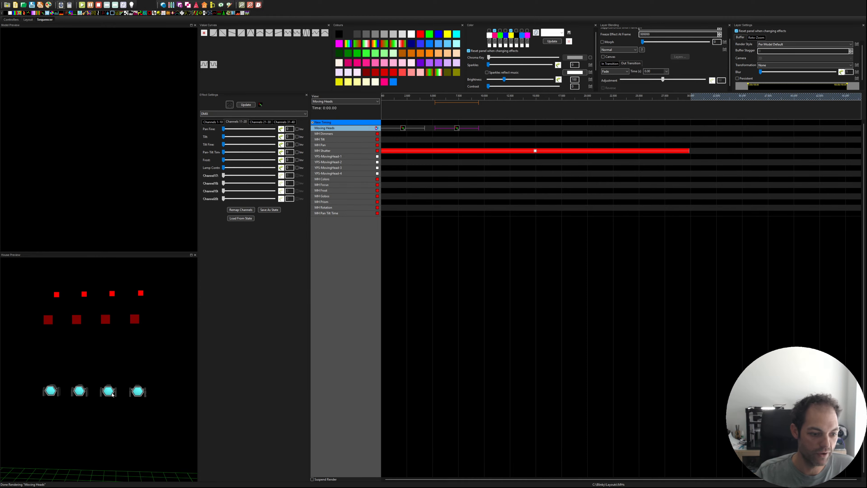
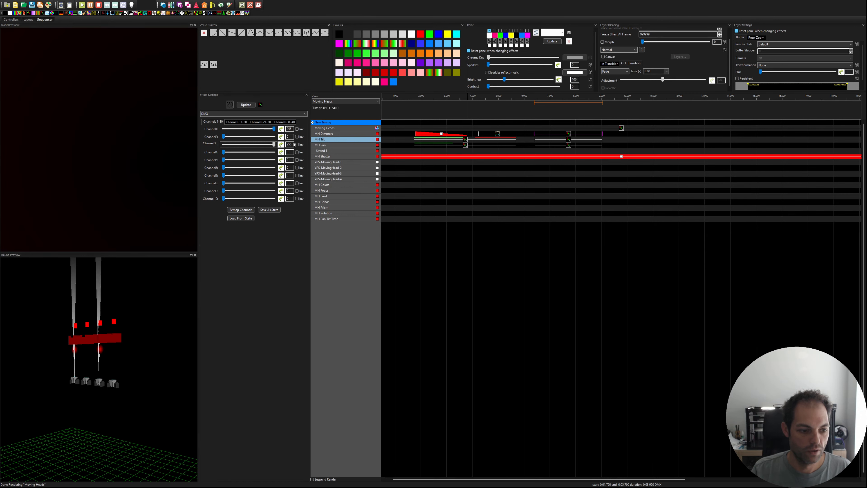
# Step: Set Channel2 and Channel4 of the MH Dimmers DMX effect to 255, and Channels 1 to 4 of the MH Tilt effect to 45
pyautogui.moveTo(224, 137); pyautogui.dragTo(274, 136)
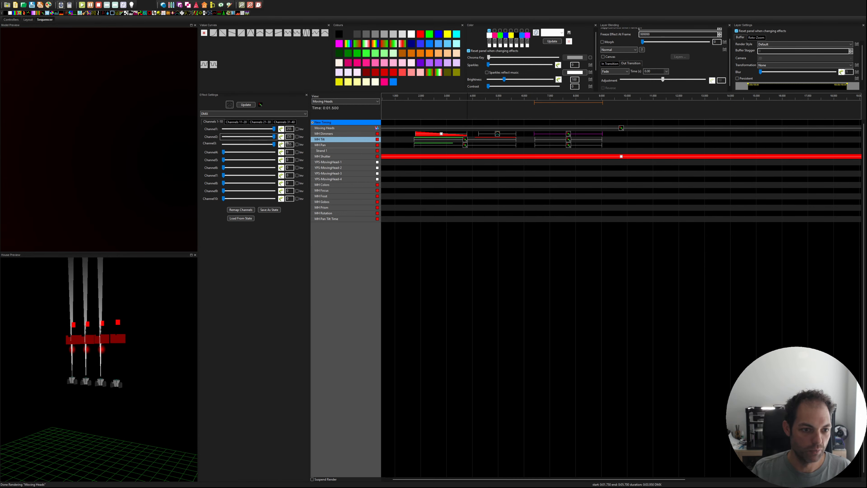
pyautogui.moveTo(223, 152); pyautogui.dragTo(273, 152)
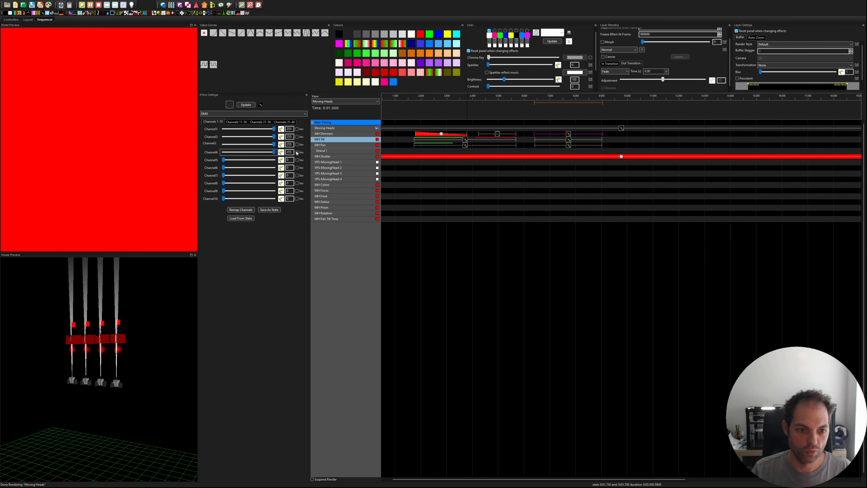
pyautogui.click(569, 140)
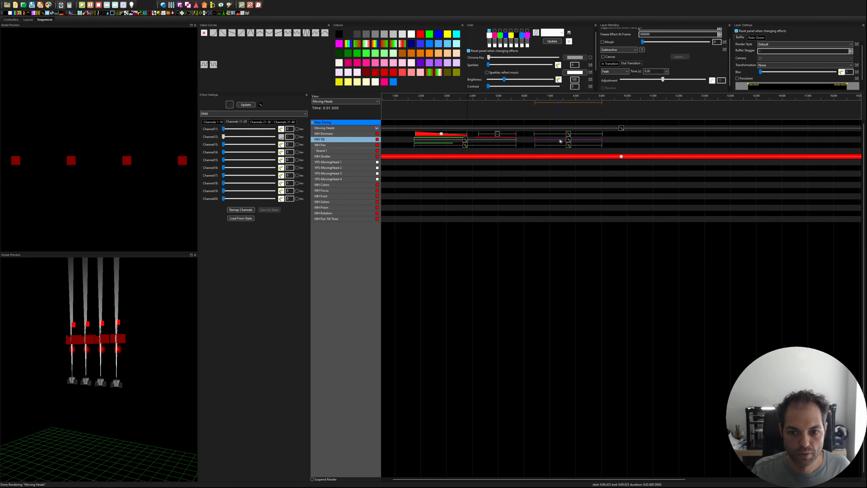
pyautogui.click(213, 122)
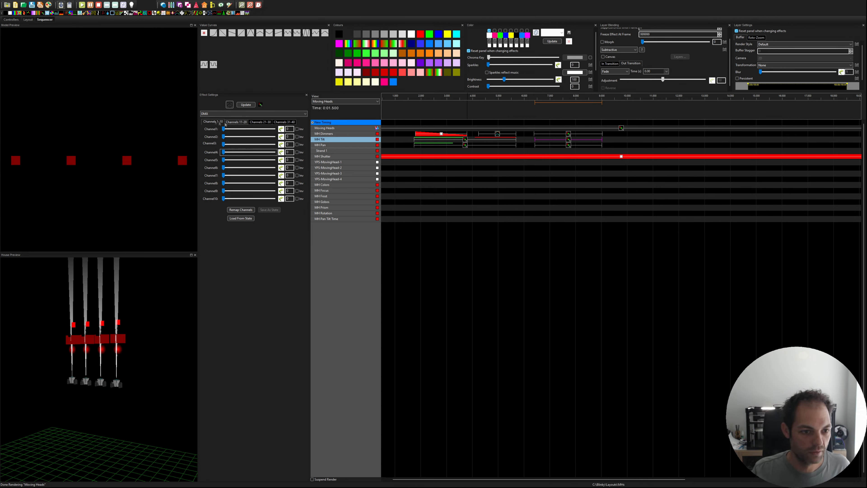
# Step: Apply Sine value curves with staggered time offsets to Channels 1 to 4 of the MH Pan effect, using amplitude 84, cycles 20 and vertical offset 90
pyautogui.click(569, 145)
pyautogui.click(213, 122)
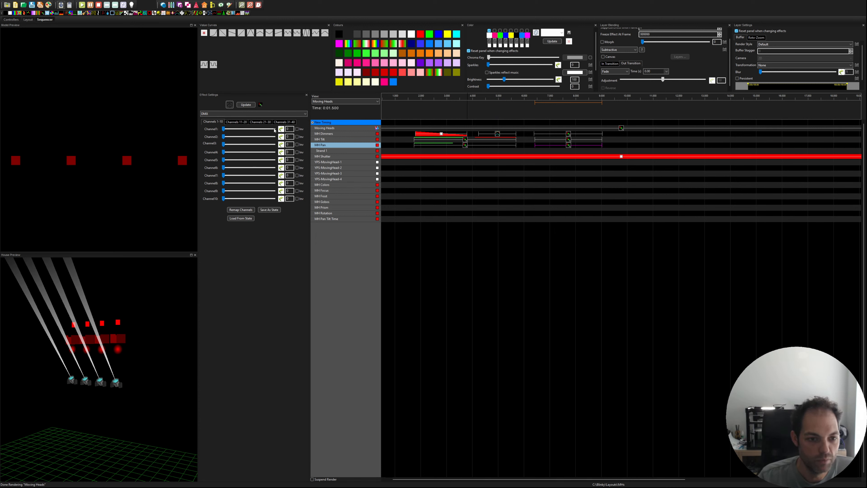
pyautogui.click(282, 129)
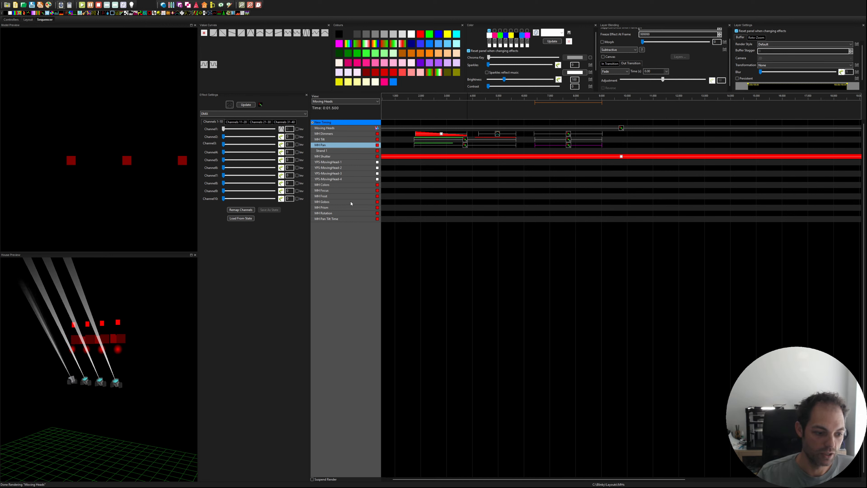
pyautogui.click(282, 129)
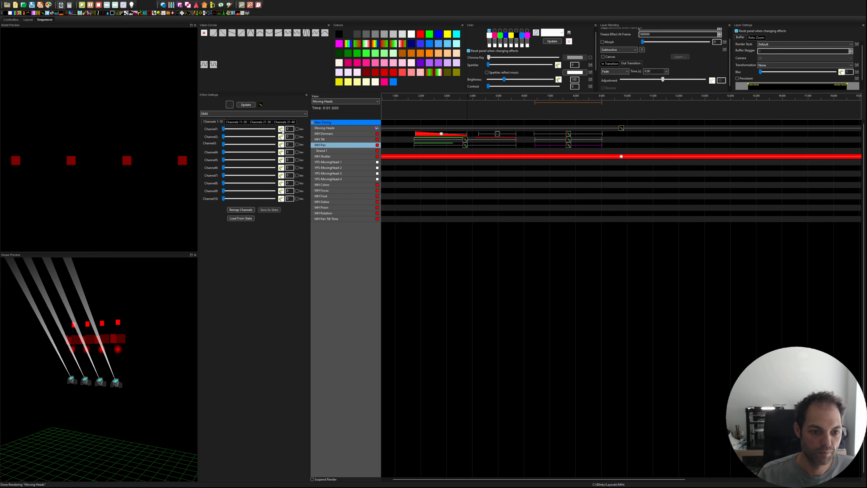
pyautogui.click(281, 129)
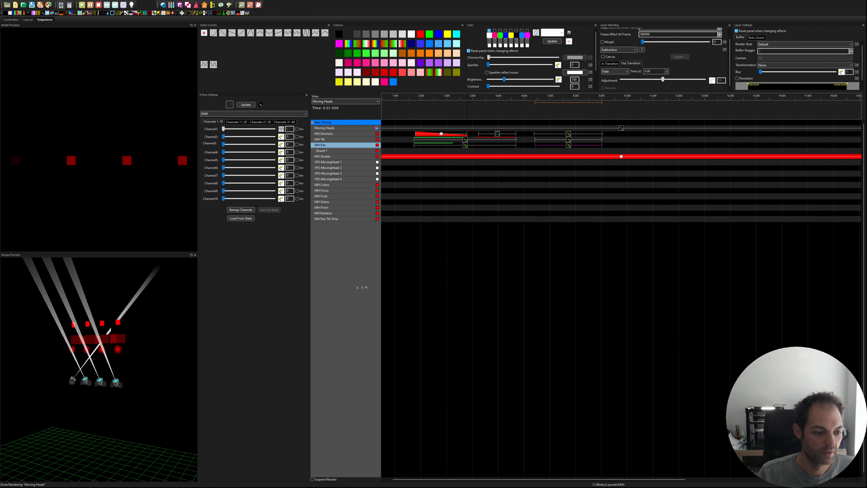
pyautogui.click(282, 130)
pyautogui.click(281, 129)
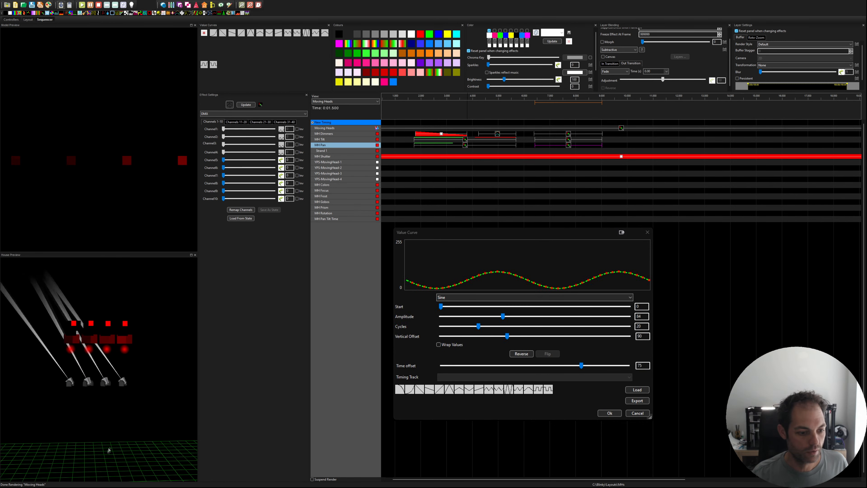
pyautogui.moveTo(113, 431); pyautogui.dragTo(102, 417)
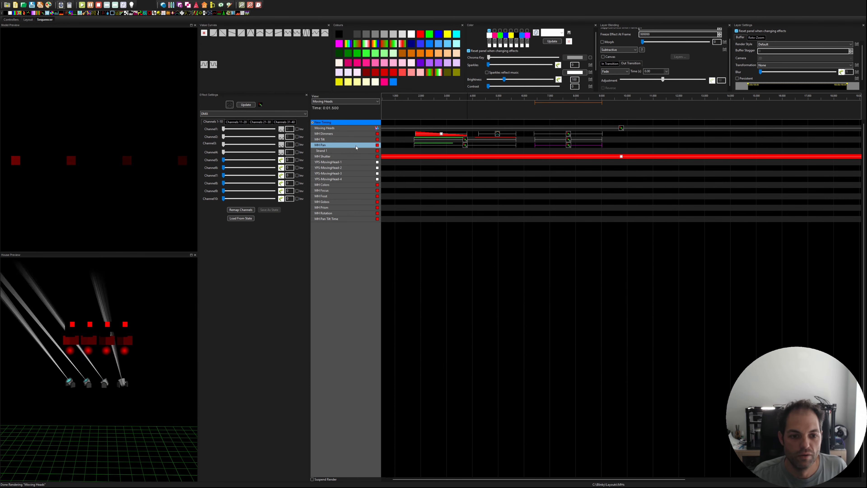
# Step: Add a layer above the MH Pan effect and place a matching On effect on it with Additive blending and much lower brightness
pyautogui.click(371, 148)
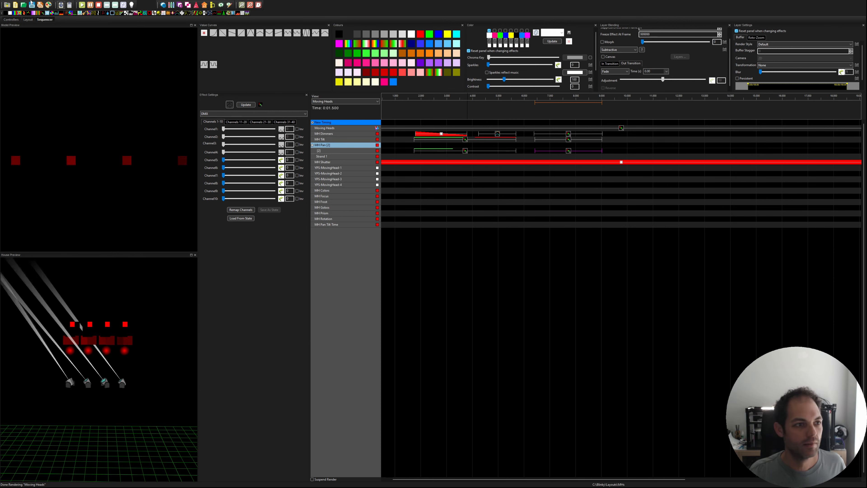
pyautogui.moveTo(10, 12); pyautogui.dragTo(603, 146)
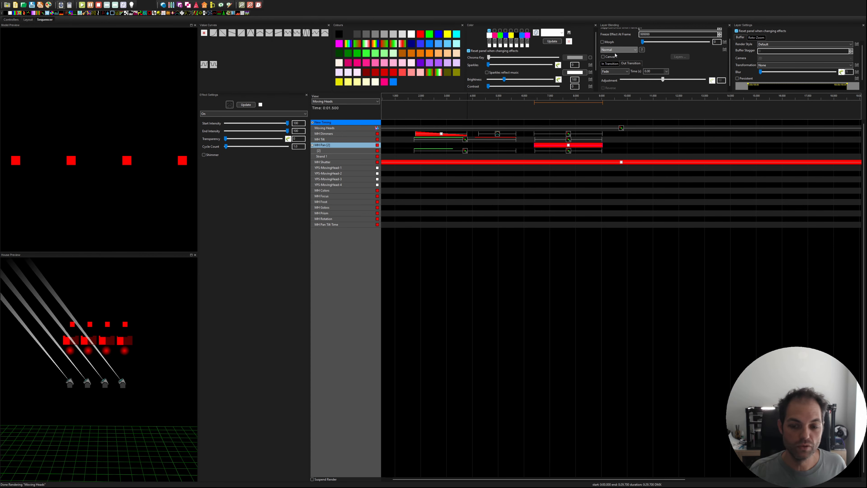
pyautogui.click(612, 122)
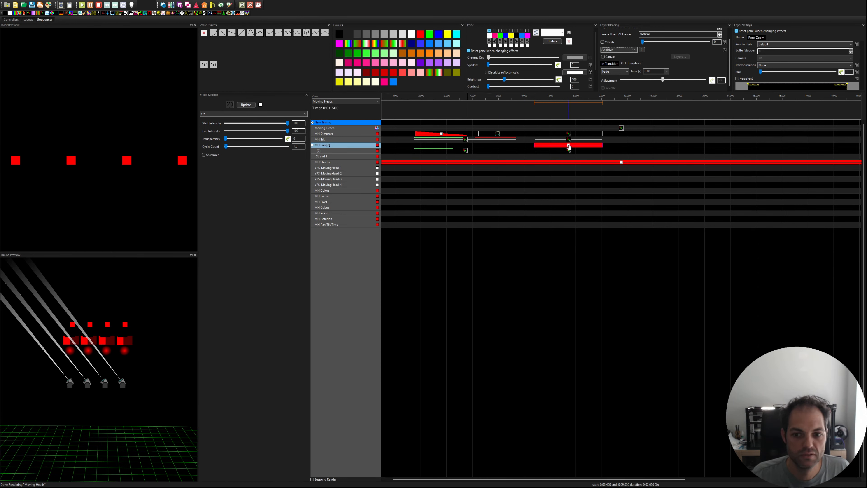
pyautogui.moveTo(507, 81); pyautogui.dragTo(490, 82)
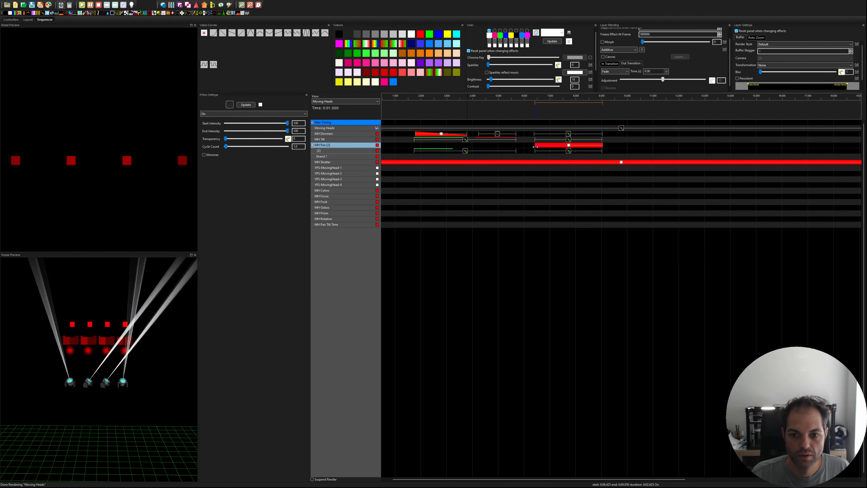
# Step: Trim the start of the MH Tilt effect to about 6.8 s and play back the beam movement
pyautogui.click(536, 139)
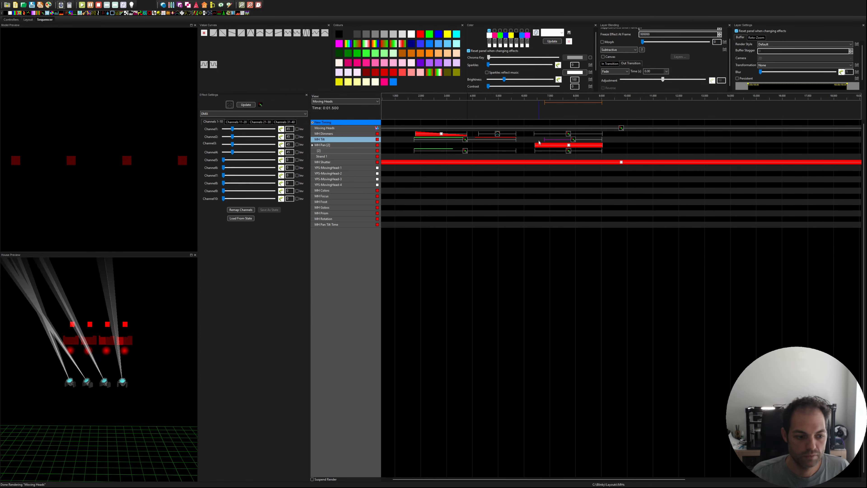
pyautogui.click(519, 119)
pyautogui.press('space')
pyautogui.moveTo(154, 355); pyautogui.dragTo(110, 359)
# Step: Extend both MH Pan layer effects and the MH Tilt effect to end at about 11.3 s
pyautogui.moveTo(601, 145); pyautogui.dragTo(660, 146)
pyautogui.click(599, 140)
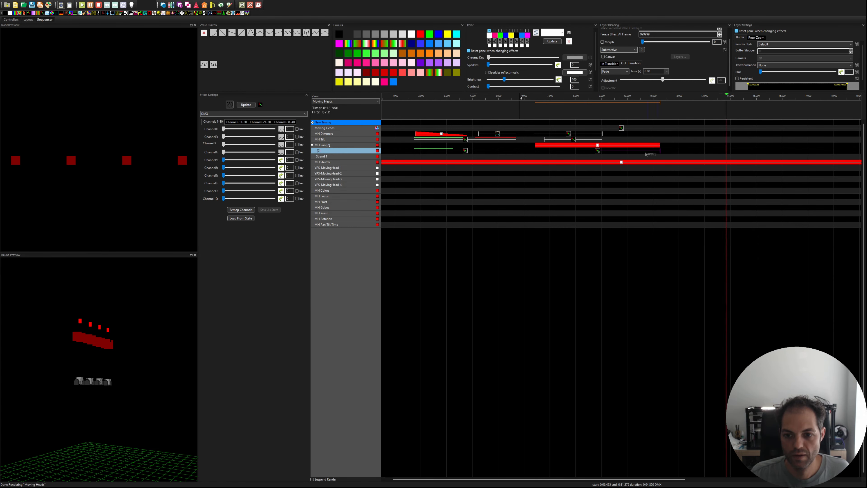
pyautogui.moveTo(601, 140); pyautogui.dragTo(660, 140)
pyautogui.moveTo(544, 140); pyautogui.dragTo(547, 139)
# Step: Extend the MH Dimmers effect to end at about 11.3 s and play back the section to check the beams
pyautogui.click(82, 5)
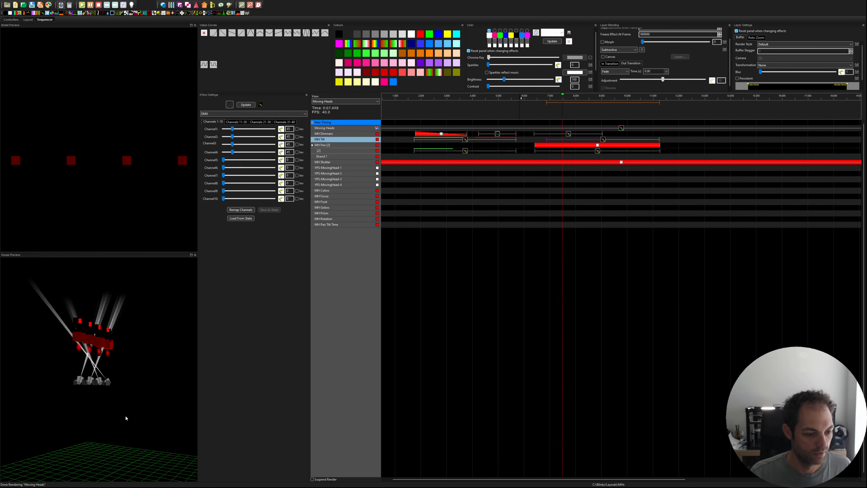
pyautogui.moveTo(128, 420); pyautogui.dragTo(71, 416)
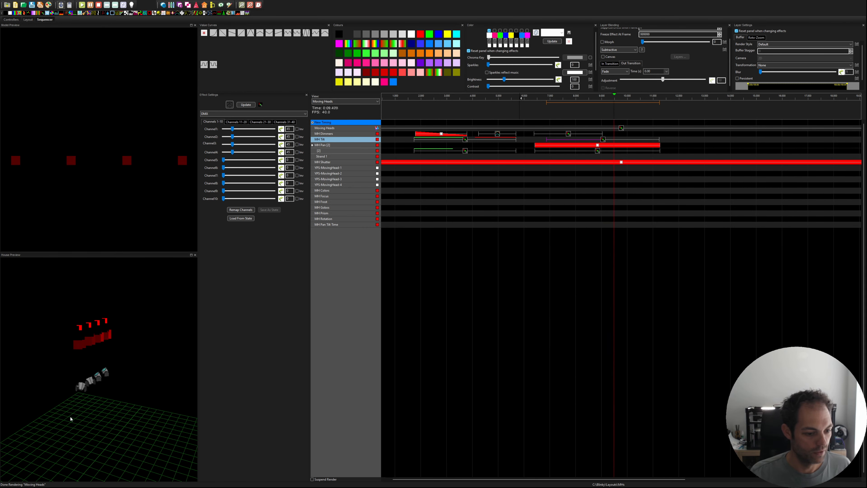
pyautogui.moveTo(602, 134); pyautogui.dragTo(659, 136)
pyautogui.moveTo(598, 135); pyautogui.dragTo(599, 135)
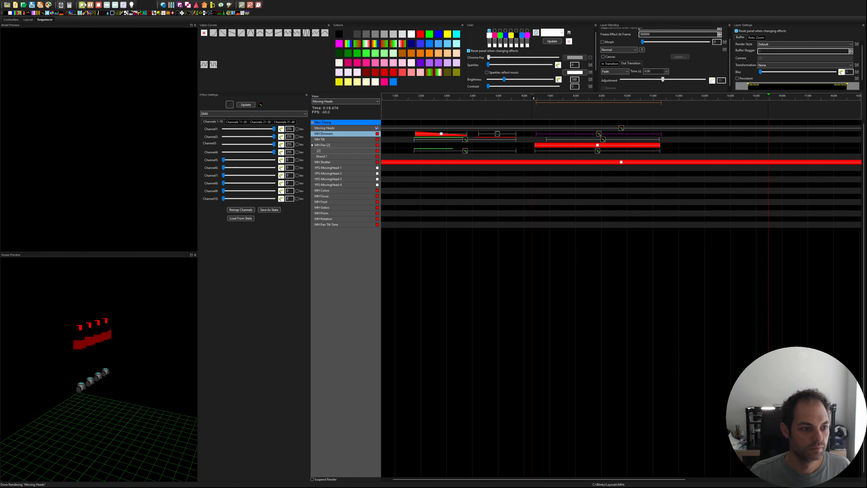
pyautogui.click(544, 122)
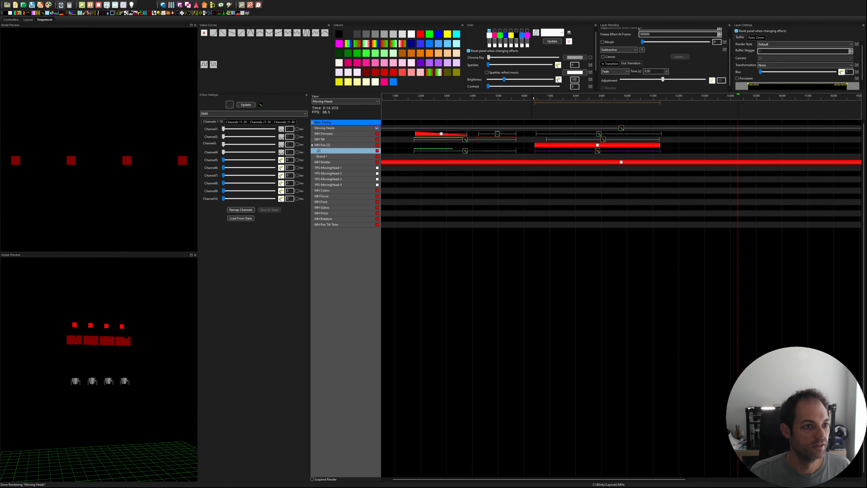
pyautogui.press('space')
# Step: Try a dimmed On effect on the MH Dimmers row from about 11.6 s to 13.9 s, and delete it
pyautogui.click(688, 145)
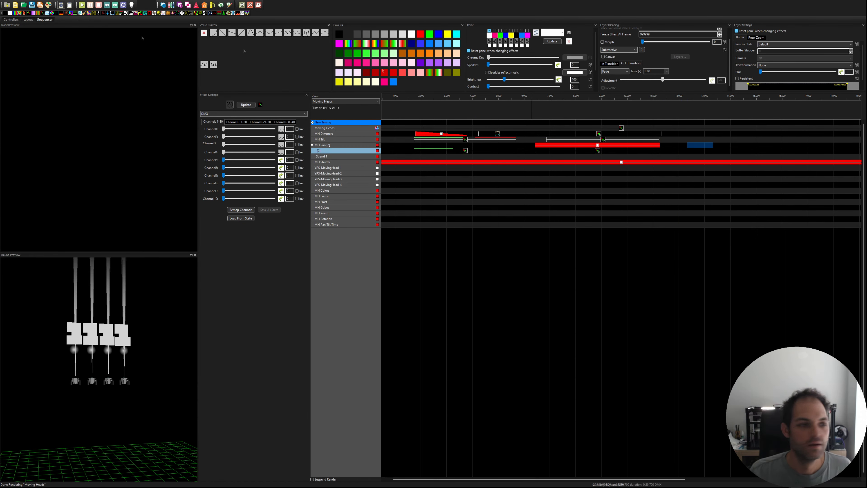
pyautogui.moveTo(10, 13); pyautogui.dragTo(742, 133)
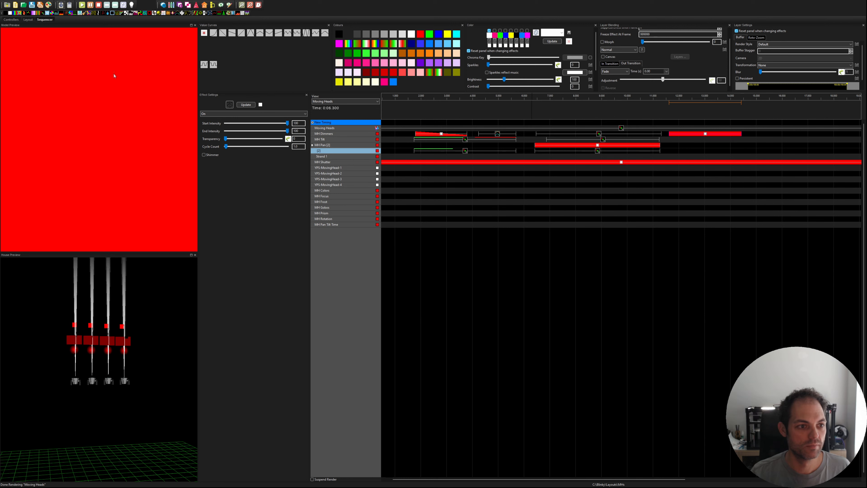
pyautogui.click(68, 83)
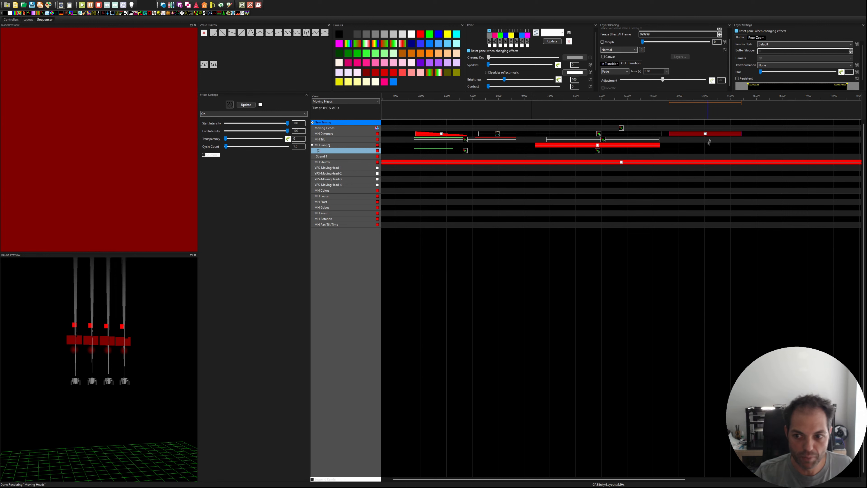
pyautogui.moveTo(741, 131); pyautogui.dragTo(728, 133)
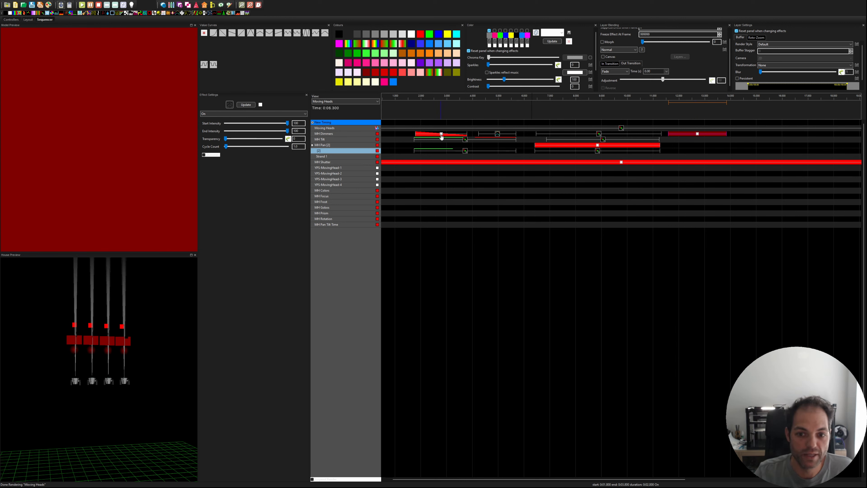
pyautogui.press('Delete')
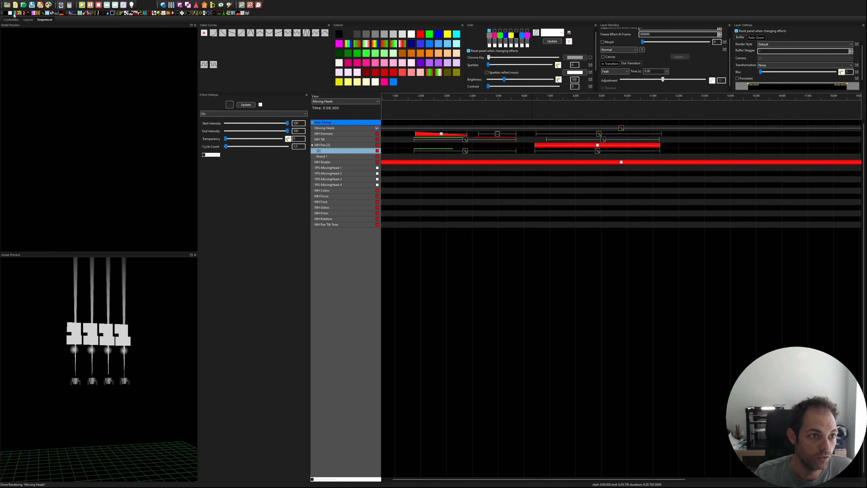
# Step: Add a DMX effect on the MH Colors row from about 1.8 s to 5.5 s, with a different colour value for each of Channels 1 to 4
pyautogui.moveTo(42, 14); pyautogui.dragTo(430, 194)
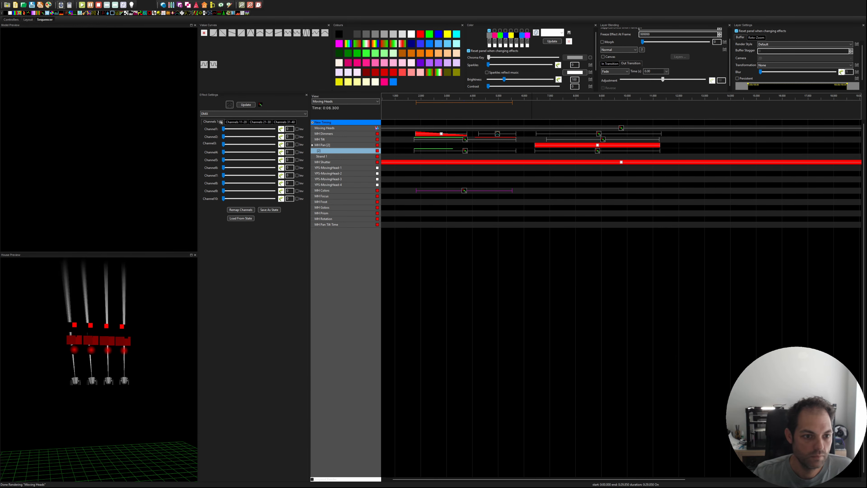
pyautogui.moveTo(223, 129); pyautogui.dragTo(229, 152)
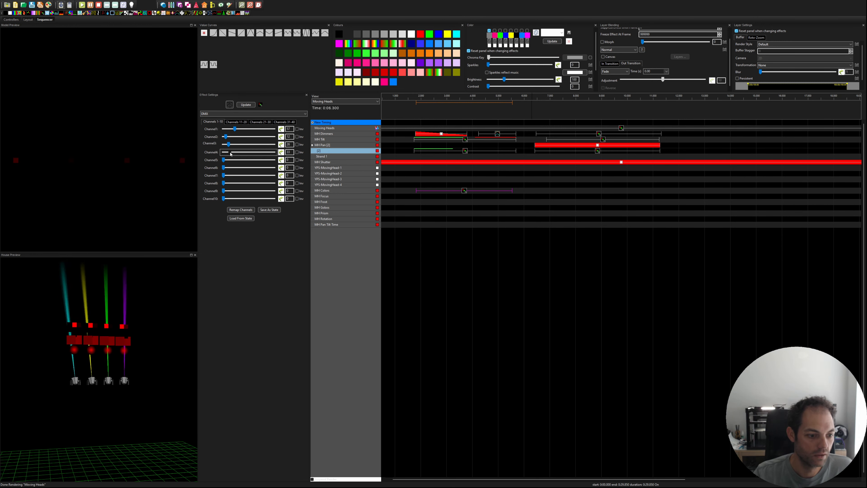
pyautogui.moveTo(98, 415); pyautogui.dragTo(143, 417)
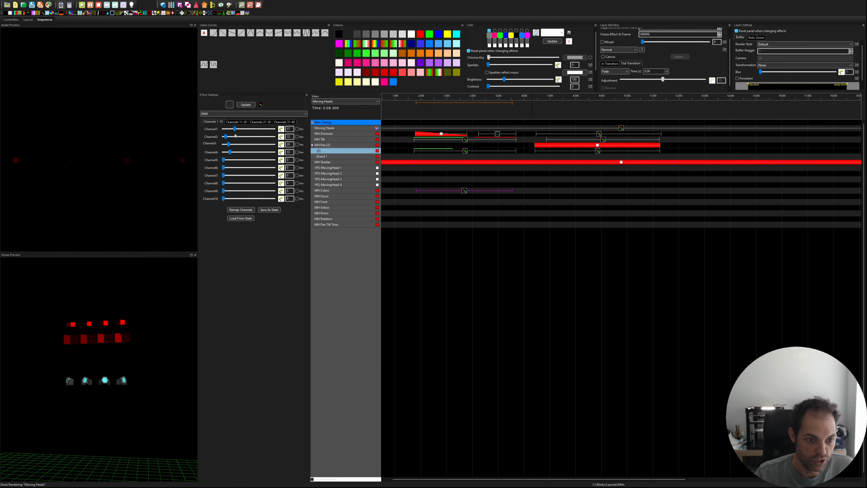
pyautogui.click(338, 203)
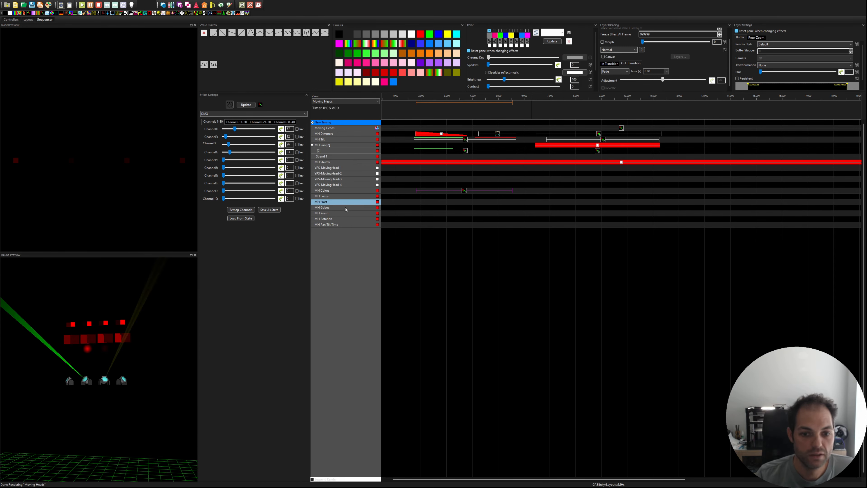
pyautogui.click(635, 133)
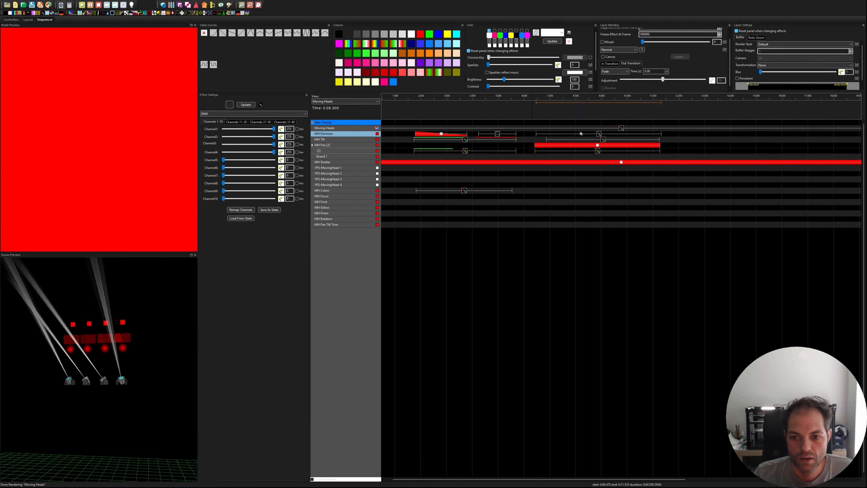
pyautogui.click(604, 124)
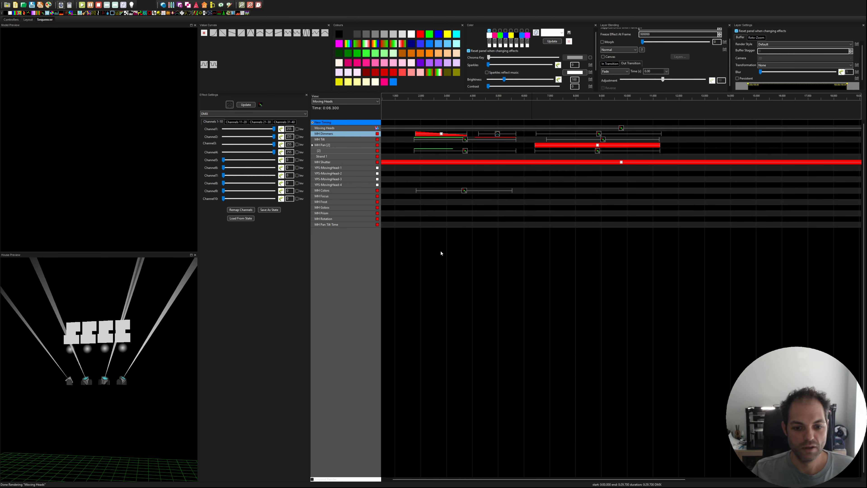
# Step: In a new sequence, add a DMX effect on the Moving Heads row ending at about 20.7 s, with the Per Model Default render style
pyautogui.click(15, 5)
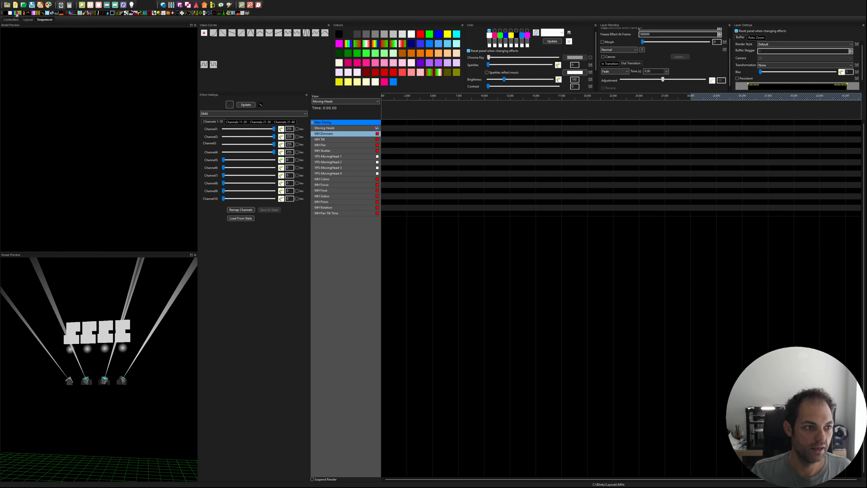
pyautogui.moveTo(41, 13); pyautogui.dragTo(565, 131)
pyautogui.moveTo(468, 131); pyautogui.dragTo(467, 130)
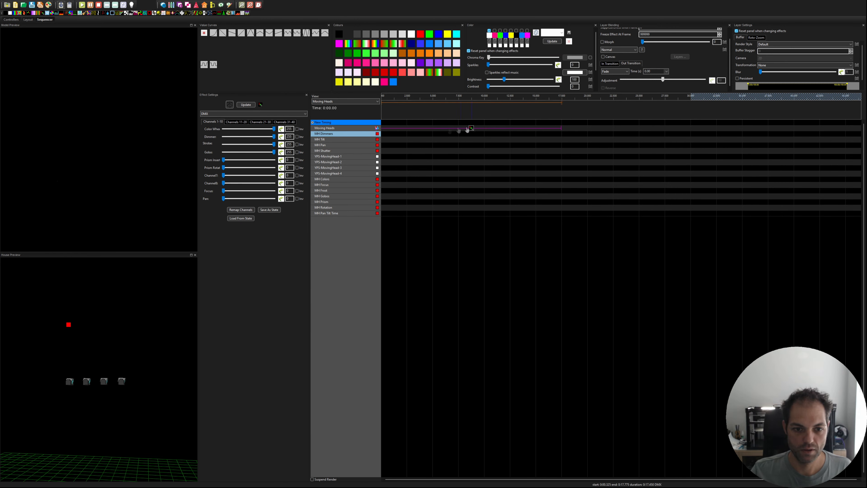
pyautogui.moveTo(561, 129); pyautogui.dragTo(595, 129)
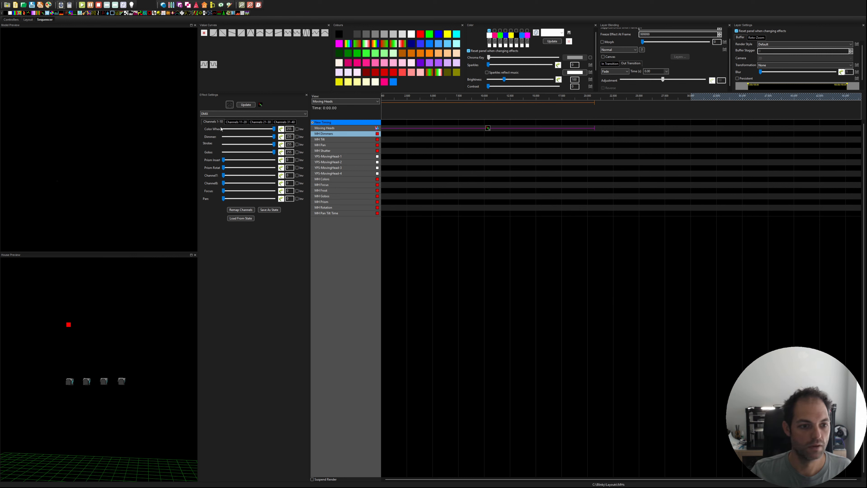
pyautogui.click(783, 113)
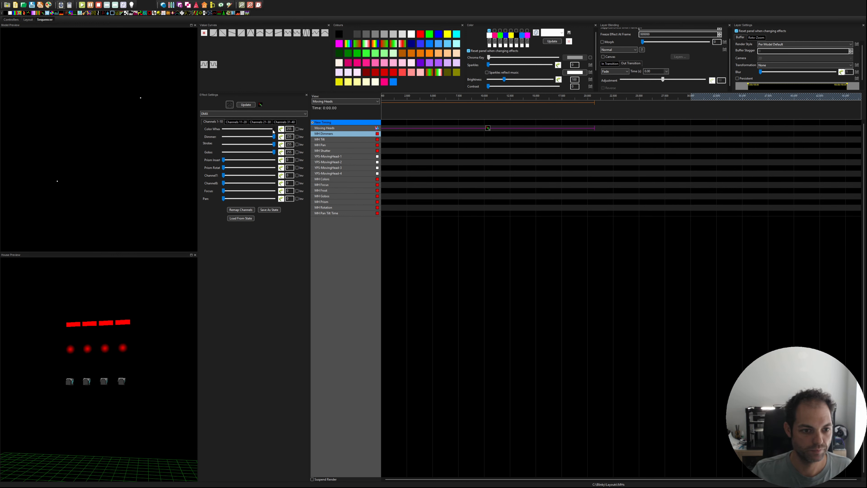
# Step: Set the Moving Heads effect's Color Wheel and Gobos channels to 0 and its Tilt to 127
pyautogui.moveTo(274, 130); pyautogui.dragTo(219, 131)
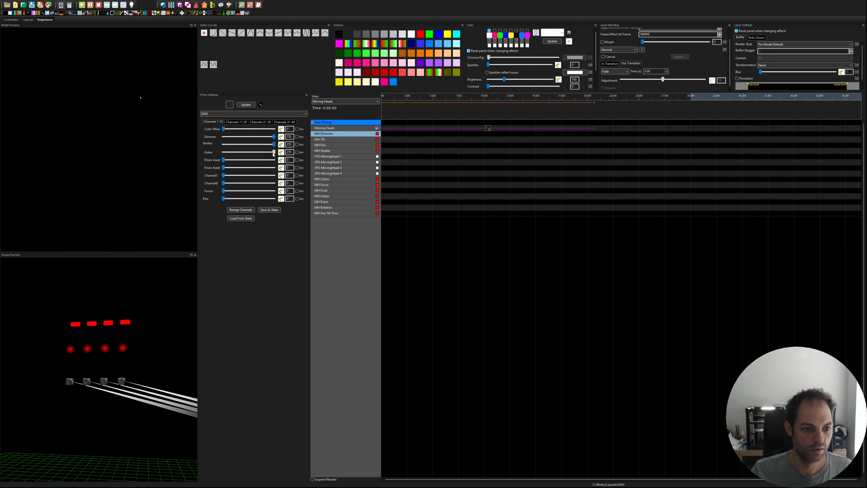
pyautogui.click(236, 122)
pyautogui.moveTo(224, 137); pyautogui.dragTo(247, 140)
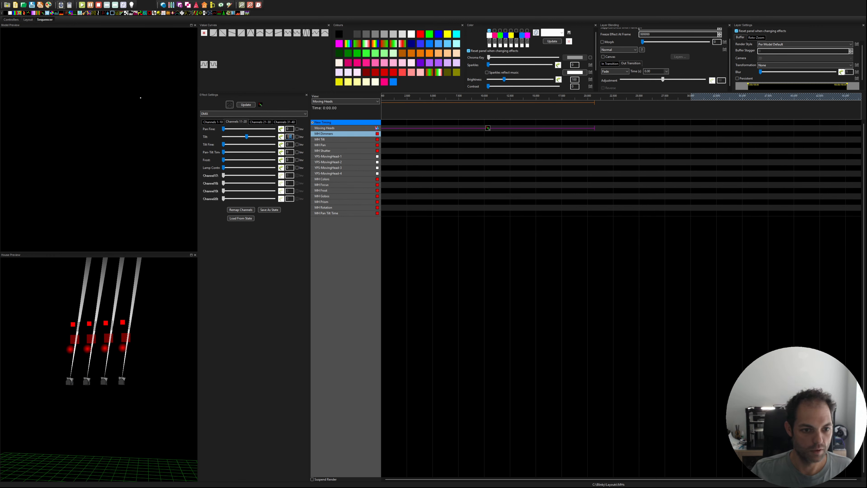
pyautogui.doubleClick(292, 137)
pyautogui.write('127')
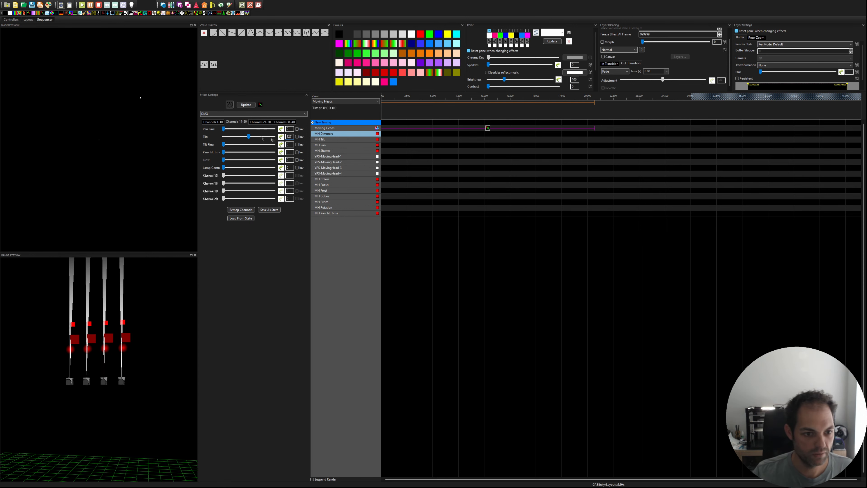
# Step: Shorten the Moving Heads effect to end at 5 s and set its Pan to 127
pyautogui.moveTo(594, 128); pyautogui.dragTo(434, 126)
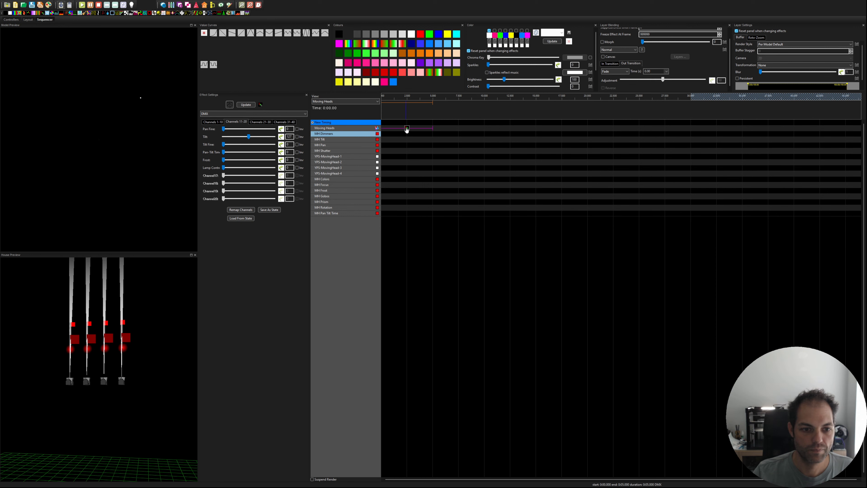
pyautogui.click(212, 121)
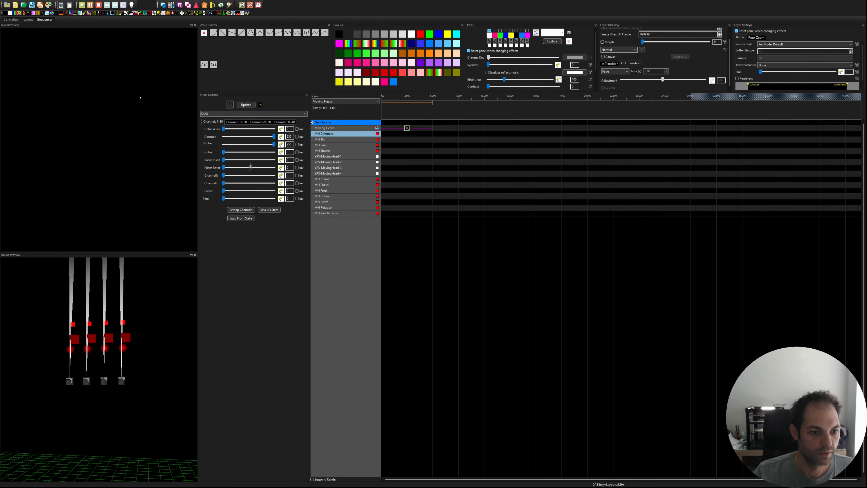
pyautogui.moveTo(292, 198); pyautogui.dragTo(252, 207)
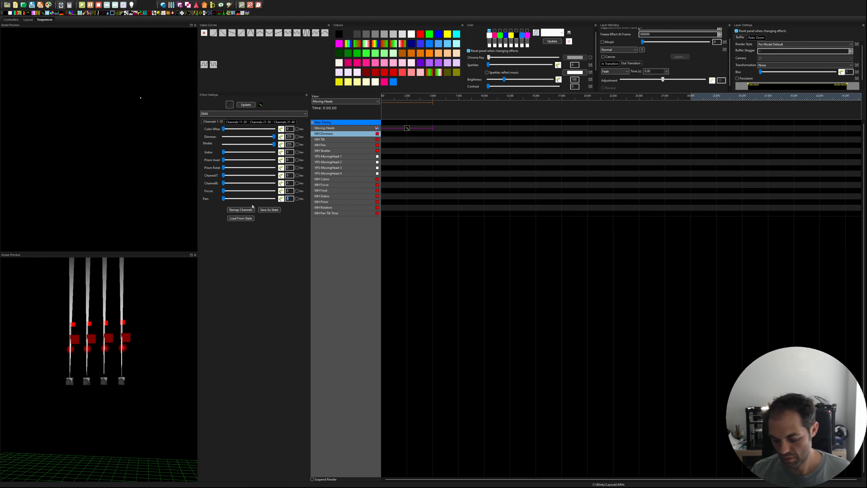
pyautogui.write('127')
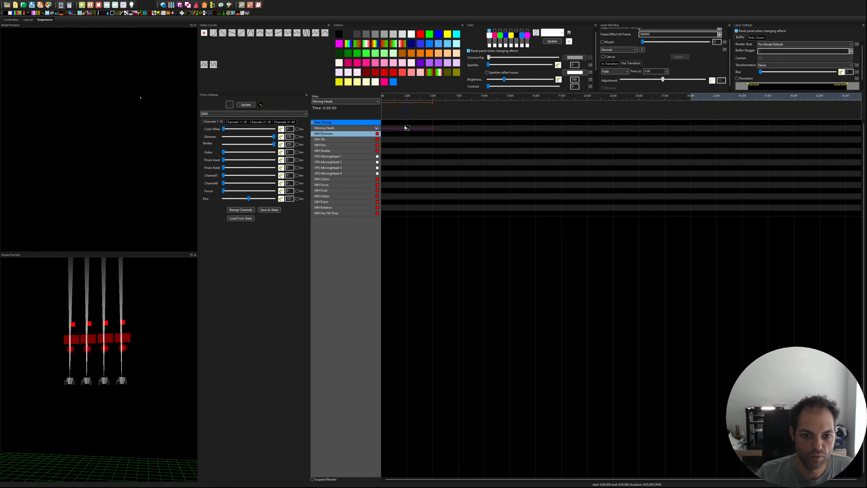
# Step: Apply a value curve to the effect's Tilt and shorten the effect to end at about 2.8 s
pyautogui.click(240, 123)
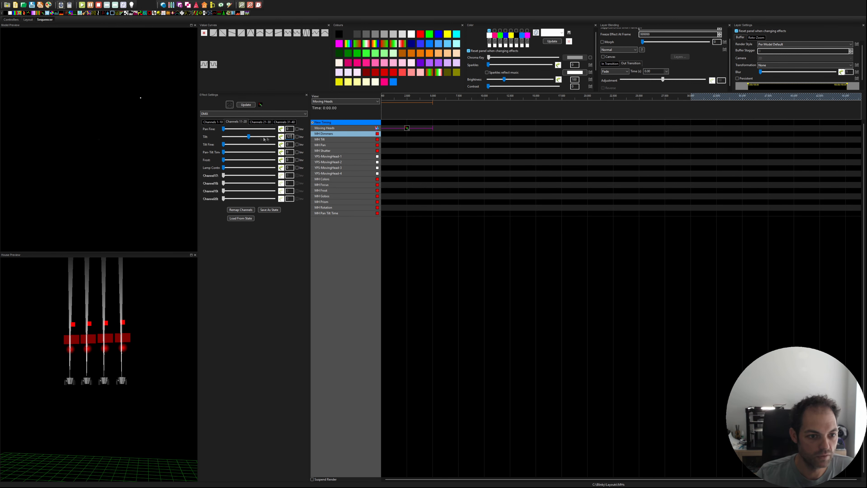
pyautogui.click(282, 137)
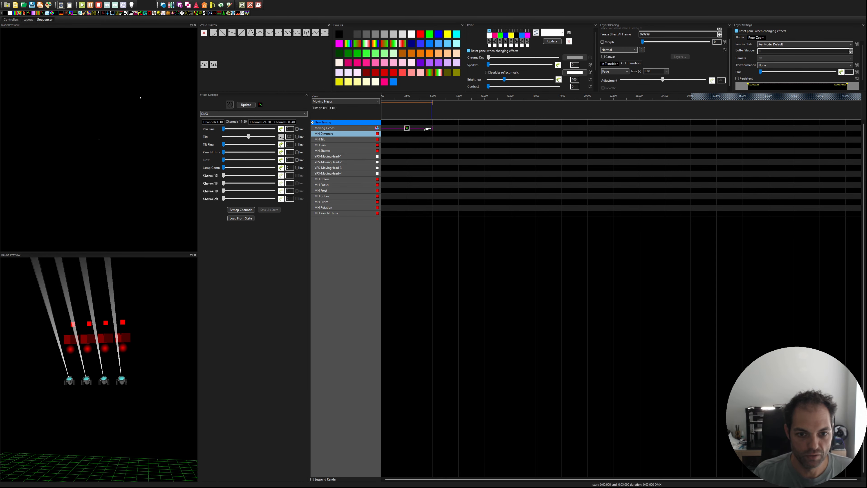
pyautogui.moveTo(433, 128); pyautogui.dragTo(410, 129)
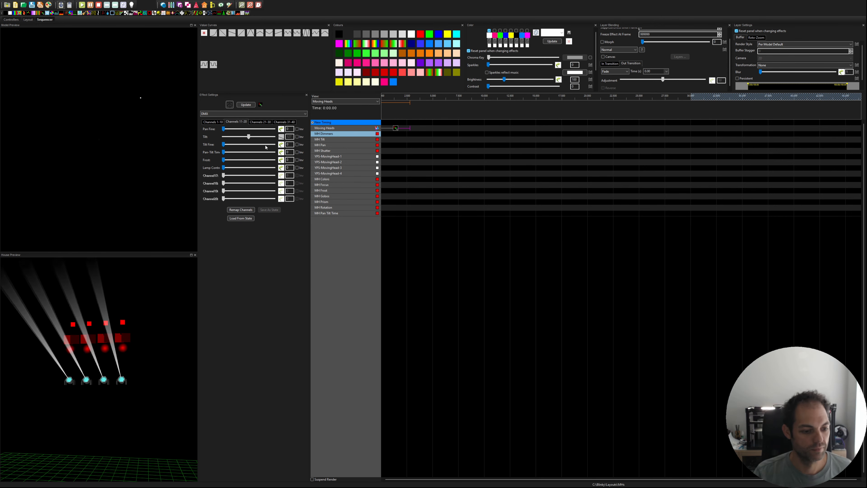
# Step: Copy the Moving Heads effect directly after itself, ending at about 5.6 s, and give the copy a fixed Tilt of 30
pyautogui.moveTo(426, 129)
pyautogui.mouseDown()
pyautogui.moveTo(436, 128)
pyautogui.moveTo(423, 132)
pyautogui.mouseUp()
pyautogui.click(395, 129)
pyautogui.hotkey('ctrl', 'c')
pyautogui.click(439, 129)
pyautogui.hotkey('ctrl', 'v')
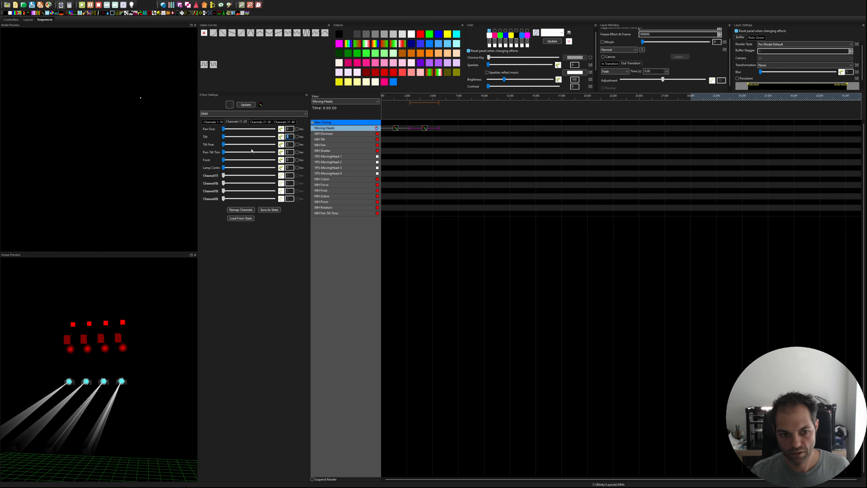
pyautogui.write('30')
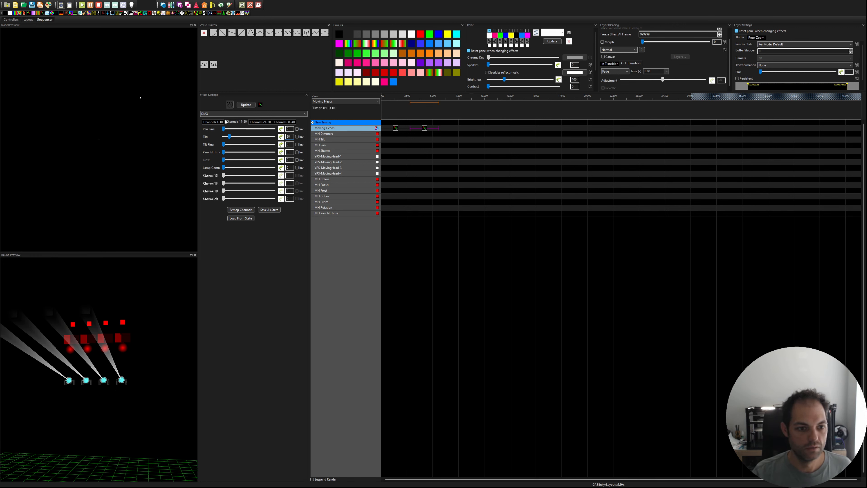
# Step: Play back the two Moving Heads effects and compare the beam movement in each
pyautogui.click(213, 121)
pyautogui.click(463, 145)
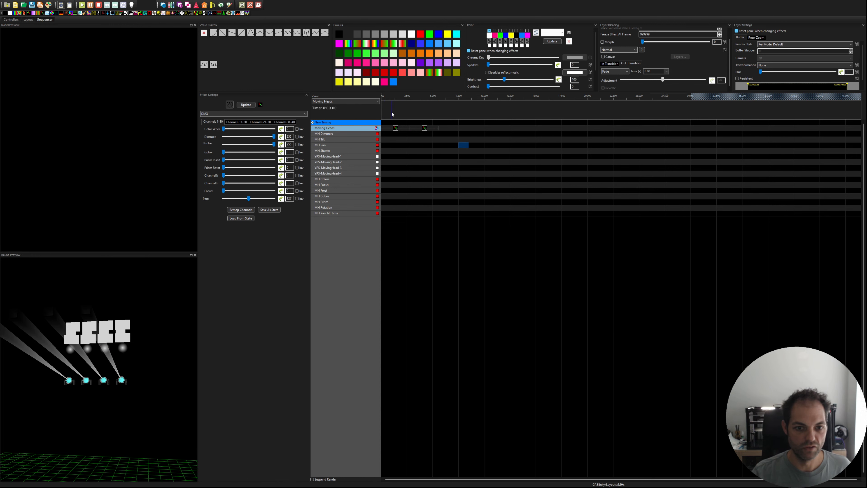
pyautogui.click(82, 5)
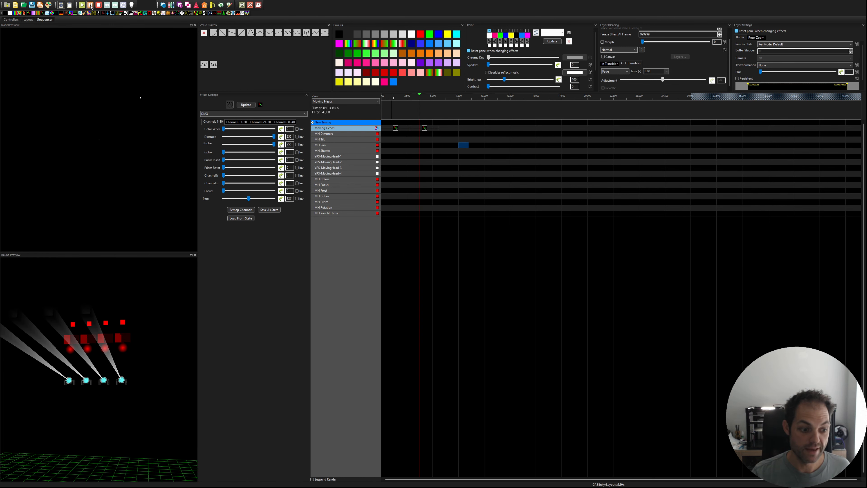
pyautogui.click(91, 5)
pyautogui.click(424, 129)
pyautogui.click(395, 129)
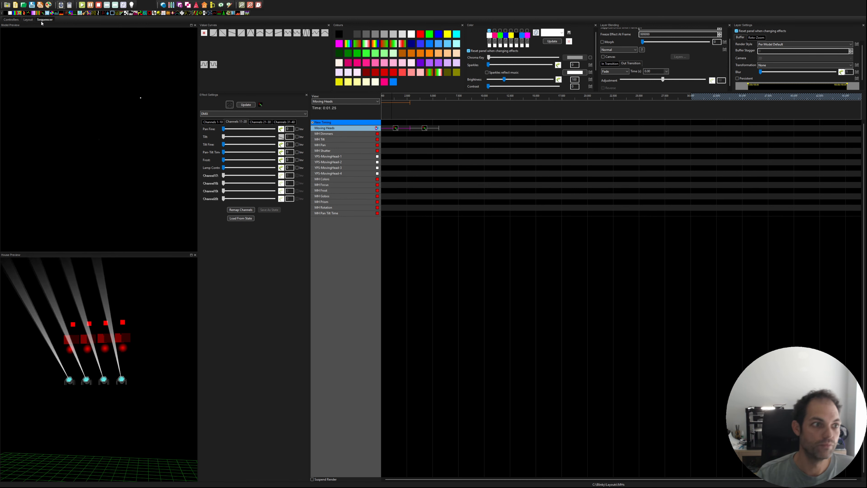
# Step: Add a DMX effect on the MH Pan row, spanning 0 to about 2.8 s like the first Moving Heads effect
pyautogui.moveTo(369, 149); pyautogui.dragTo(389, 146)
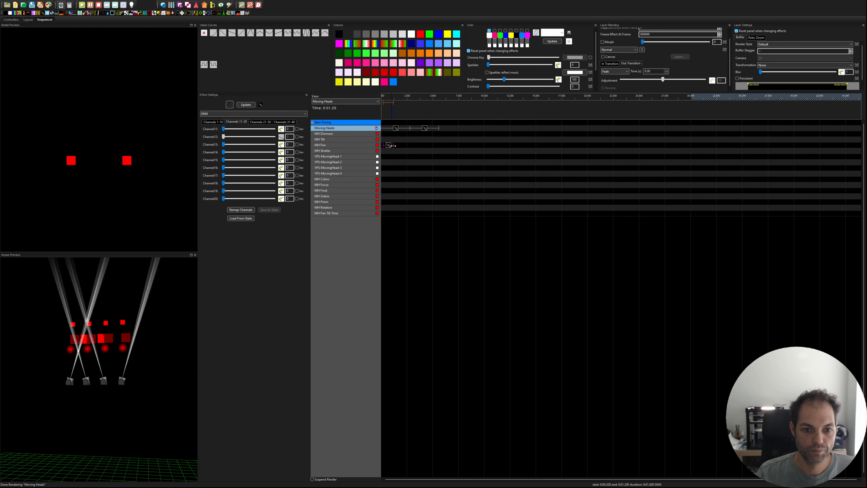
pyautogui.moveTo(396, 148); pyautogui.dragTo(393, 147)
pyautogui.click(396, 129)
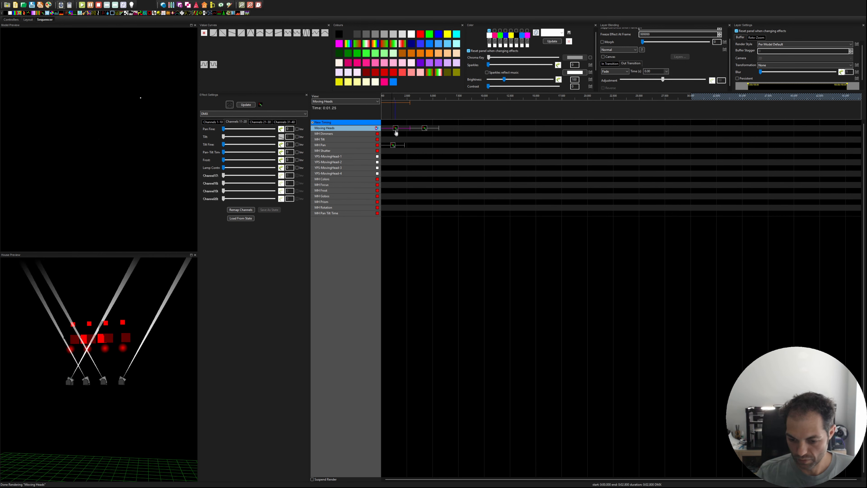
pyautogui.moveTo(405, 145); pyautogui.dragTo(410, 145)
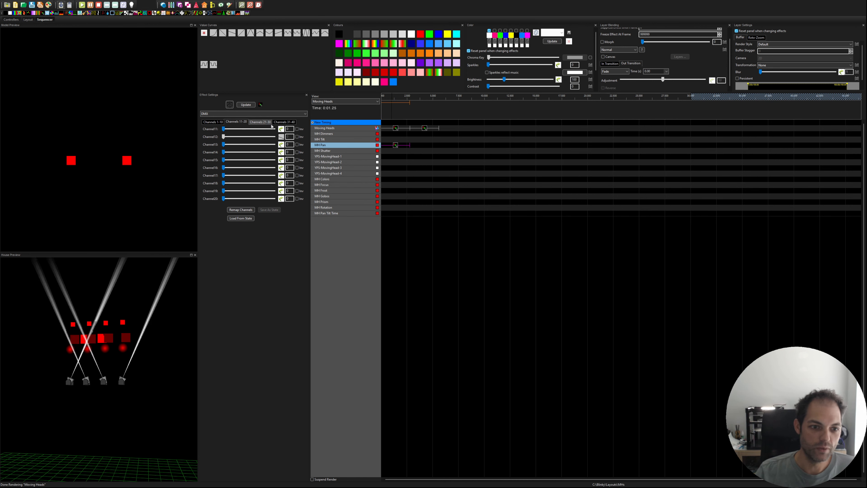
# Step: Set the MH Pan effect's Channels 1 to 4 to 10 and Channel 10 to 0, with Additive layer blending
pyautogui.click(213, 122)
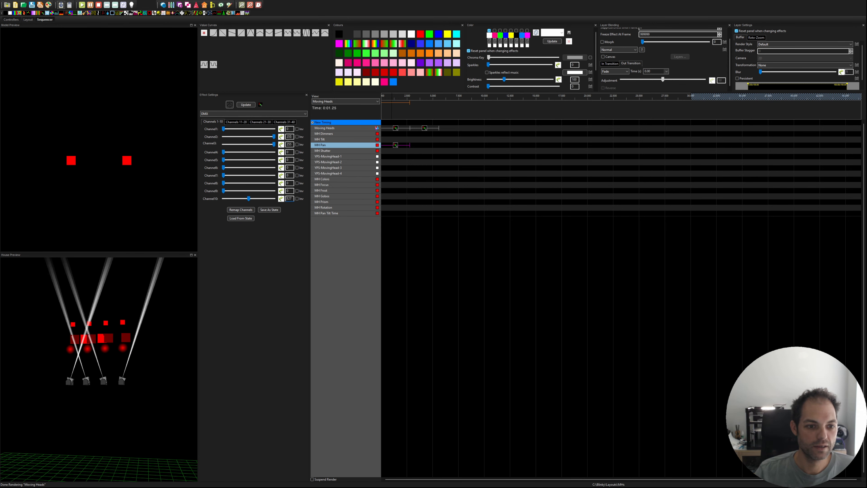
pyautogui.moveTo(248, 199); pyautogui.dragTo(223, 199)
pyautogui.doubleClick(289, 136)
pyautogui.write('10')
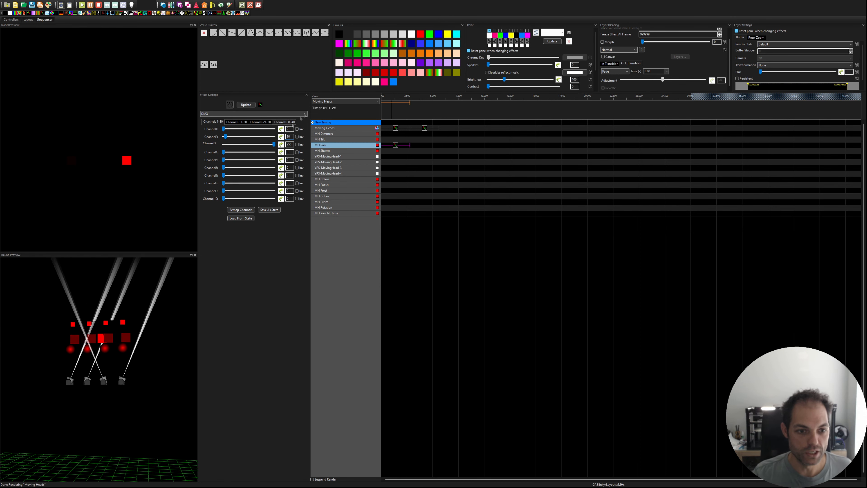
pyautogui.doubleClick(288, 145)
pyautogui.write('10')
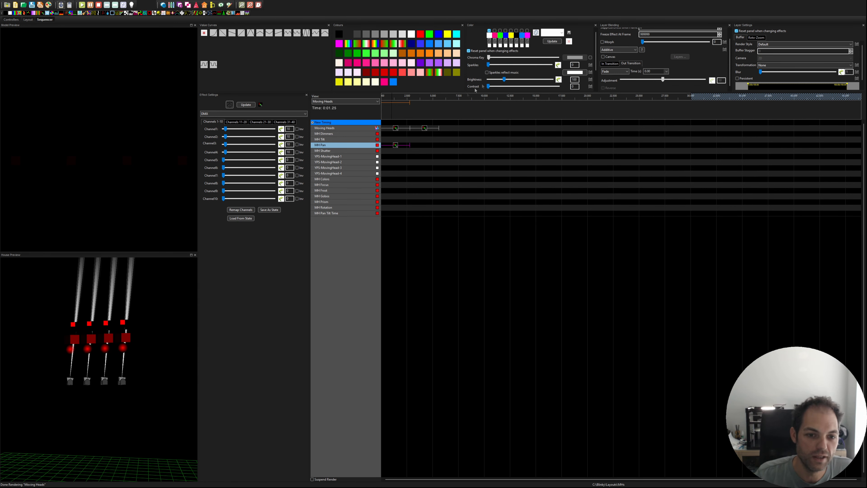
# Step: Expand the MH Pan row down to its individual nodes and move its DMX effect onto Node 1
pyautogui.click(395, 128)
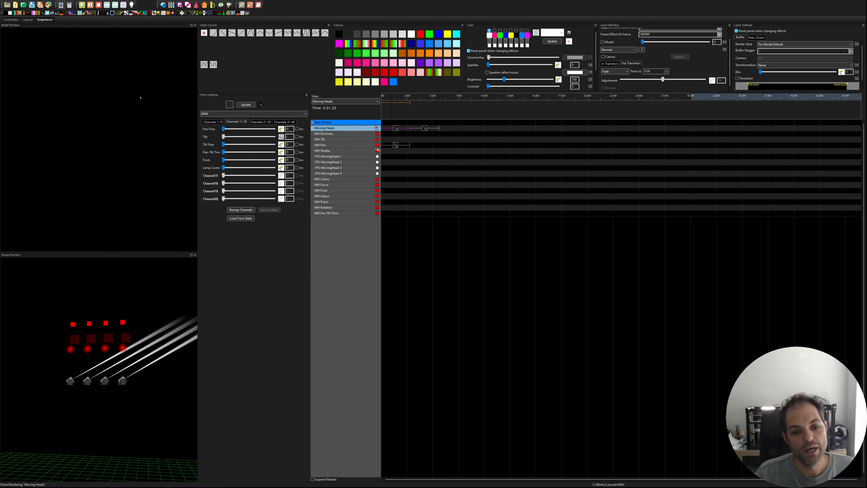
pyautogui.doubleClick(338, 150)
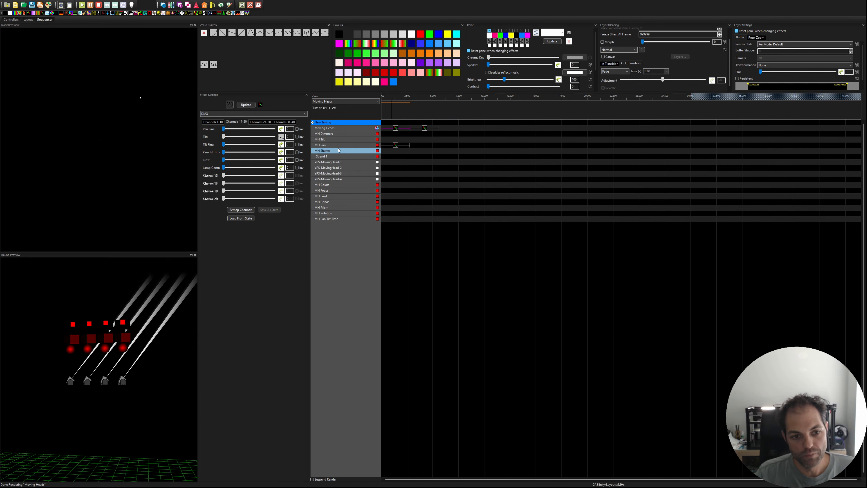
pyautogui.doubleClick(339, 150)
pyautogui.doubleClick(337, 146)
pyautogui.doubleClick(336, 151)
pyautogui.click(395, 145)
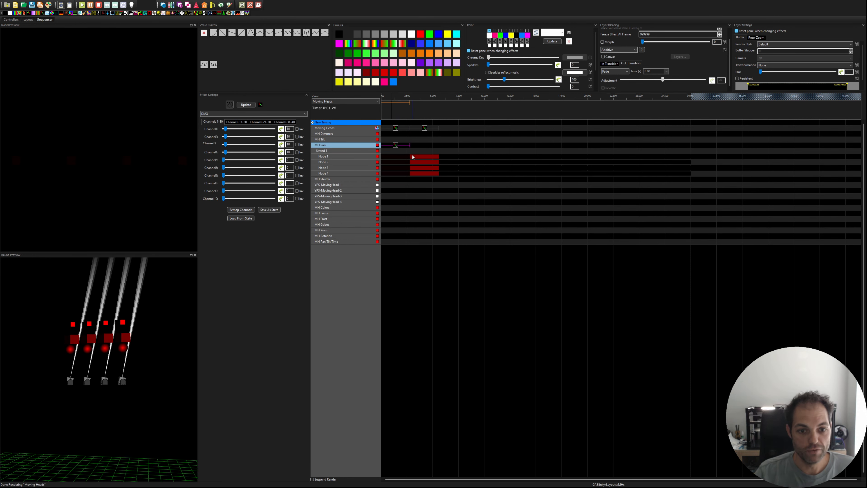
pyautogui.moveTo(392, 151); pyautogui.dragTo(391, 152)
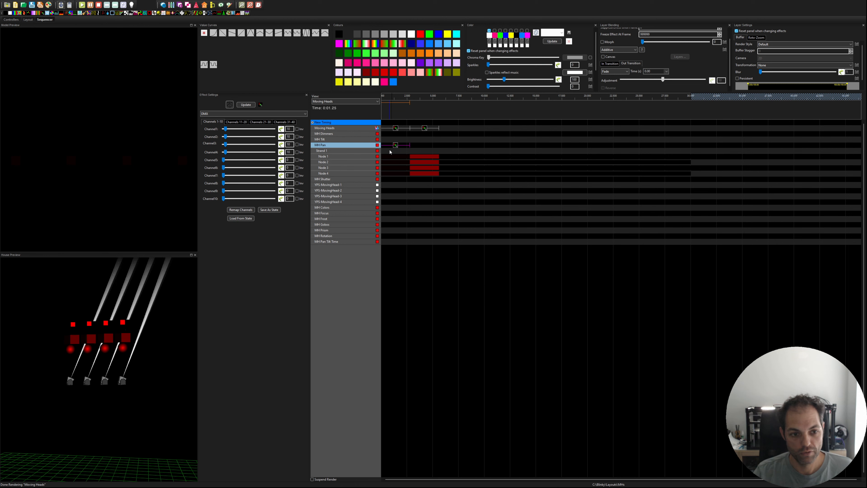
pyautogui.press('Down')
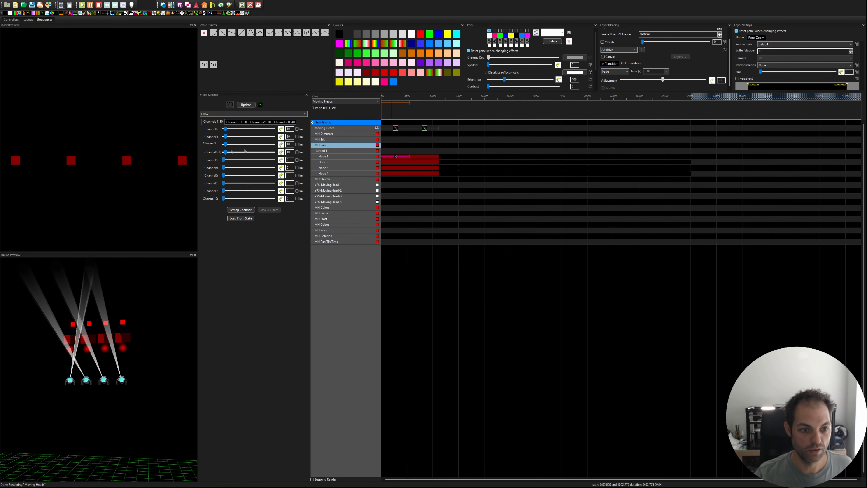
# Step: Set Channels 2 to 4 of the Node 1 effect to 0 and copy the effect onto Node 2
pyautogui.moveTo(226, 137); pyautogui.dragTo(210, 137)
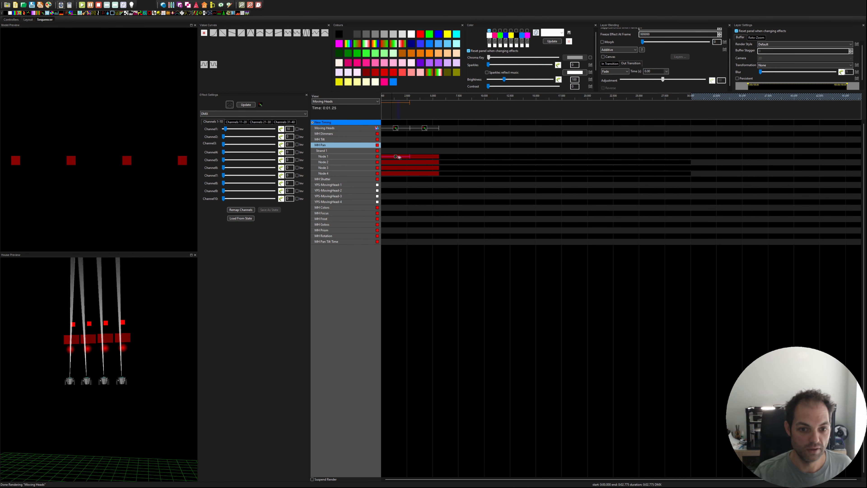
pyautogui.click(395, 129)
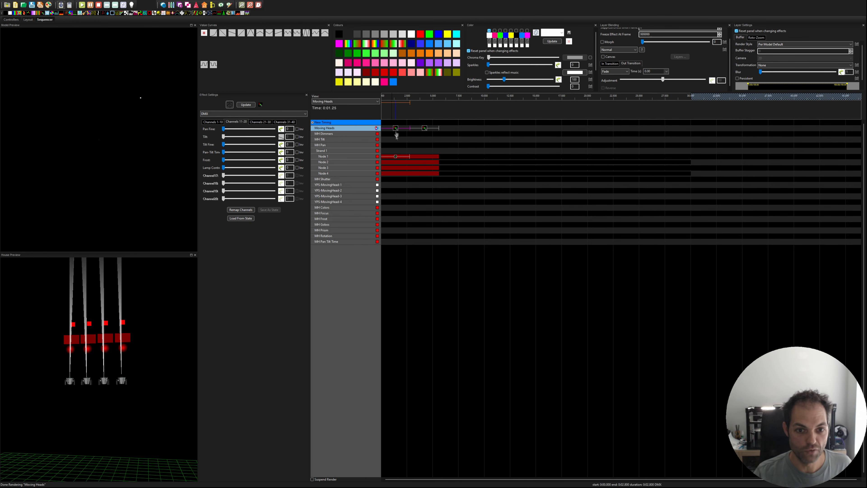
pyautogui.click(395, 157)
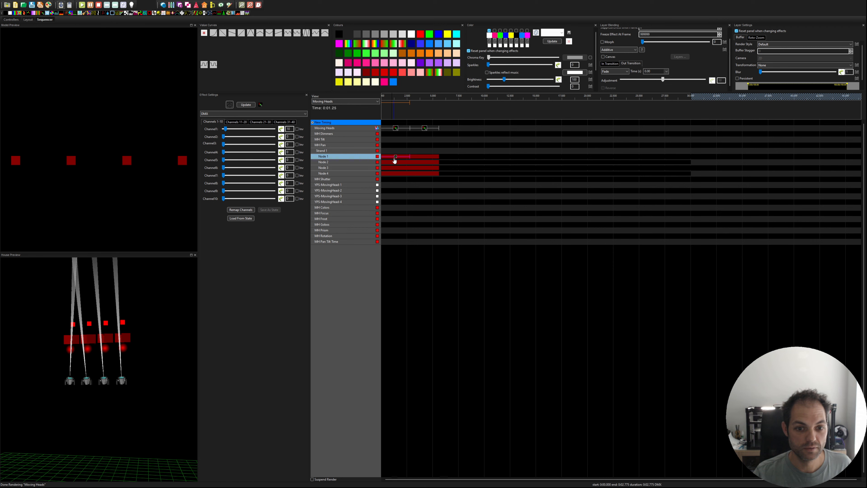
pyautogui.click(413, 163)
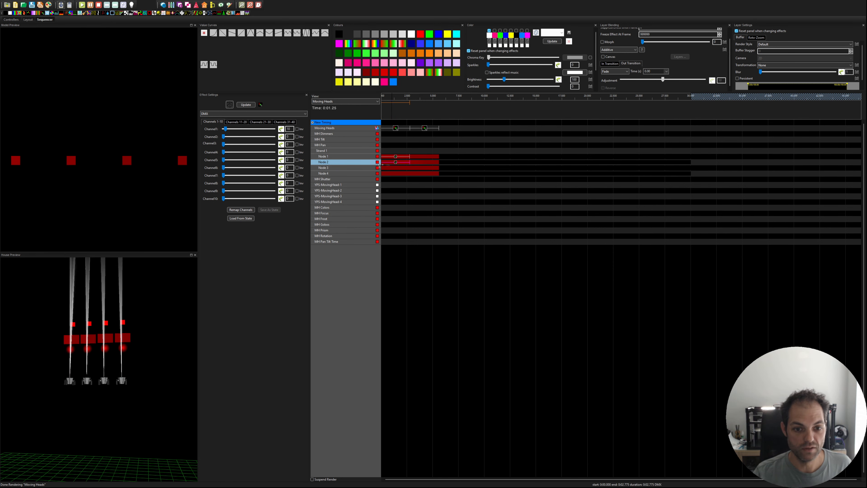
# Step: Change the Node 1 effect's layer blending to Subtractive and set its Channel 1 to 15
pyautogui.click(396, 157)
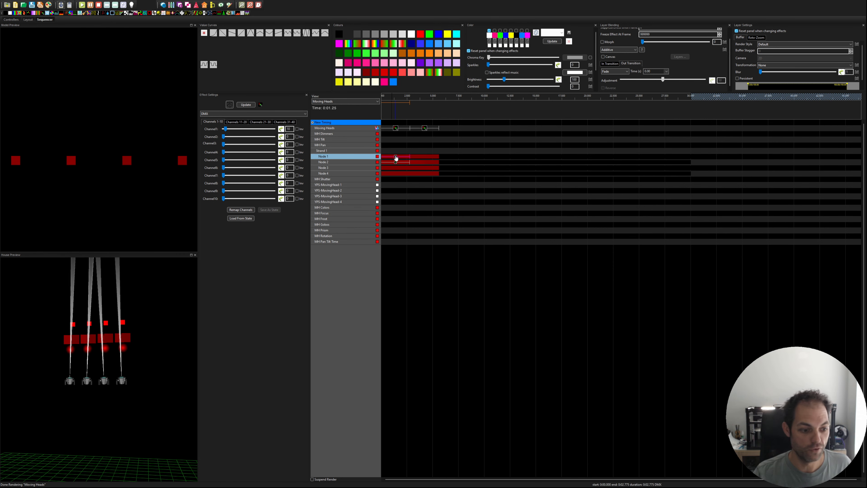
pyautogui.click(620, 123)
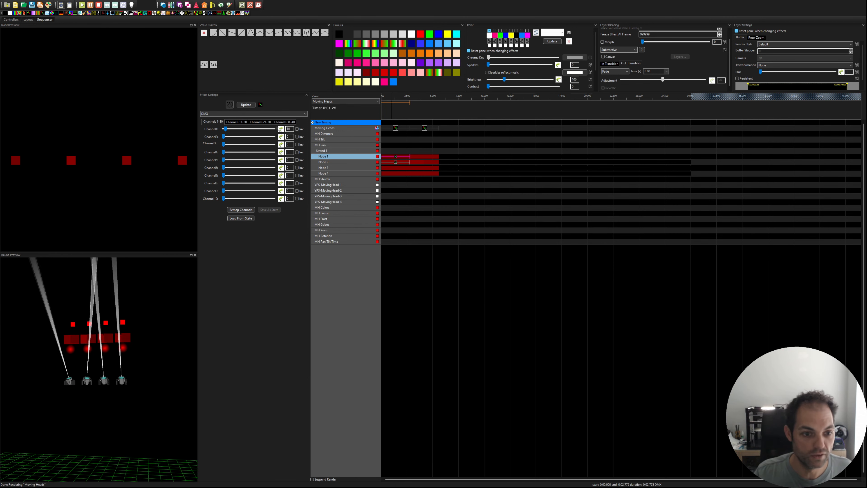
pyautogui.moveTo(291, 129); pyautogui.dragTo(211, 130)
pyautogui.write('15')
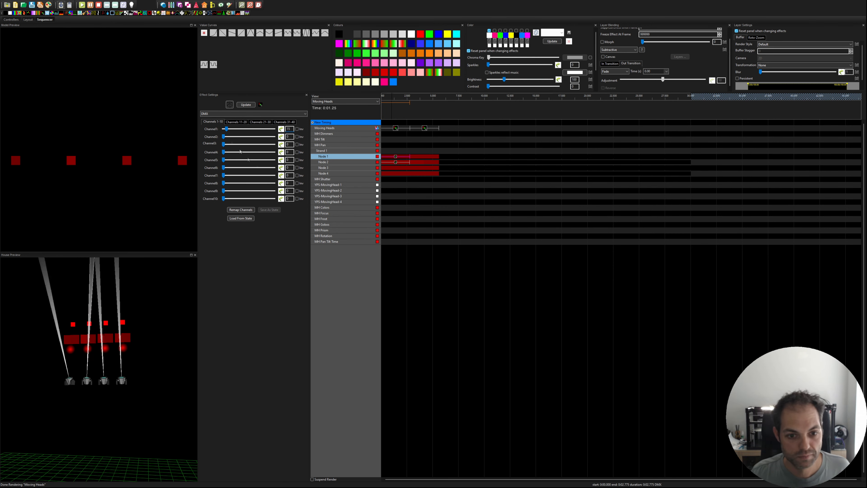
# Step: Set Channel 1 of the Node 2 effect to 5 and change its layer blending to Subtractive
pyautogui.click(398, 162)
pyautogui.moveTo(293, 129); pyautogui.dragTo(263, 133)
pyautogui.write('5')
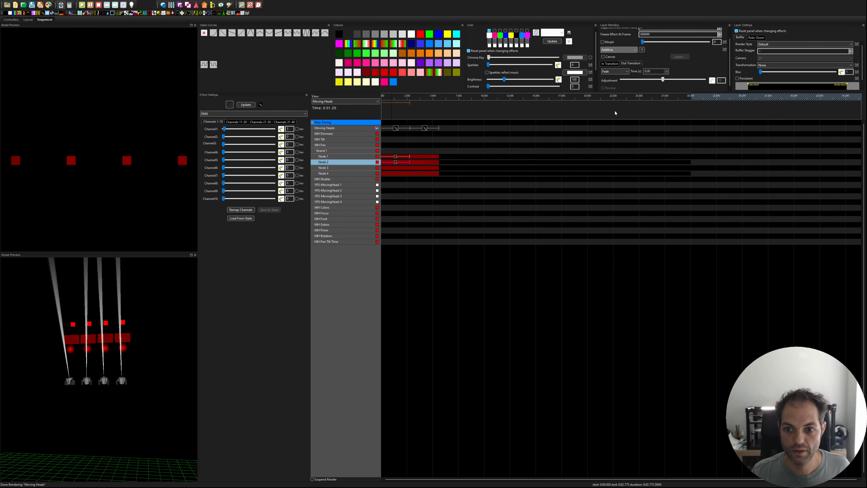
pyautogui.click(610, 129)
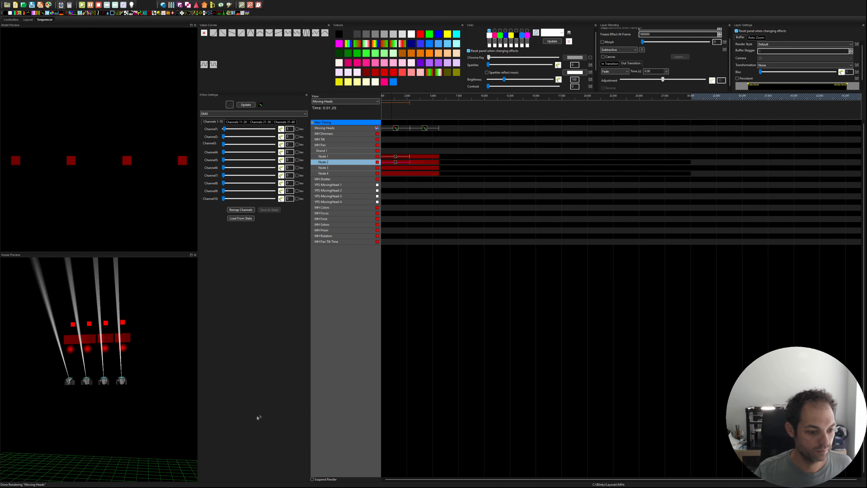
# Step: Copy the DMX effect from Node 2 of MH Pan onto Node 3 and Node 4
pyautogui.click(423, 184)
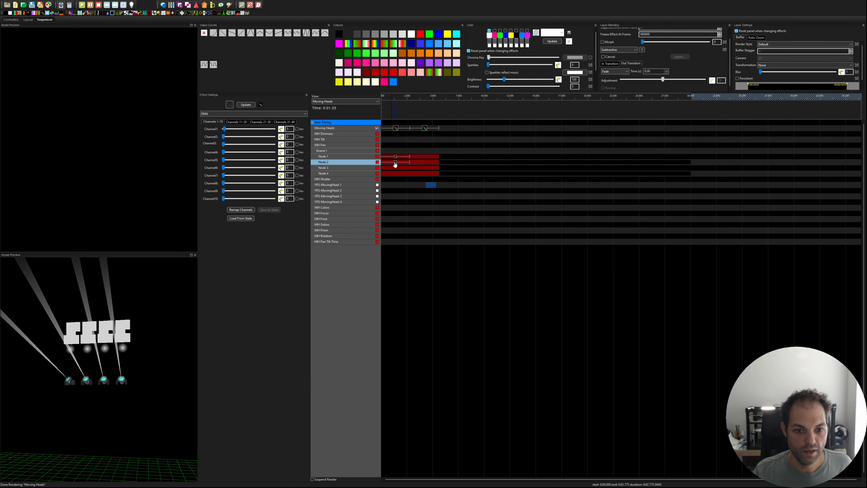
pyautogui.click(395, 162)
pyautogui.click(388, 169)
pyautogui.hotkey('ctrl', 'v')
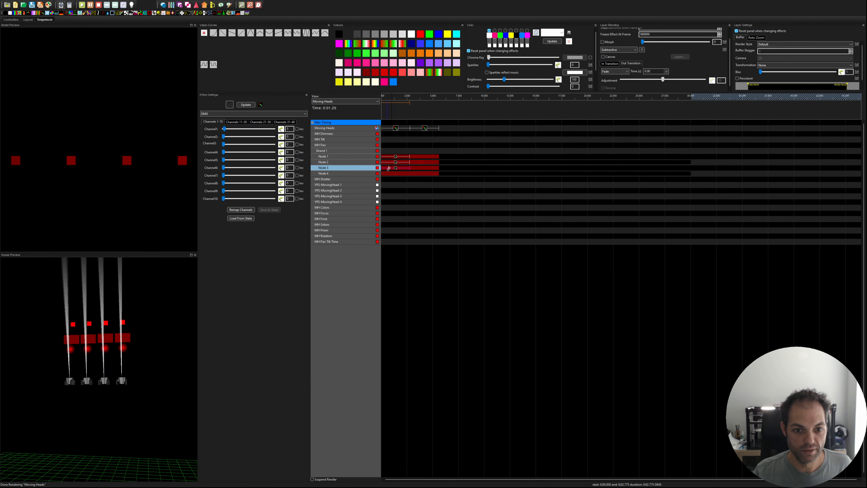
pyautogui.click(387, 173)
pyautogui.hotkey('ctrl', 'v')
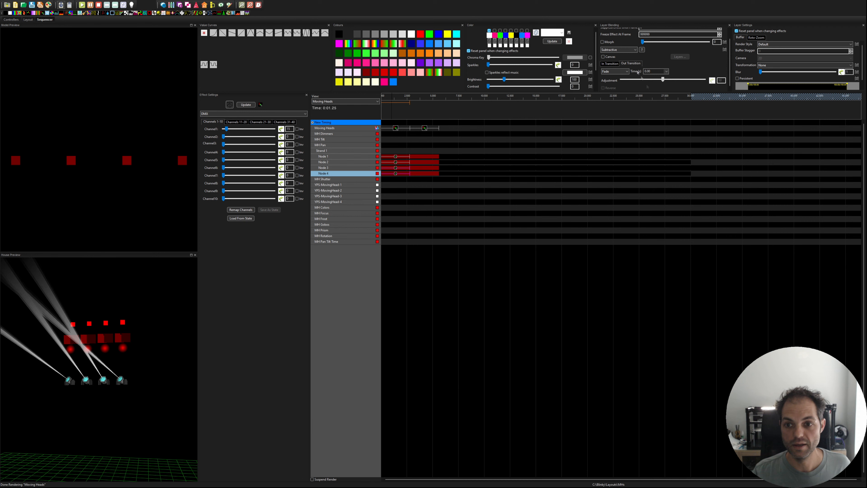
# Step: Examine the four moving-head beams from different angles in the house preview and review the Node 1 effect's settings
pyautogui.moveTo(164, 357); pyautogui.dragTo(143, 365)
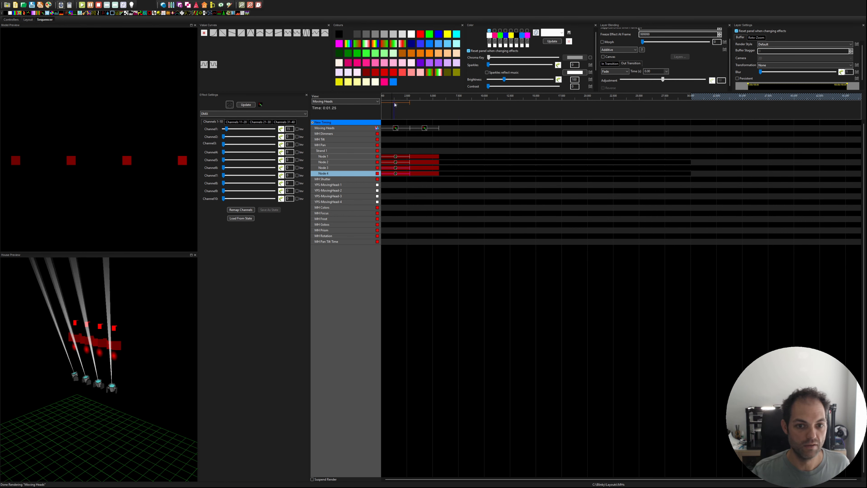
pyautogui.moveTo(134, 384); pyautogui.dragTo(69, 391)
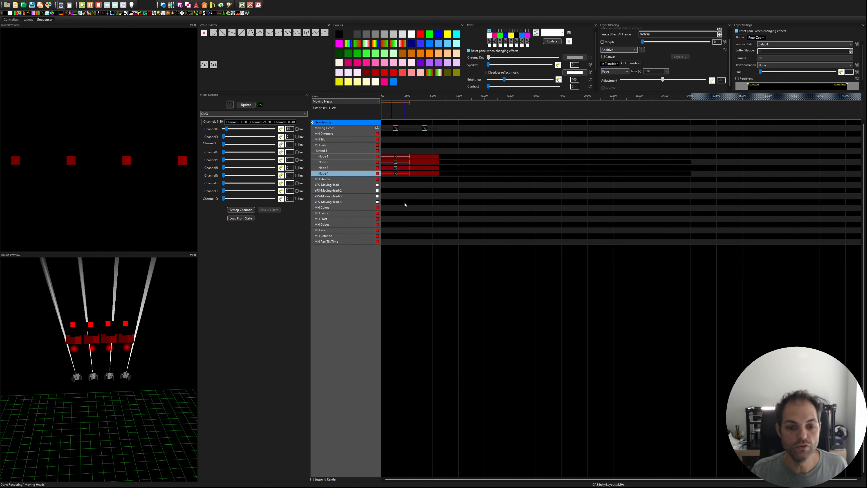
pyautogui.click(395, 158)
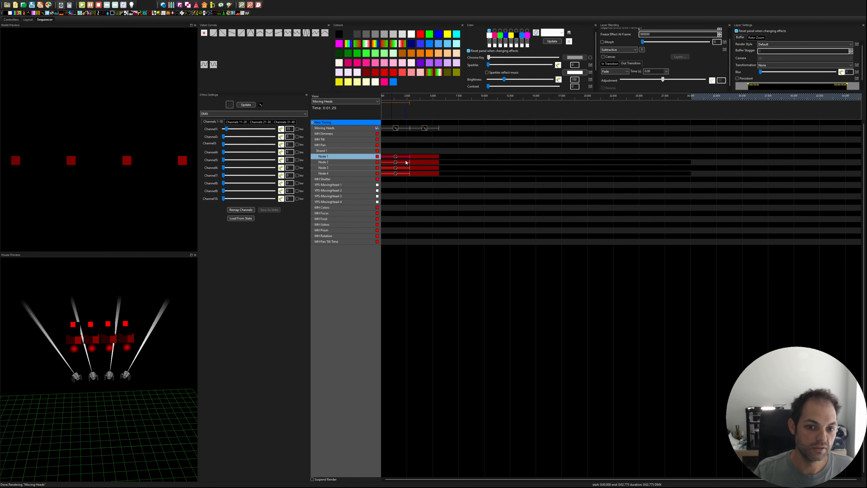
pyautogui.click(427, 146)
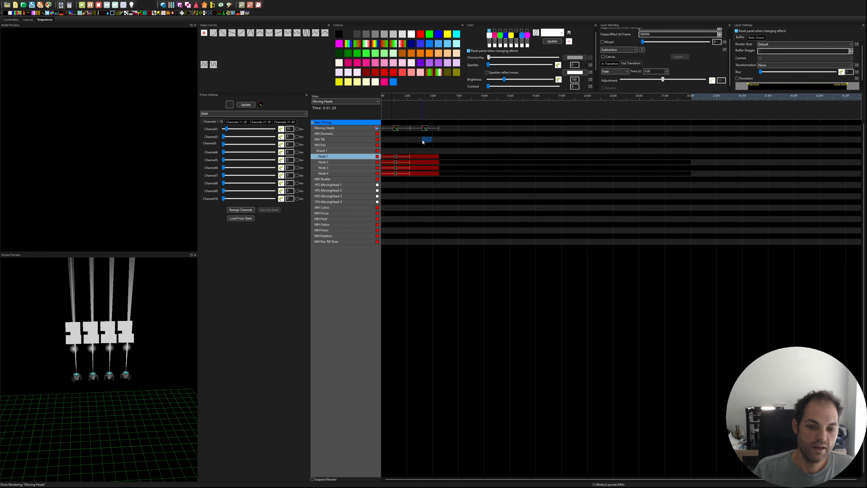